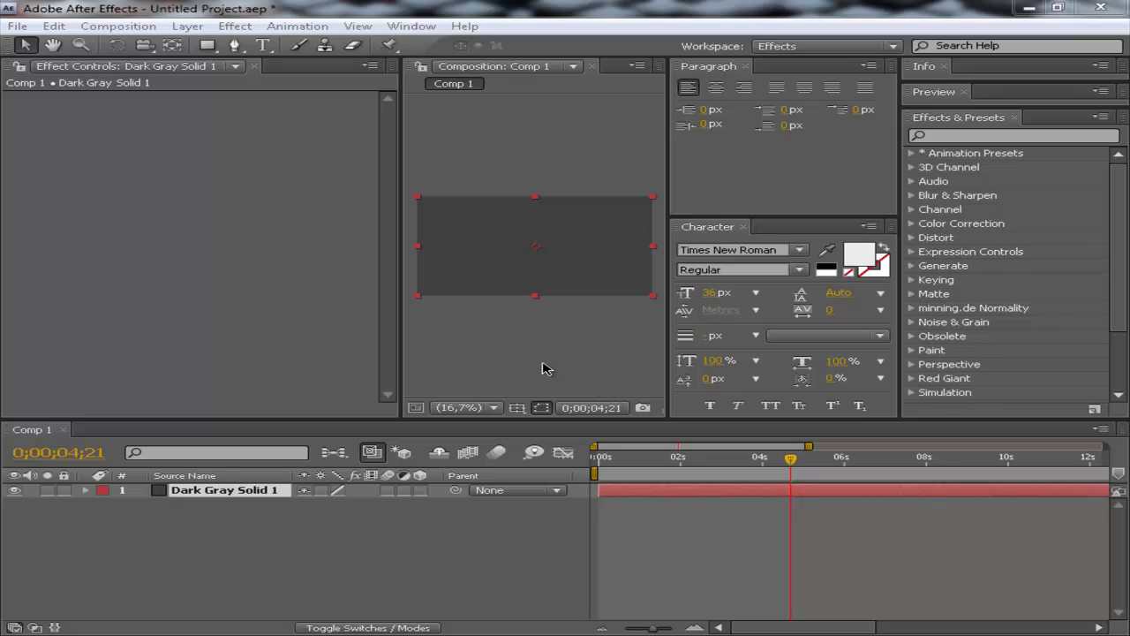
Delete Dark Gray Solid 1 from Comp 1 and switch to the All Panels workspace.
left_click(494, 332)
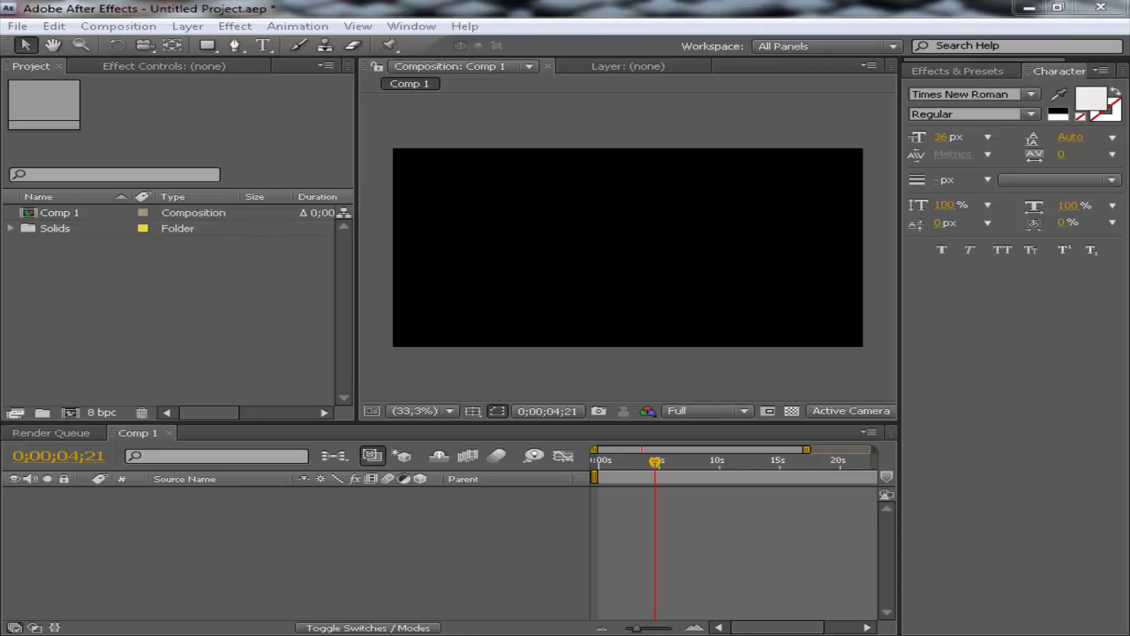
left_click(467, 386)
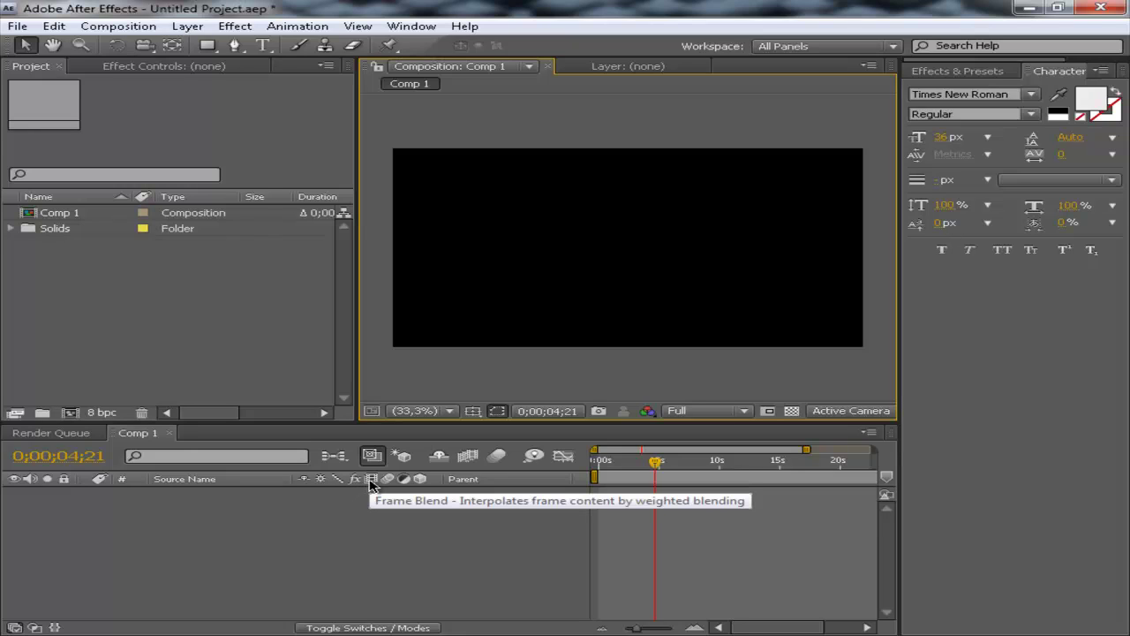
left_click(283, 537)
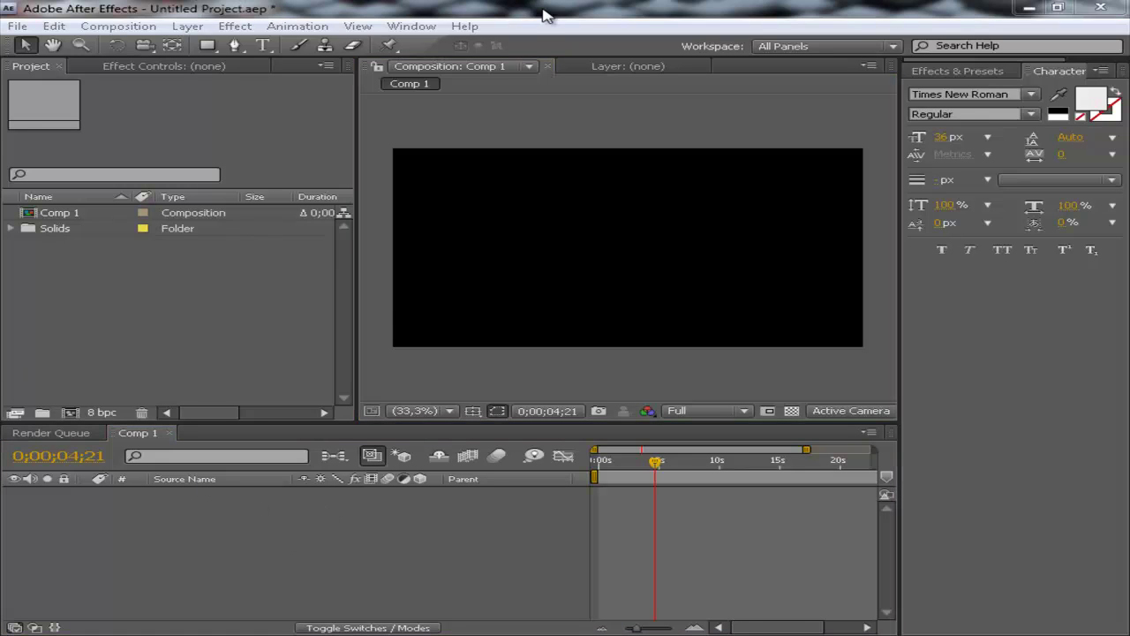
Create Comp 2 with the HDV/HDTV 720 29.97 preset: 1280×720, 30 seconds long.
left_click(128, 390)
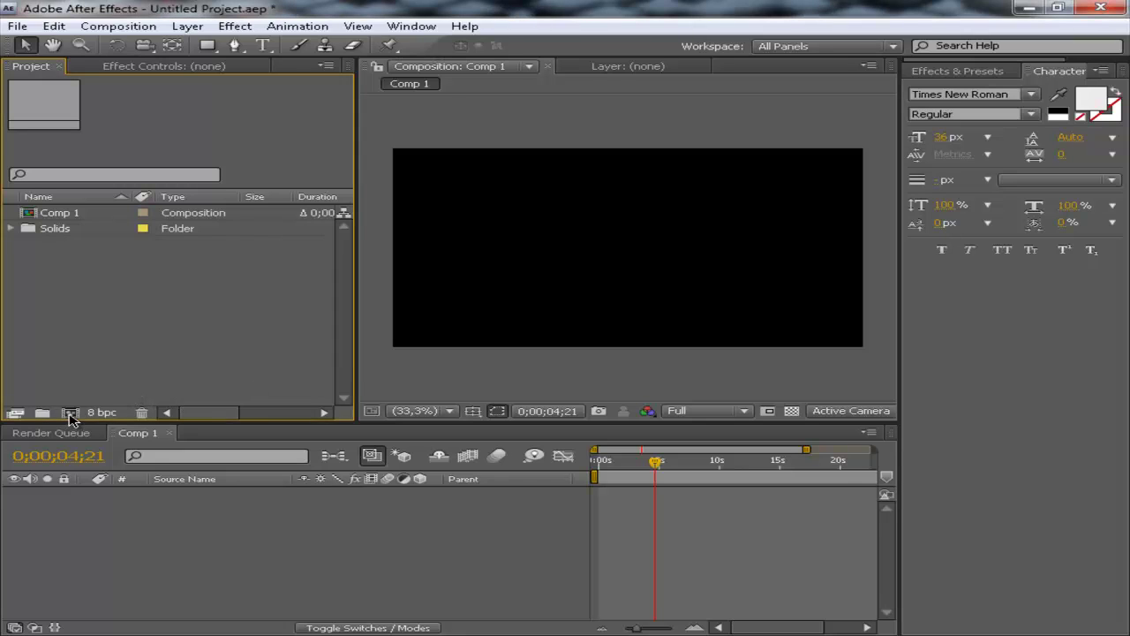
left_click(71, 414)
left_click_drag(467, 377, 353, 131)
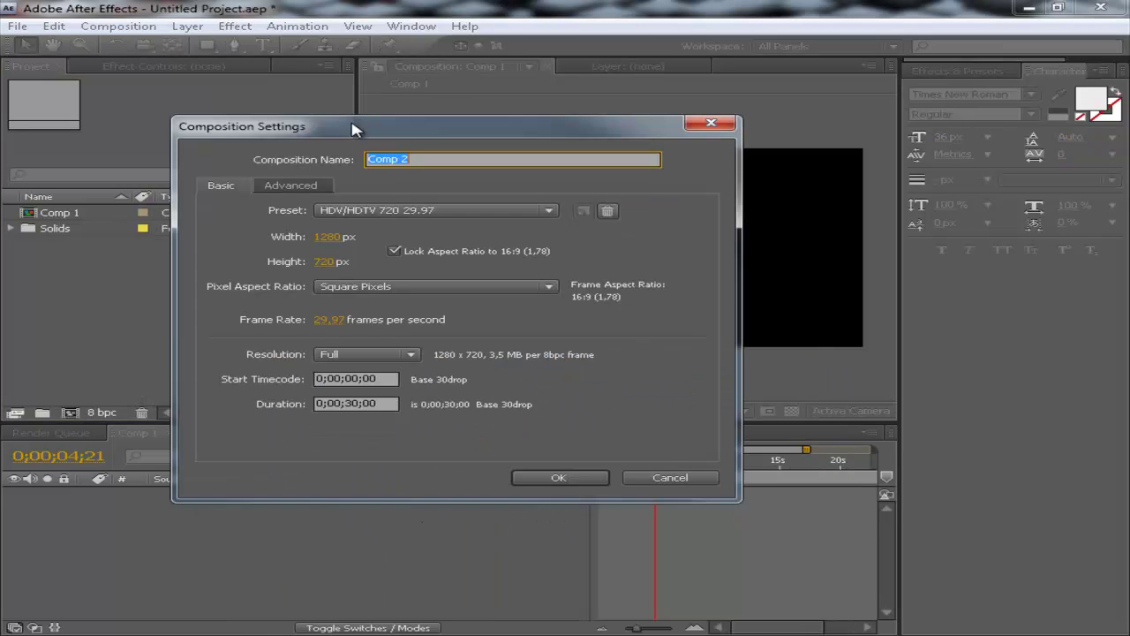
left_click(371, 212)
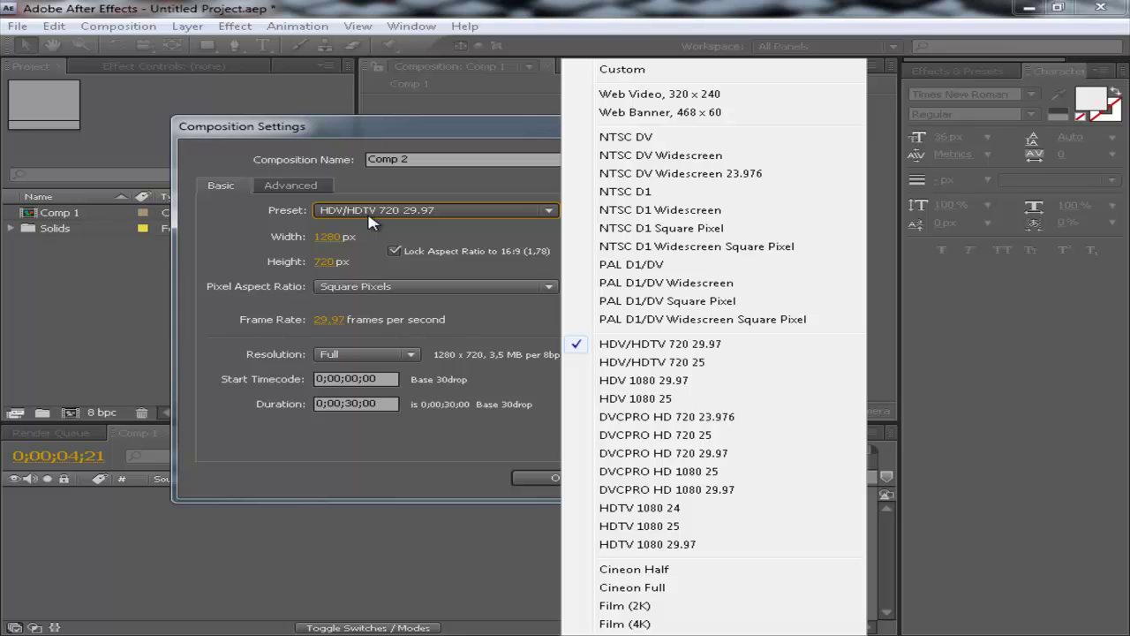
left_click(380, 240)
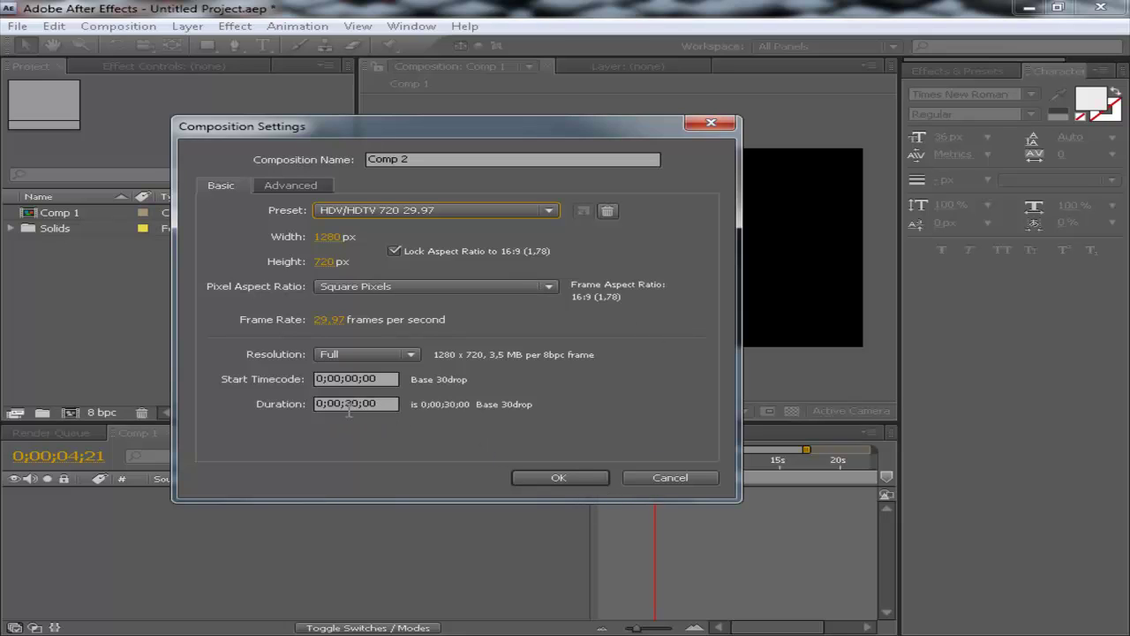
left_click(593, 479)
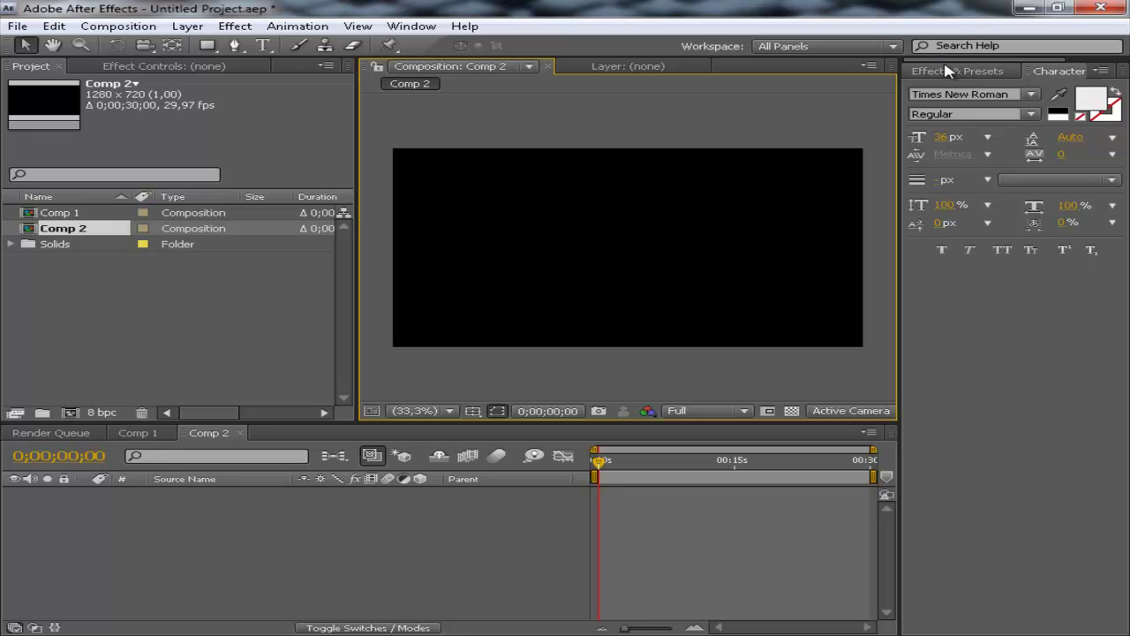
Add a new dark gray solid layer to Comp 2 with Ctrl+Y.
key("ctrl+y")
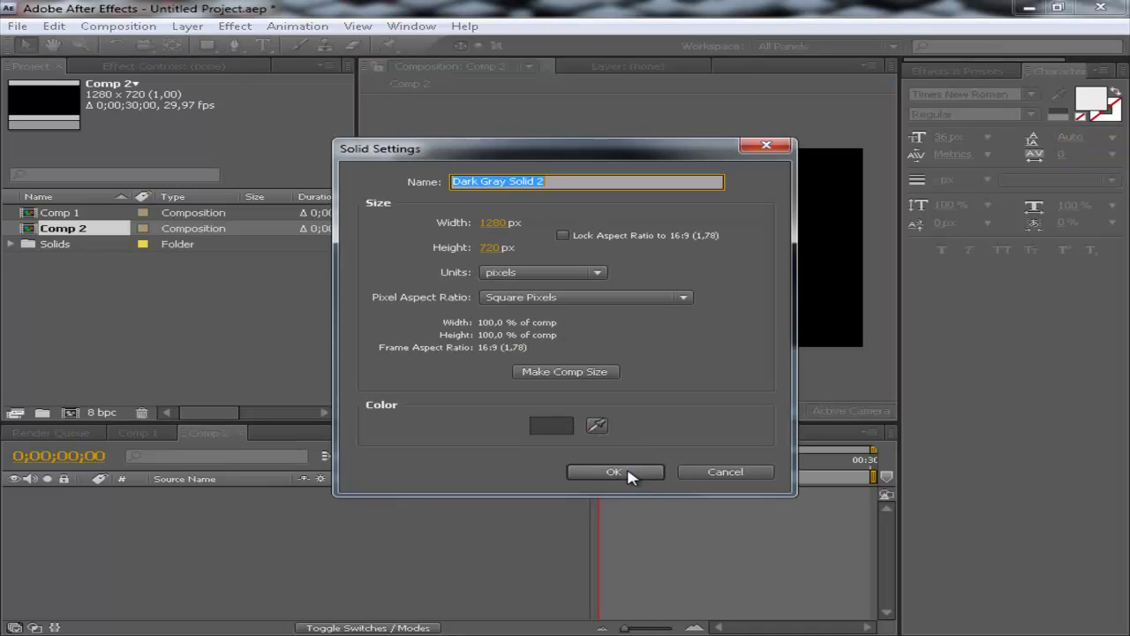
left_click(542, 424)
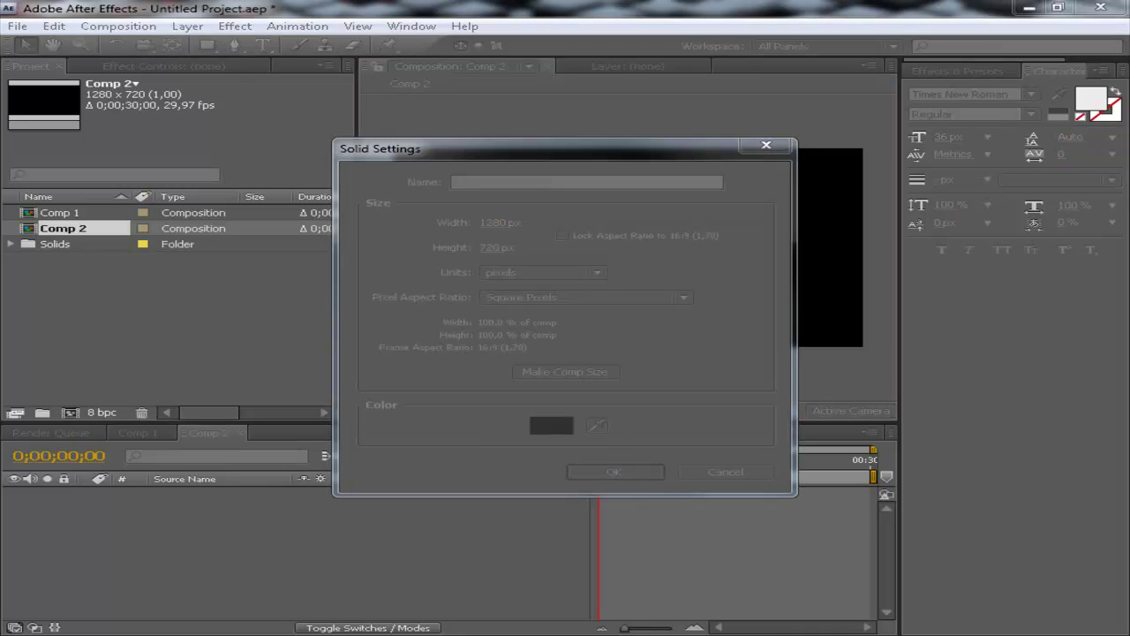
left_click(615, 471)
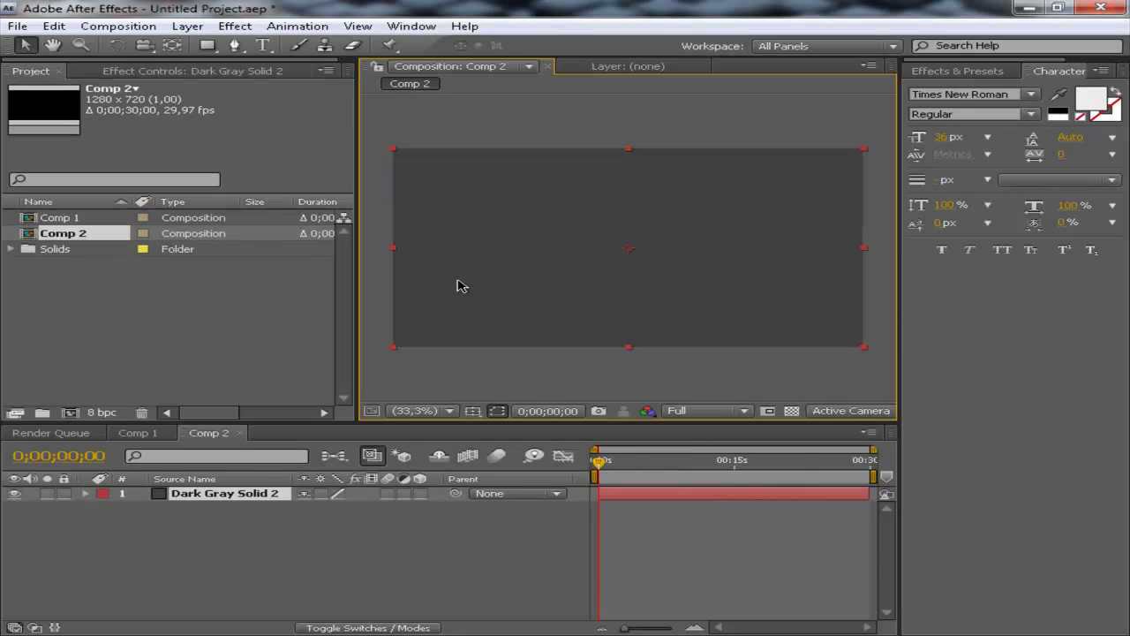
Search 'part' in Effects & Presets, apply t2_ParticularDance_HD to the solid, and reposition its emitter.
left_click(234, 26)
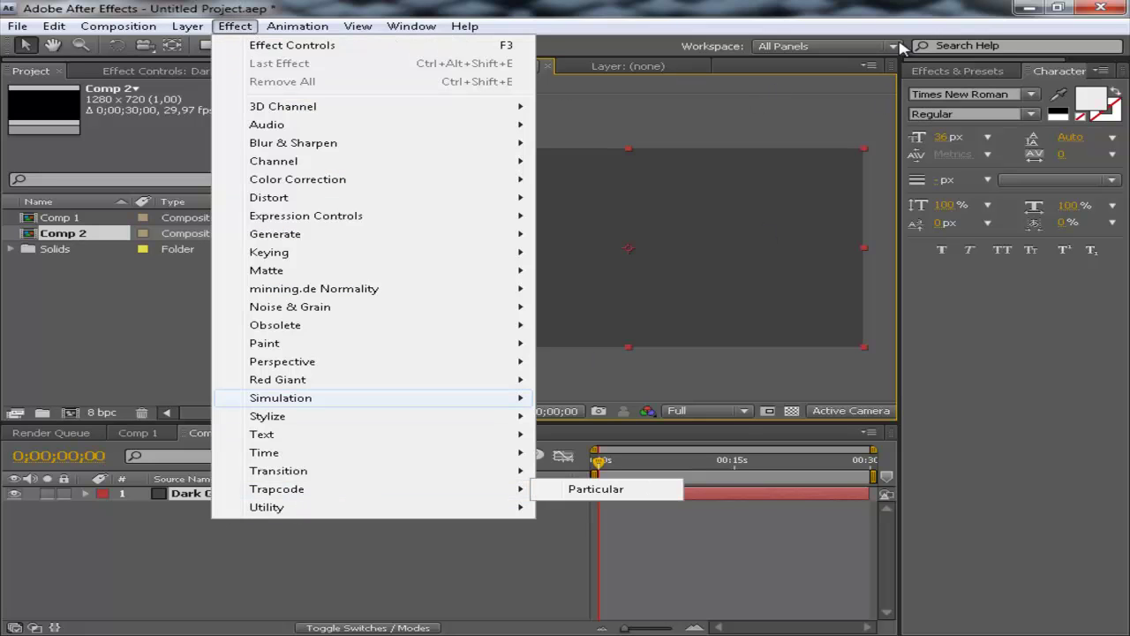
mouse_move(291, 398)
left_click(984, 70)
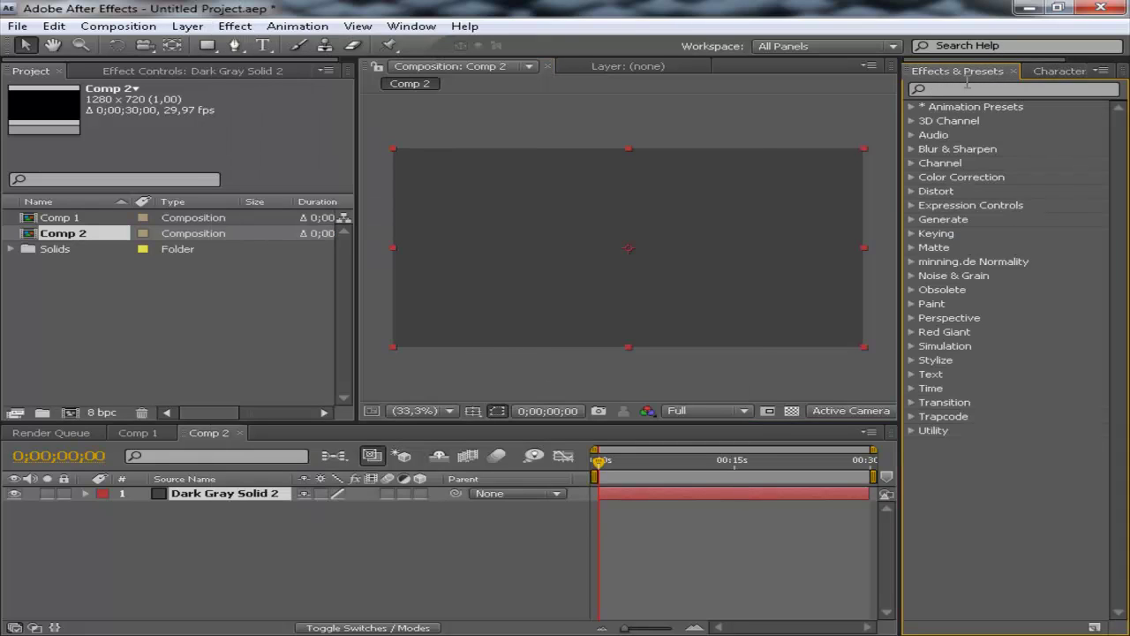
left_click(966, 89)
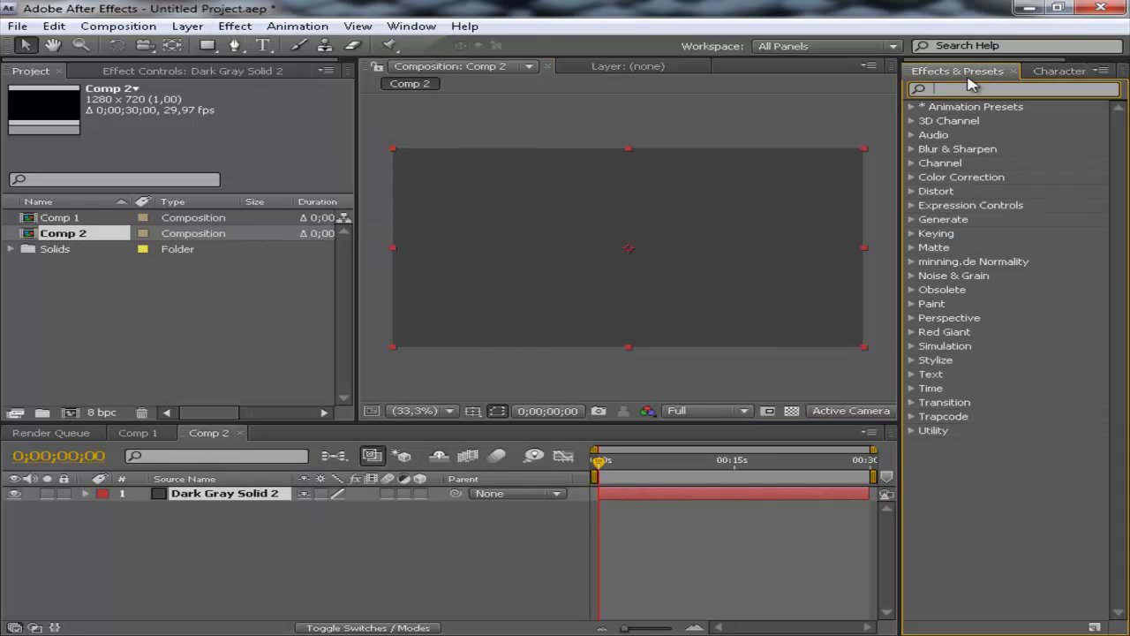
type("trap")
key("BackSpace")
key("BackSpace")
key("BackSpace")
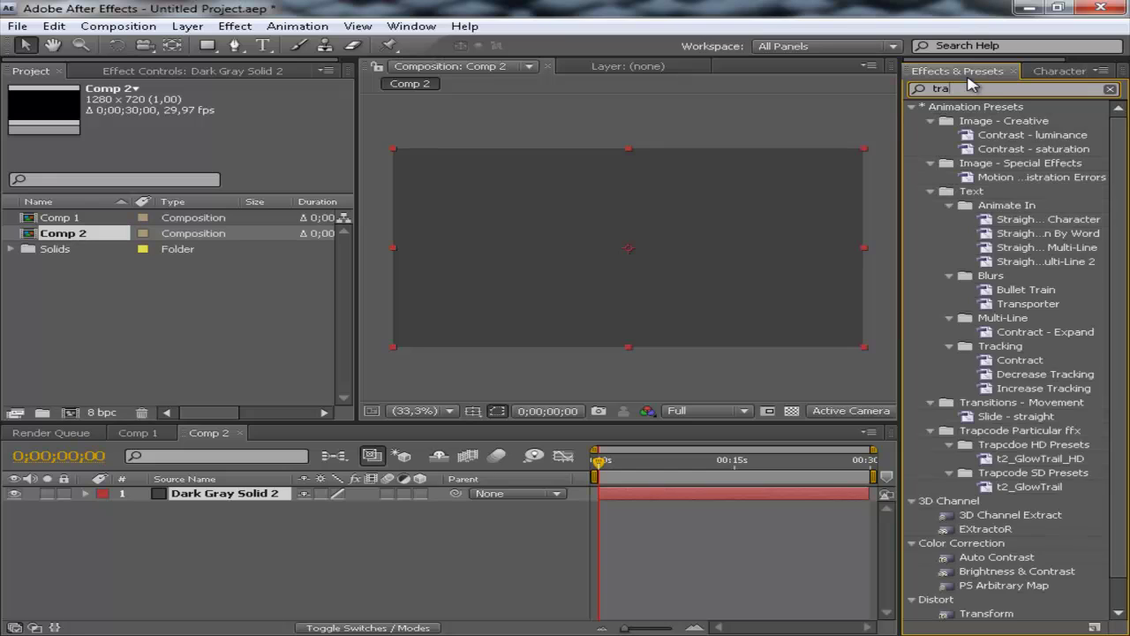
type("part")
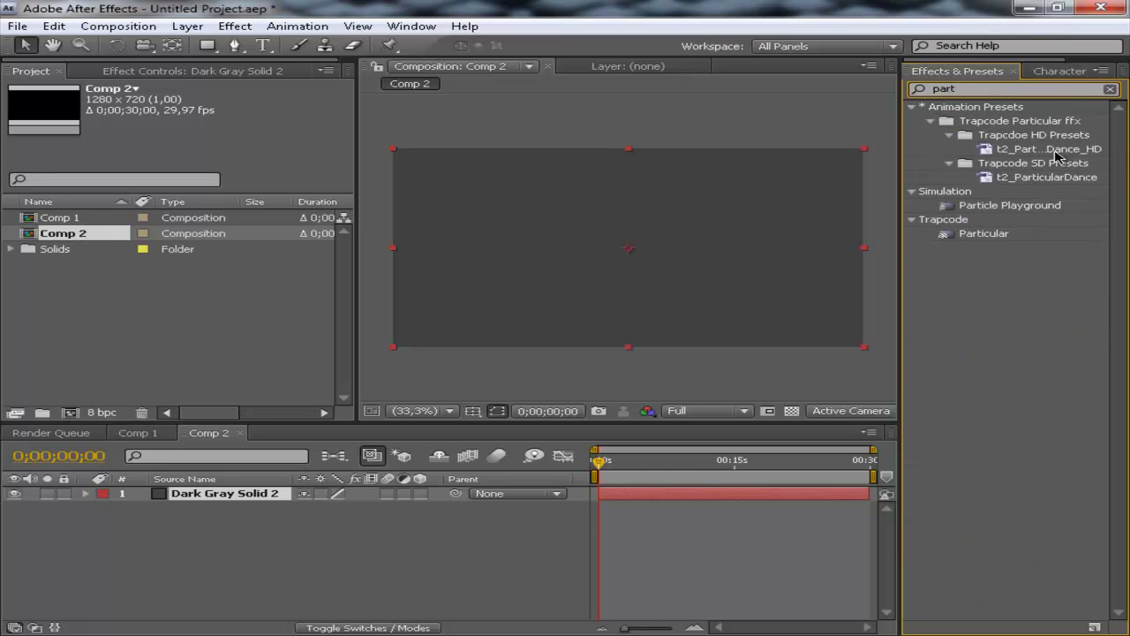
left_click_drag(1046, 148, 550, 256)
key("comma")
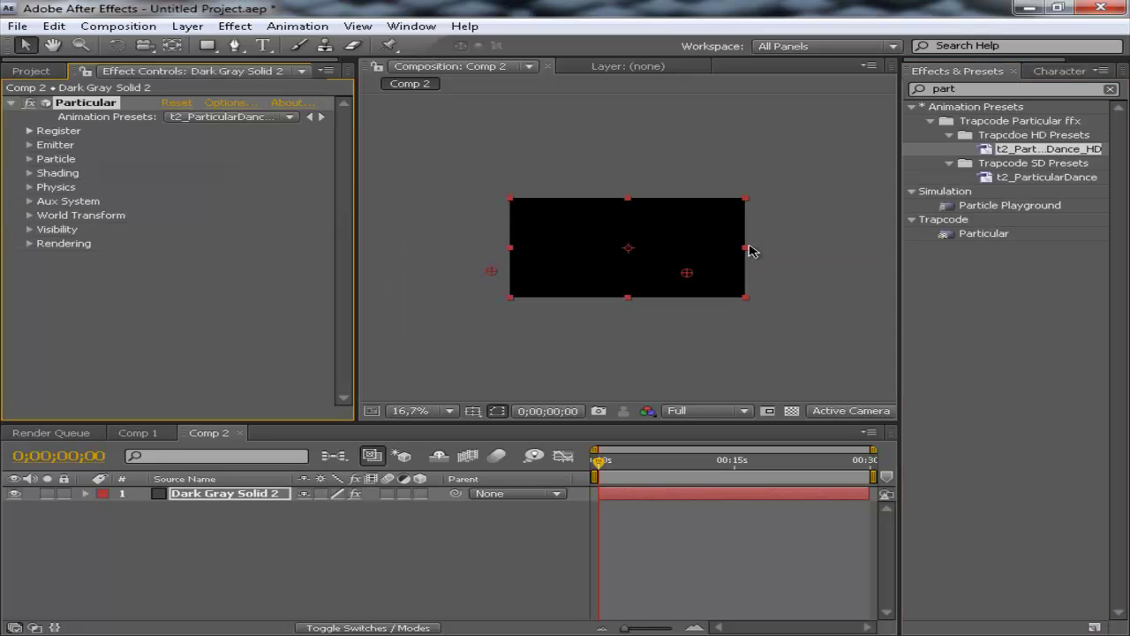
left_click_drag(684, 274, 769, 242)
Play and stop the Particular preview, then scrub to about 0;00;14;08 to see the streaks.
left_click(557, 311)
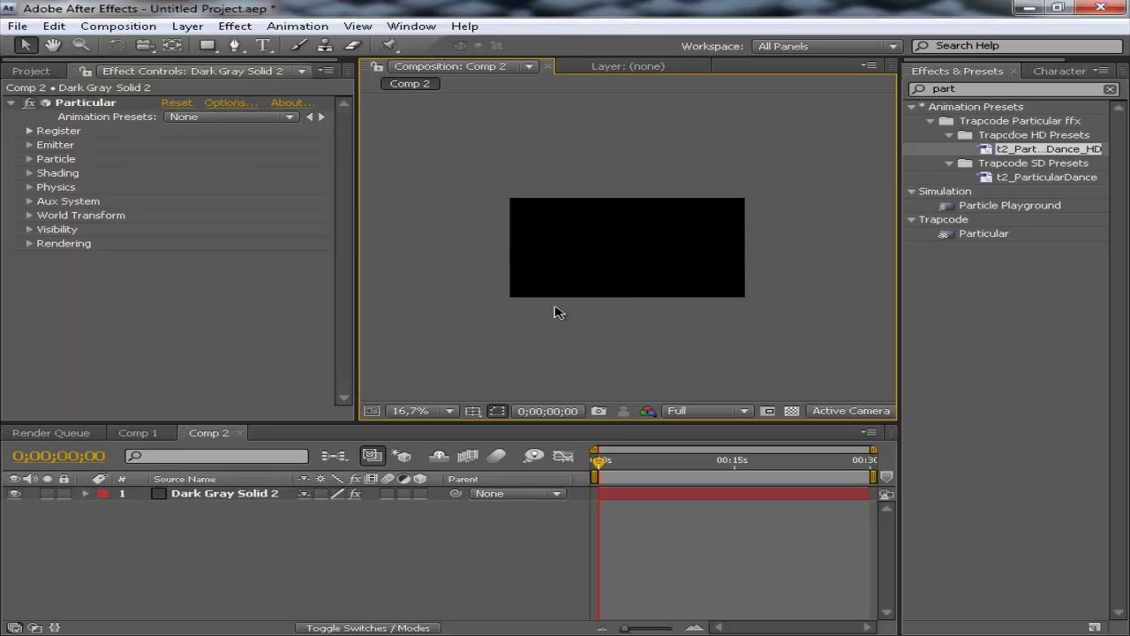
key("period")
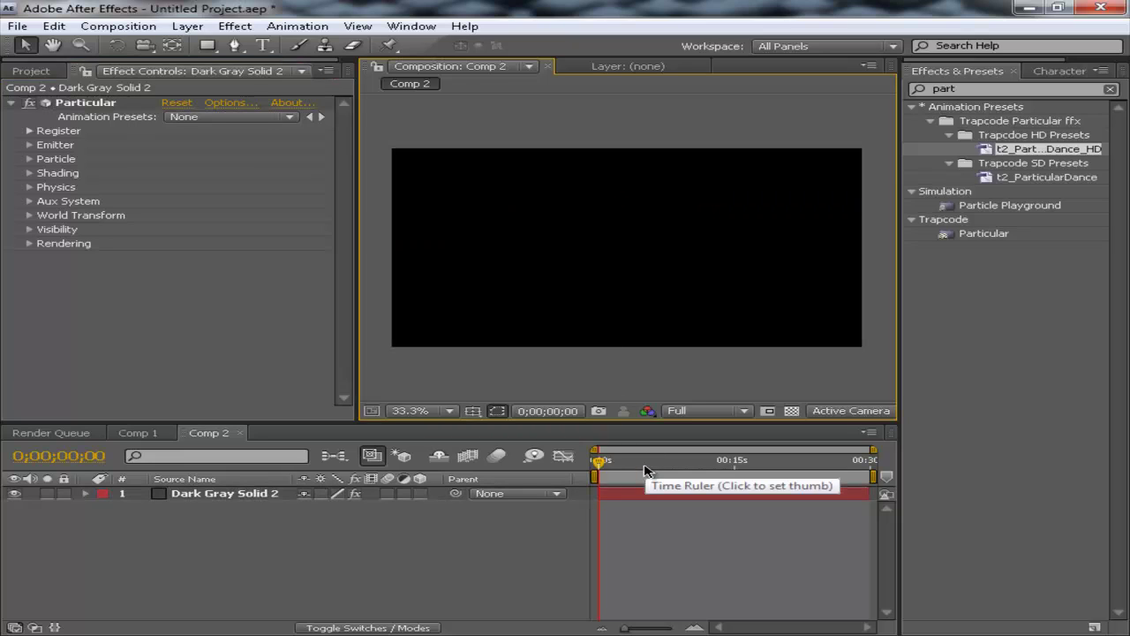
left_click(601, 462)
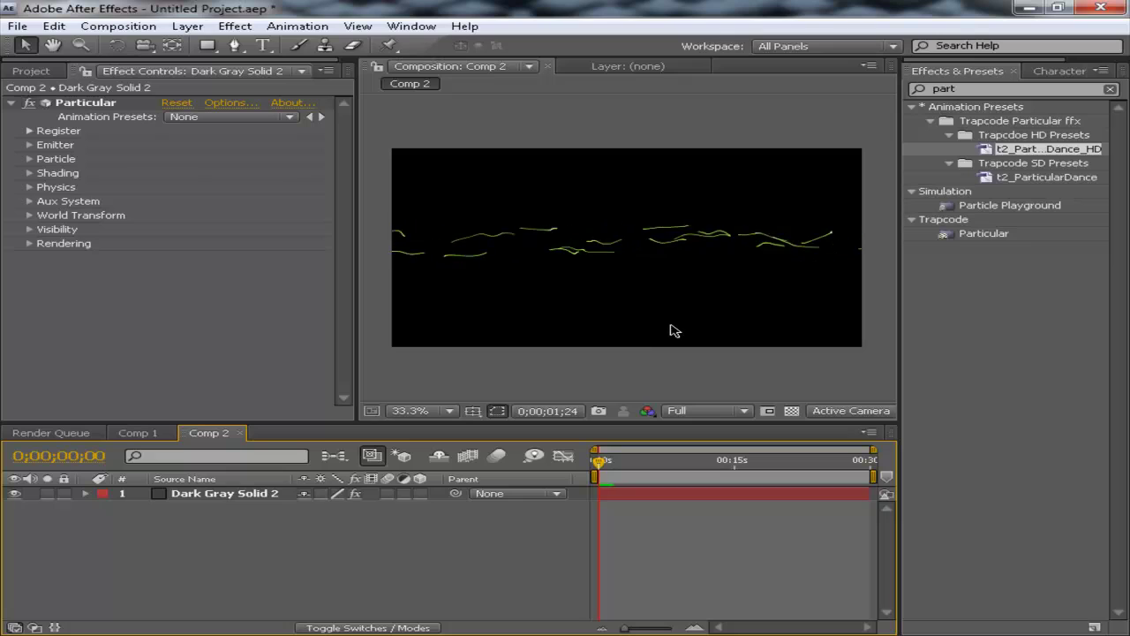
key("space")
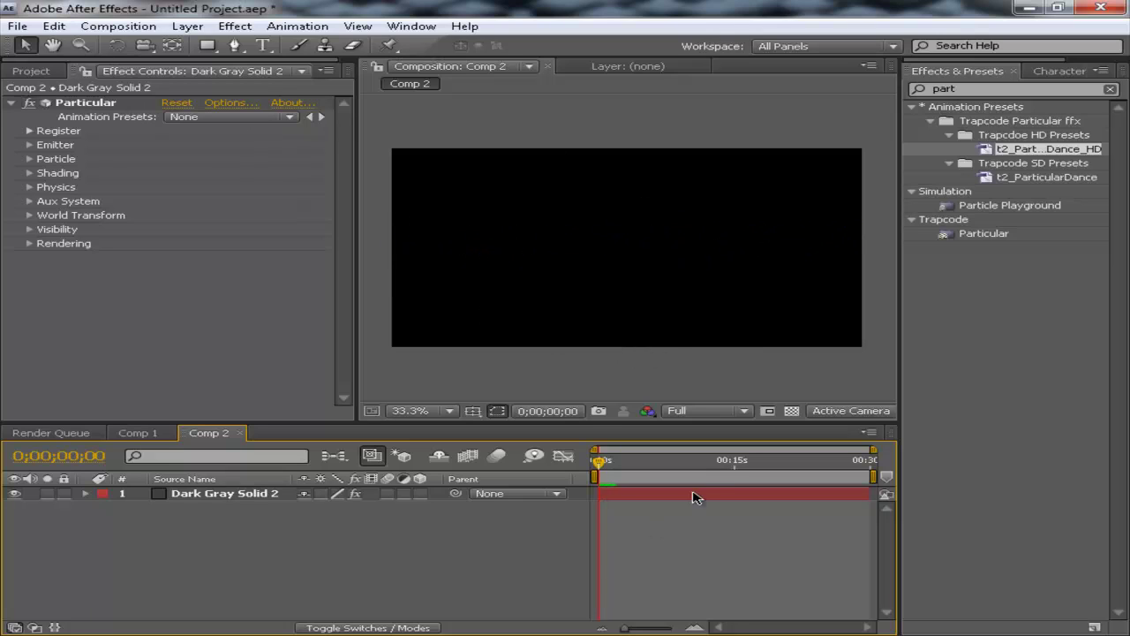
mouse_move(701, 460)
left_mouse_down()
mouse_move(768, 466)
mouse_move(727, 466)
left_mouse_up()
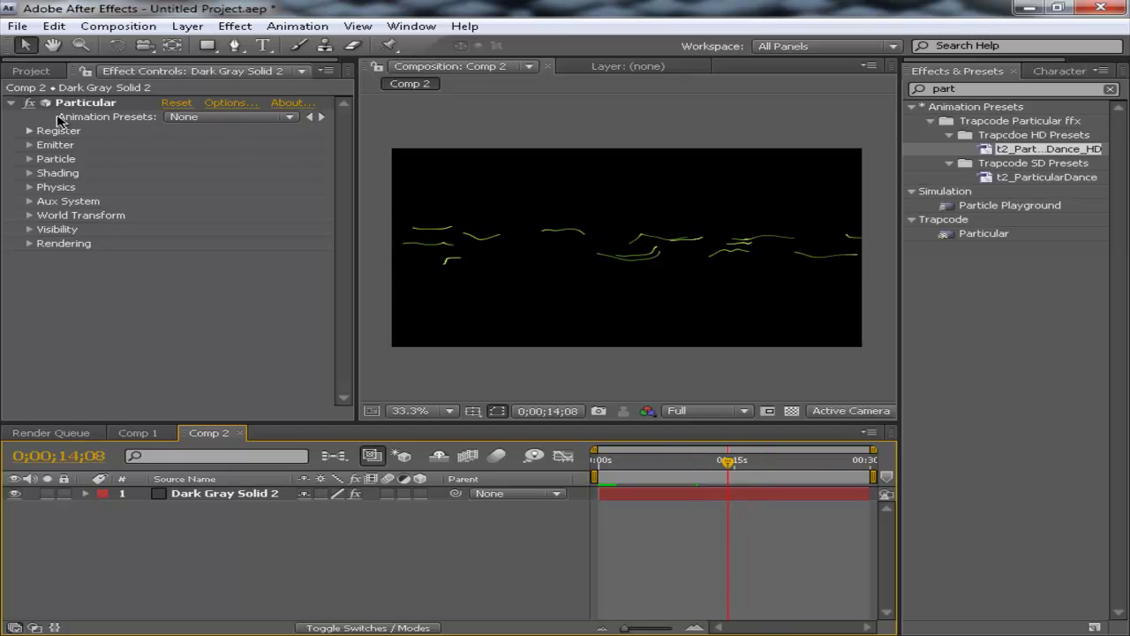
Switch Particular to the t2_WipeGlowColorful preset and move the emitter to the comp centre.
left_click(228, 117)
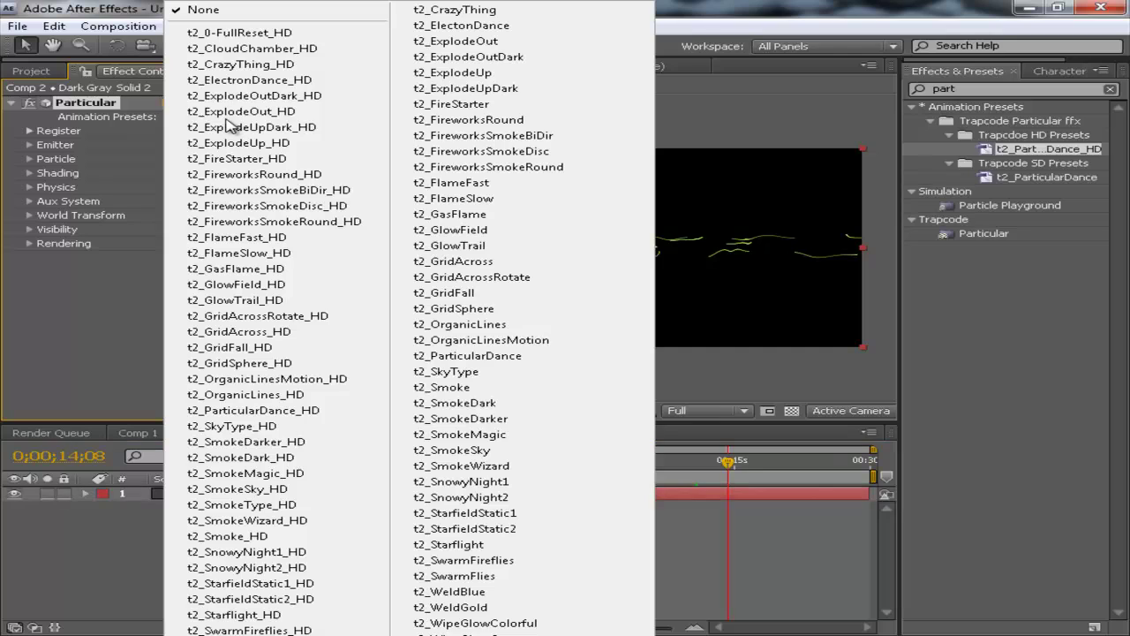
left_click(554, 623)
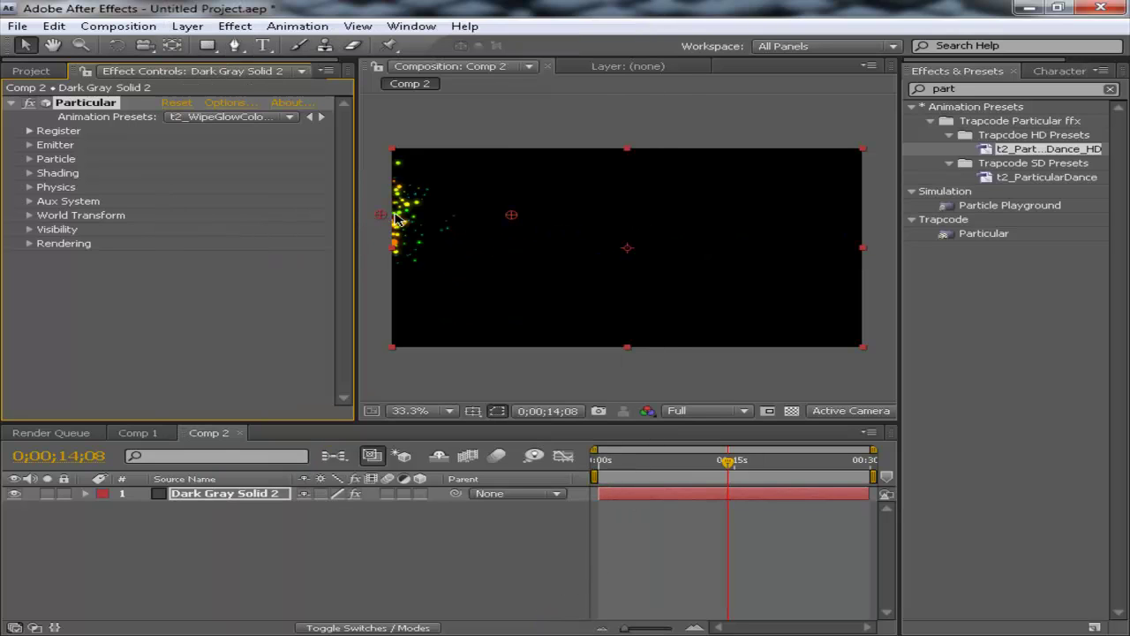
left_click_drag(380, 215, 574, 251)
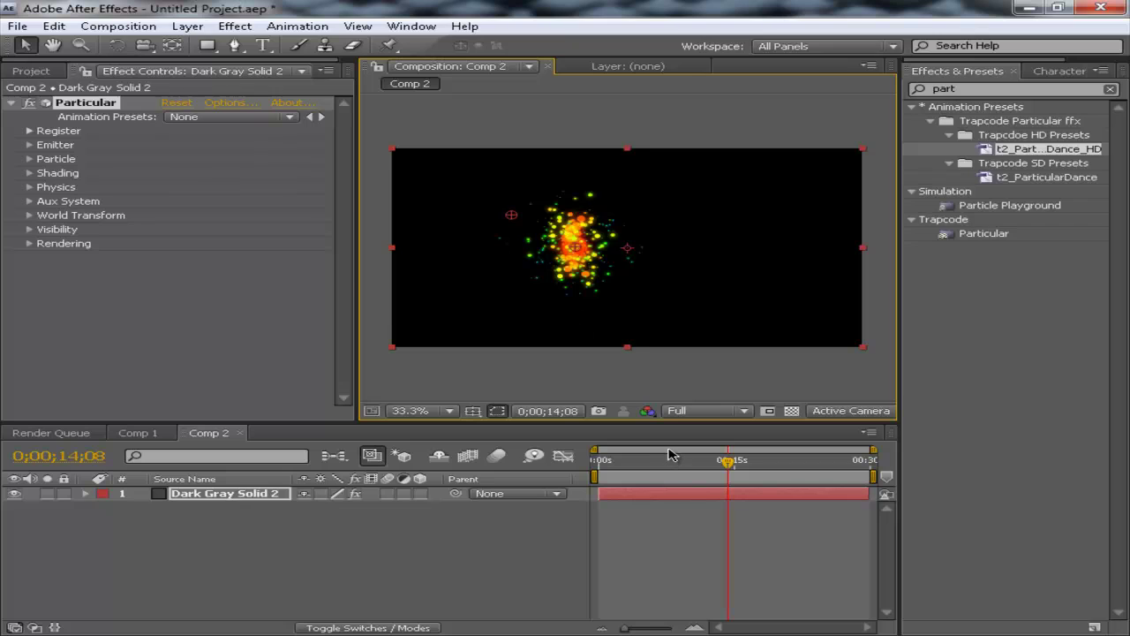
Preview the particle sweep, then scrub back to the start of the animation.
key("space")
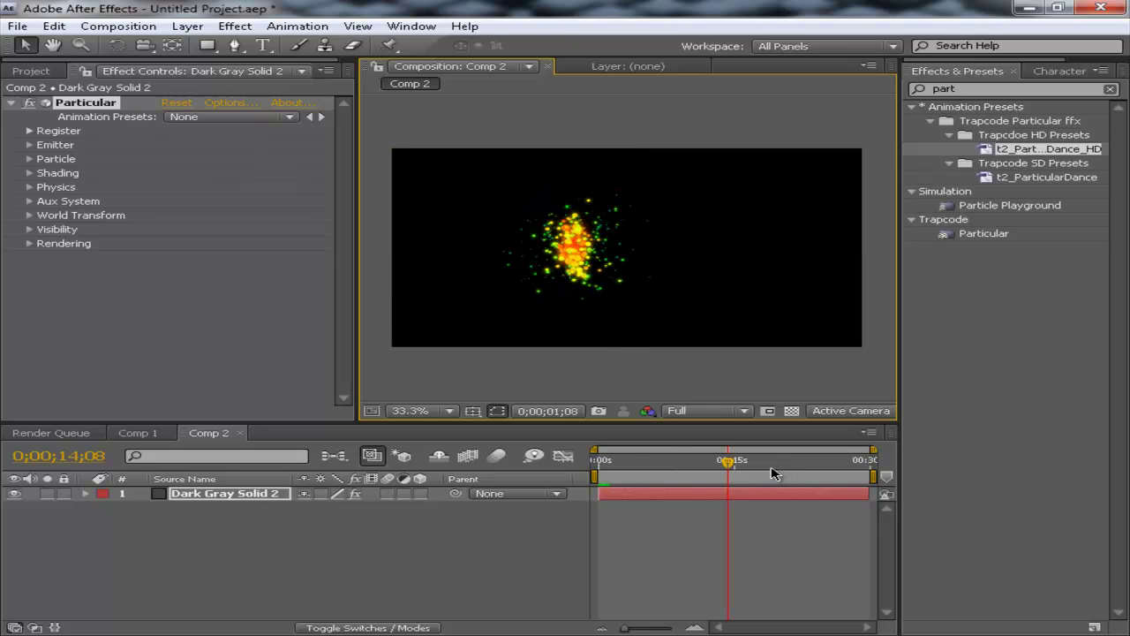
key("space")
left_click(441, 410)
left_click(796, 358)
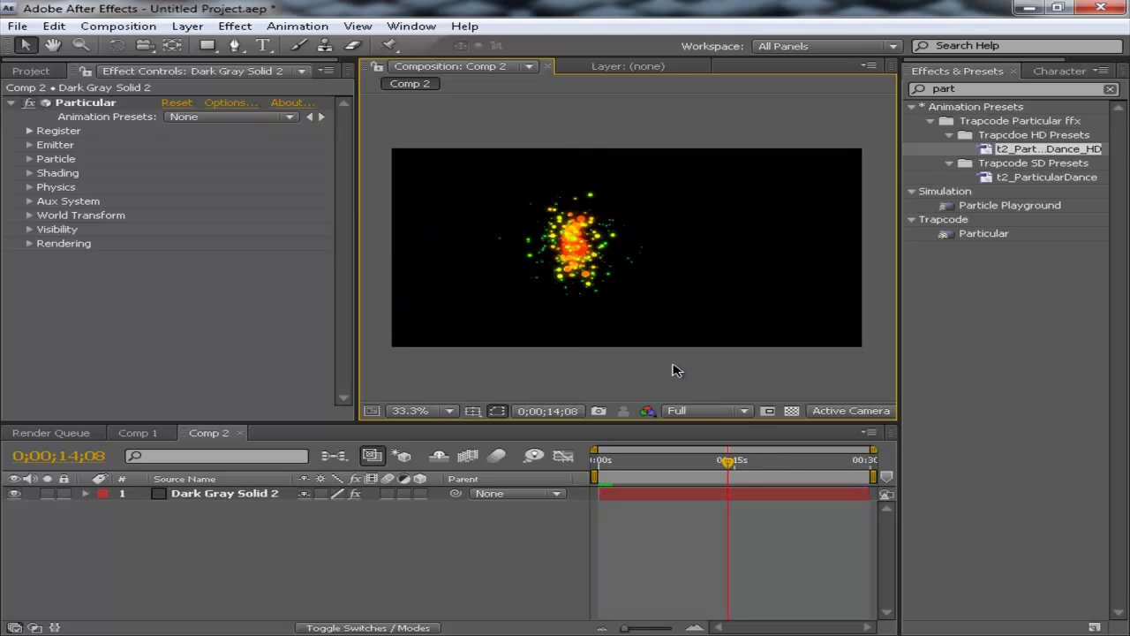
left_click_drag(669, 458, 574, 452)
Select the Particular effect and drag its emitter further left, past the frame edge.
left_click(179, 478)
left_click(182, 493)
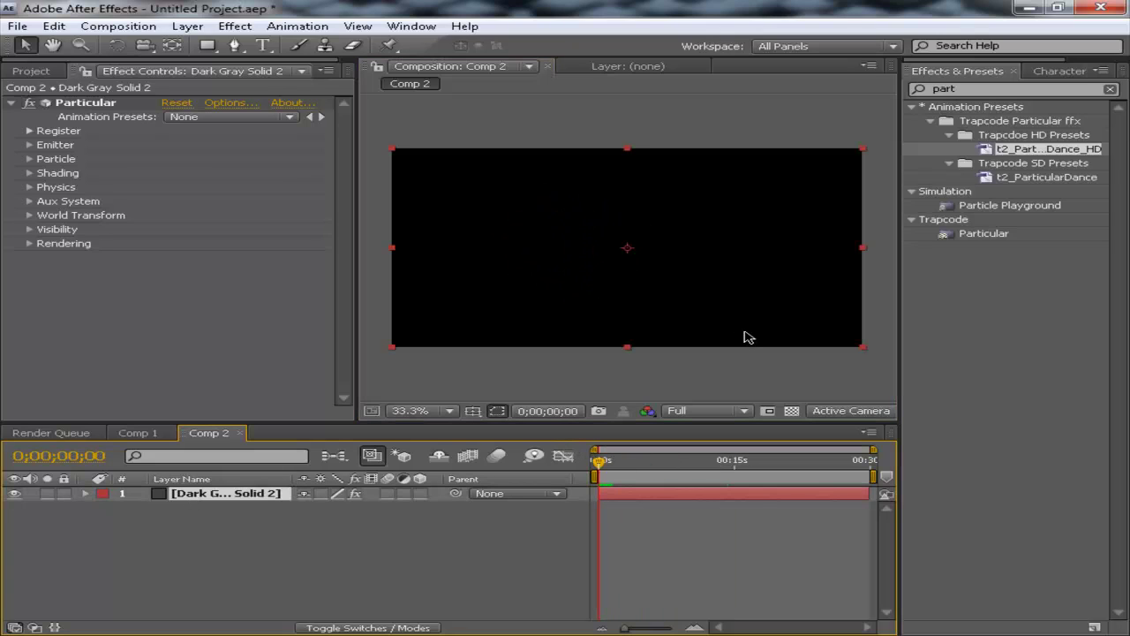
left_click(683, 458)
left_click(86, 103)
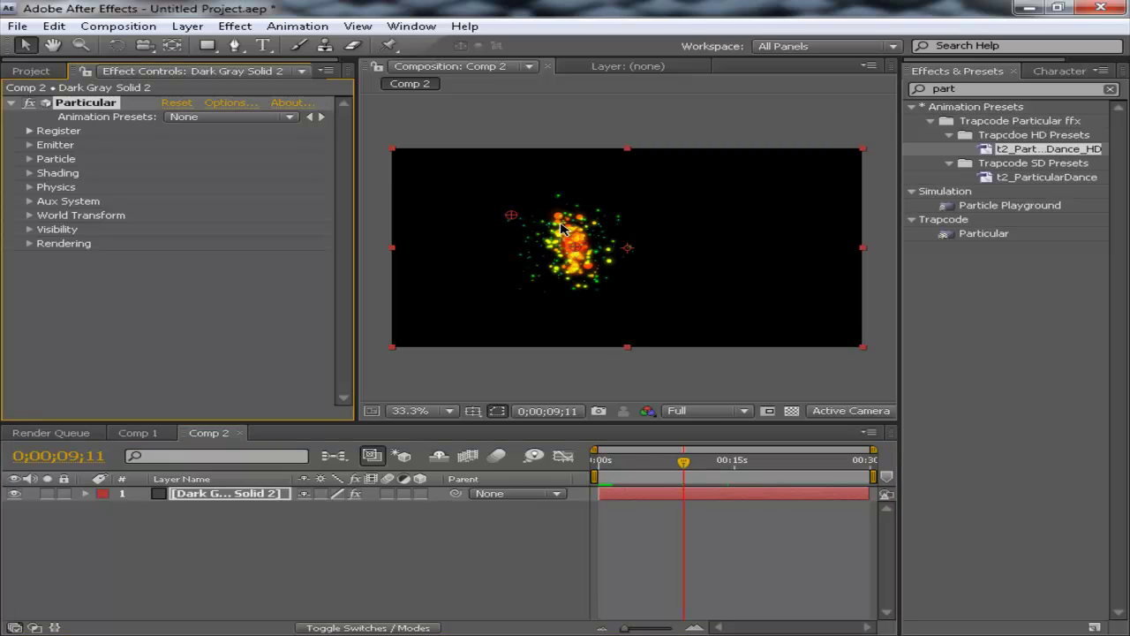
left_click_drag(512, 217, 446, 243)
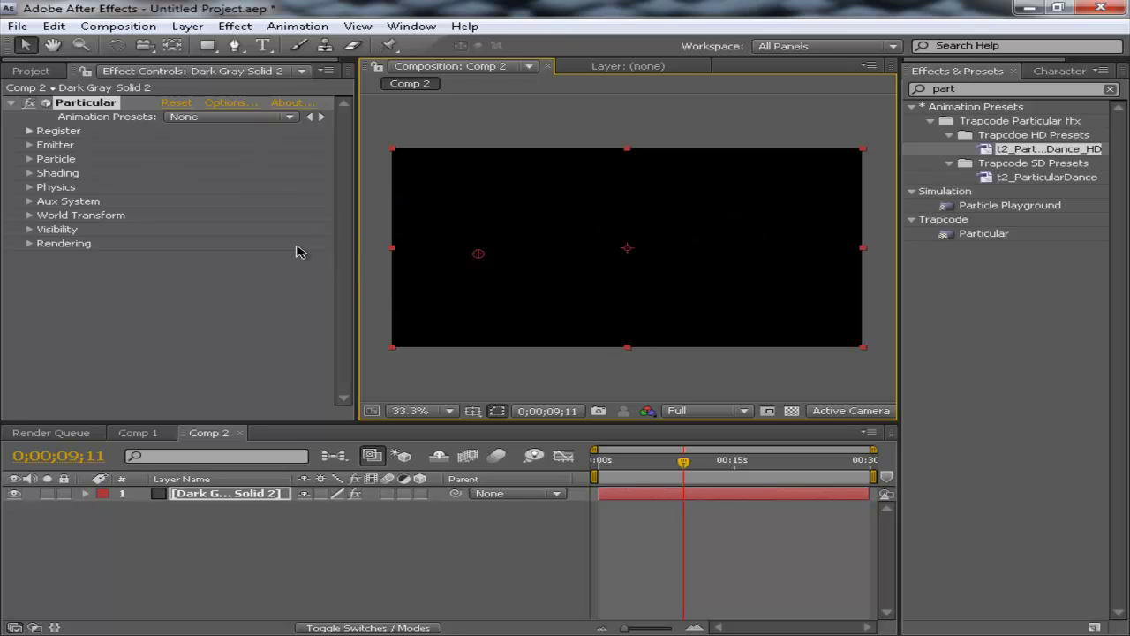
key("comma")
key("comma")
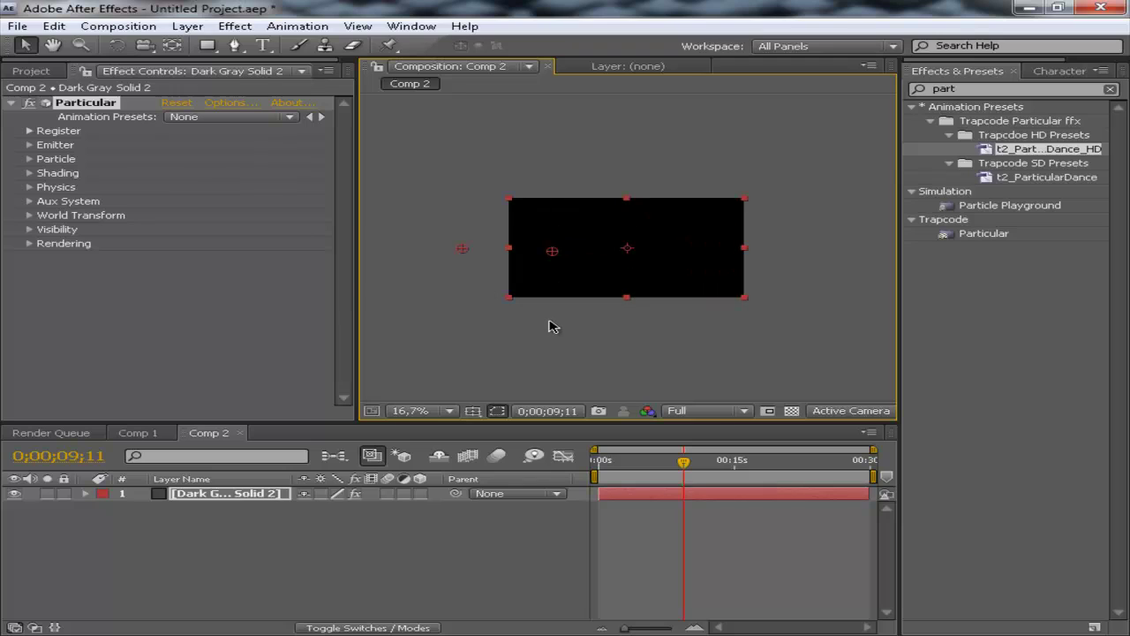
left_click(86, 104)
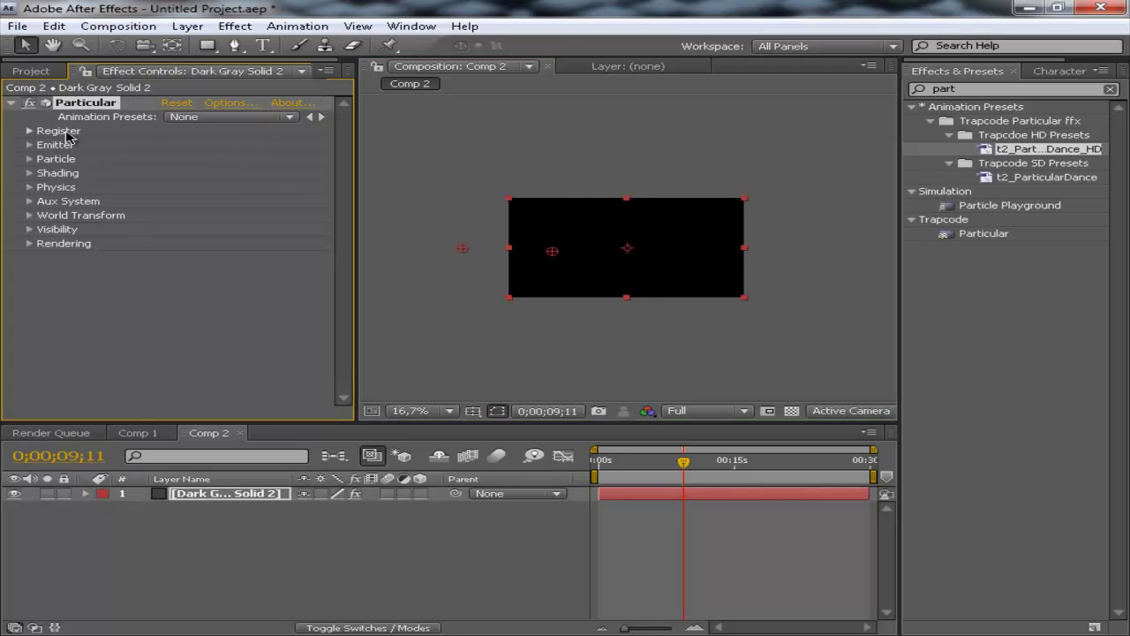
Reveal the keyframed emitter properties and delete the old Position XY keyframes.
key("p")
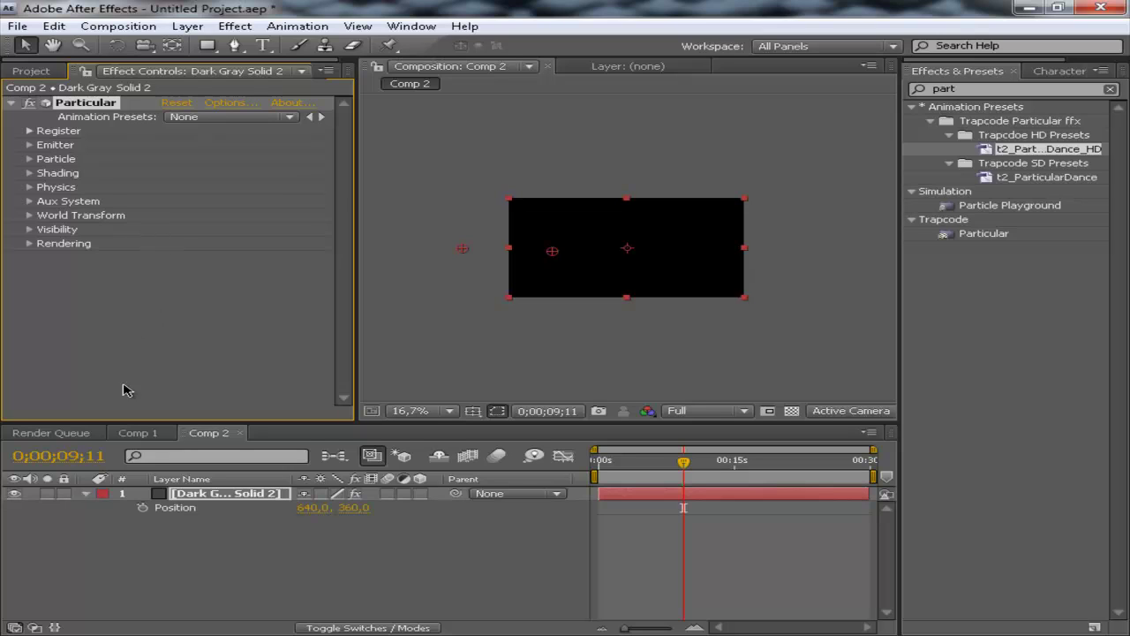
key("u")
key("u")
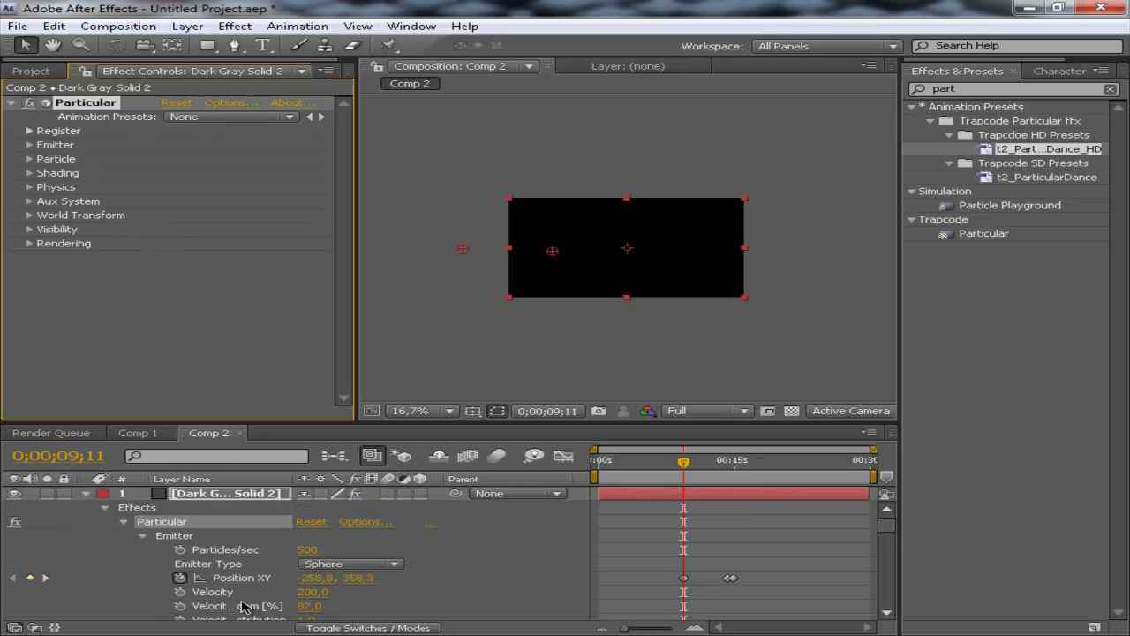
scroll(246, 605, "down", 1)
scroll(200, 530, "up", 1)
scroll(229, 561, "down", 1)
left_click_drag(805, 521, 633, 527)
key("Delete")
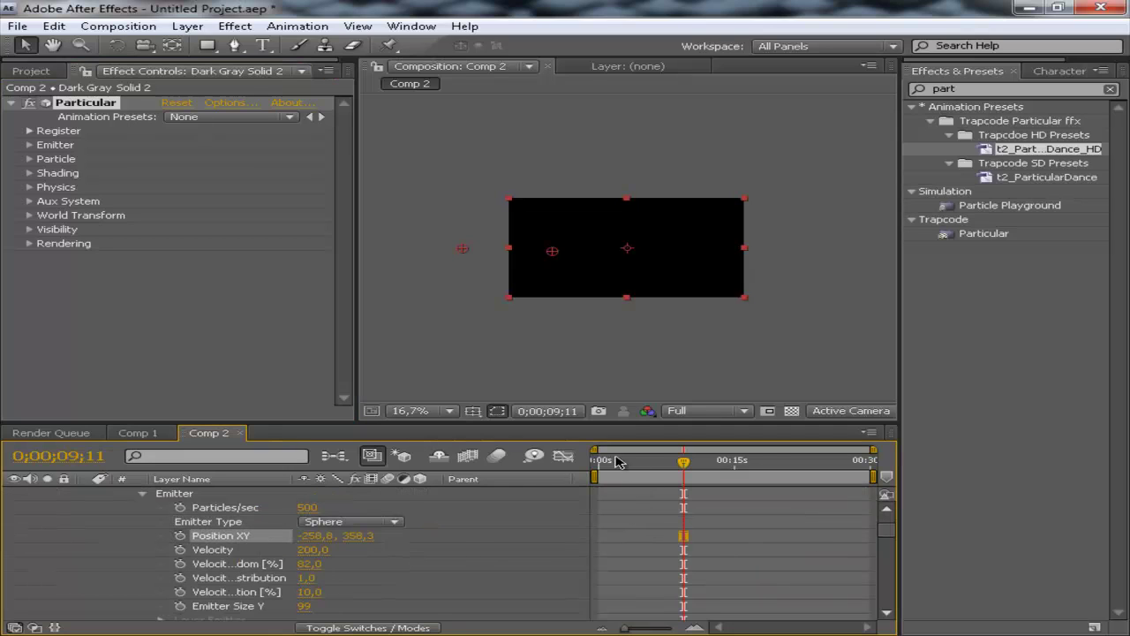
Keyframe Position XY at -258.8, 358.3 at 0s, then drag the emitter to the right later on.
left_click(600, 460)
left_click(180, 535)
mouse_move(633, 468)
left_mouse_down()
mouse_move(662, 467)
mouse_move(650, 468)
left_mouse_up()
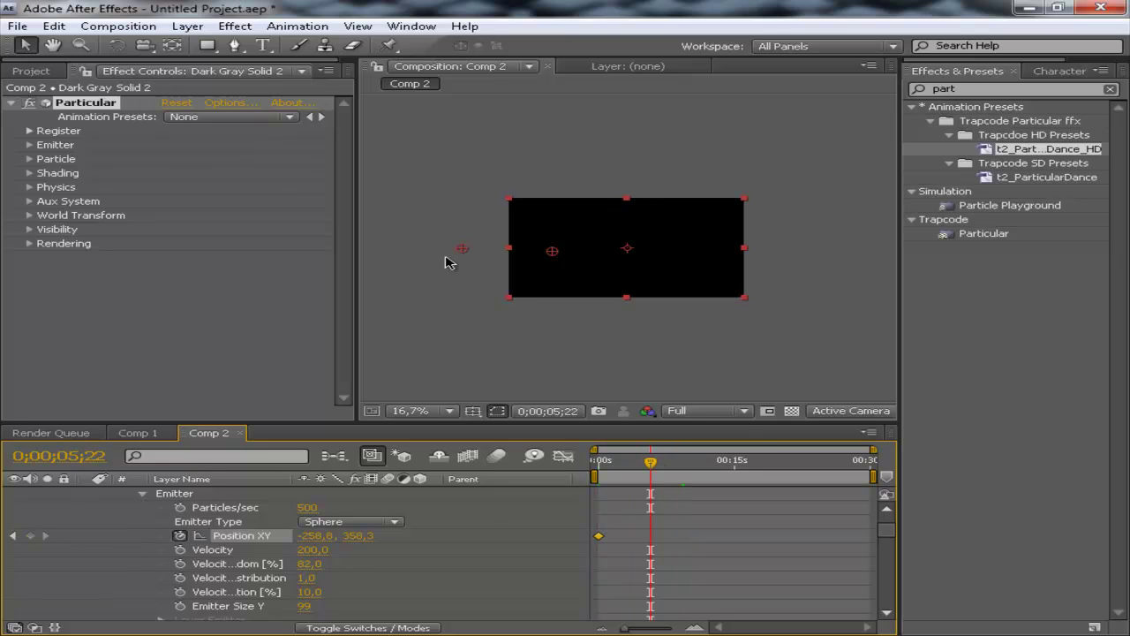
left_click_drag(463, 248, 844, 256)
left_click_drag(651, 462, 596, 459)
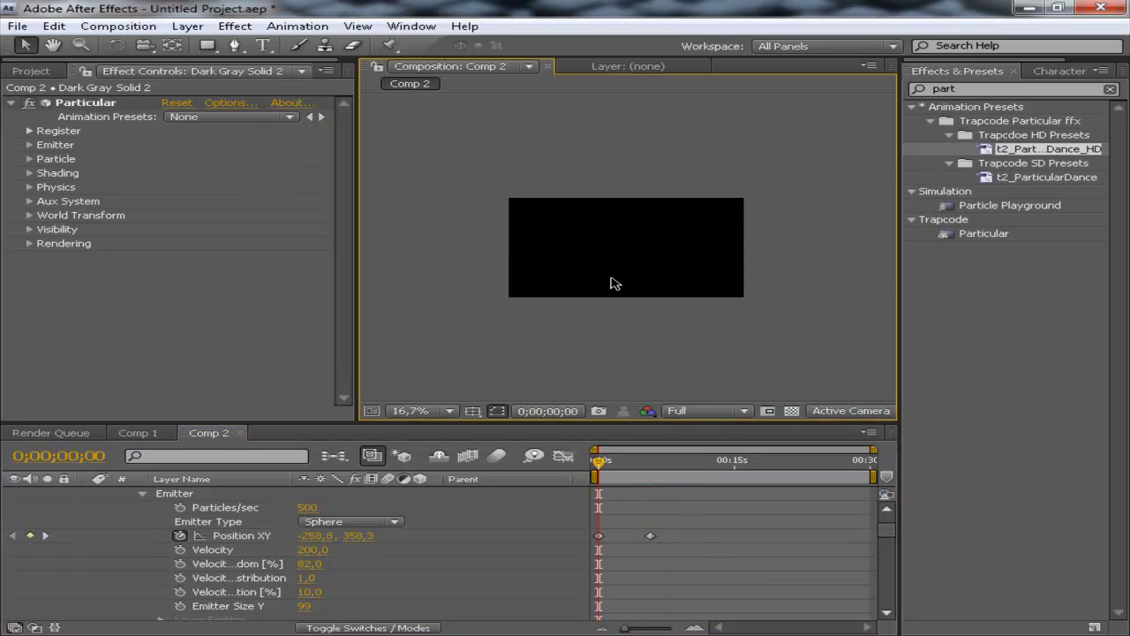
scroll(610, 281, "up", 1)
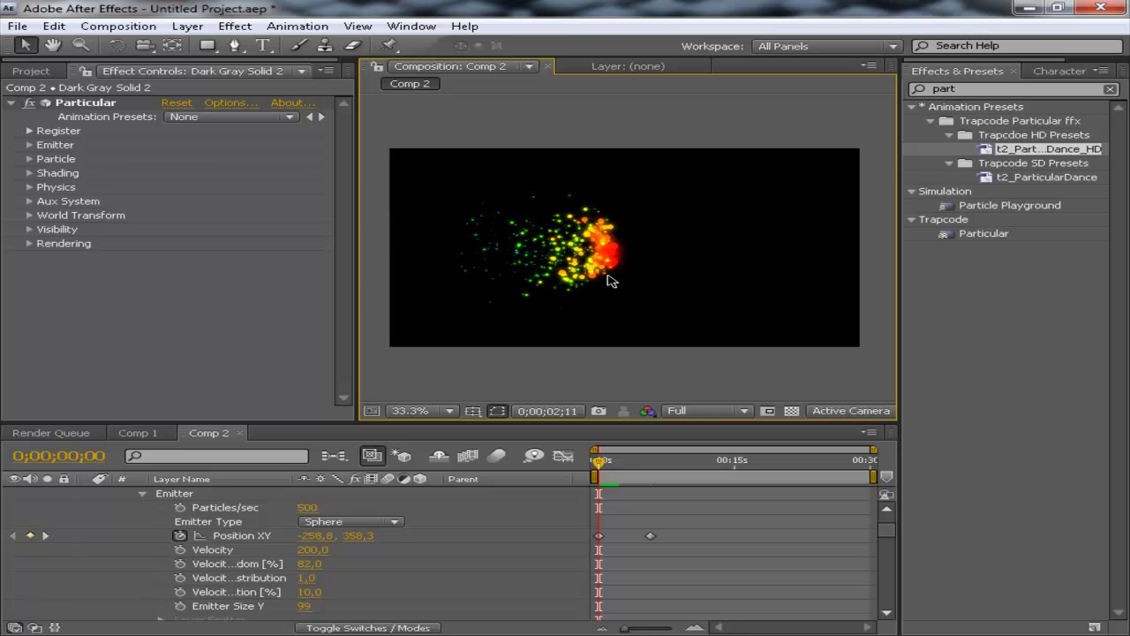
key("space")
left_click_drag(601, 460, 628, 460)
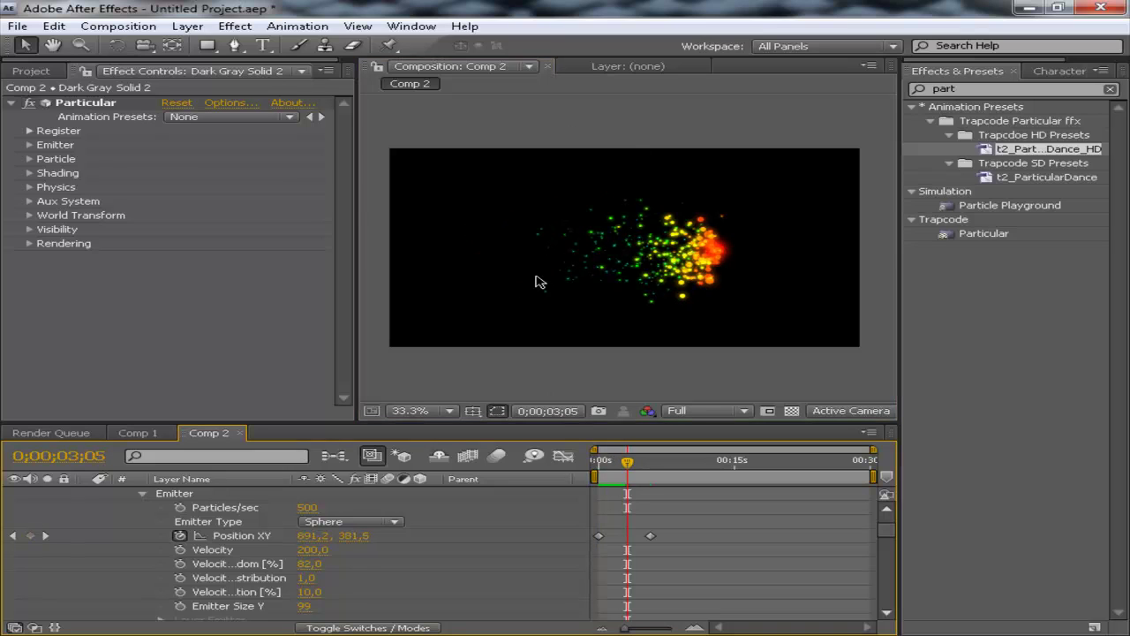
scroll(592, 281, "up", 5)
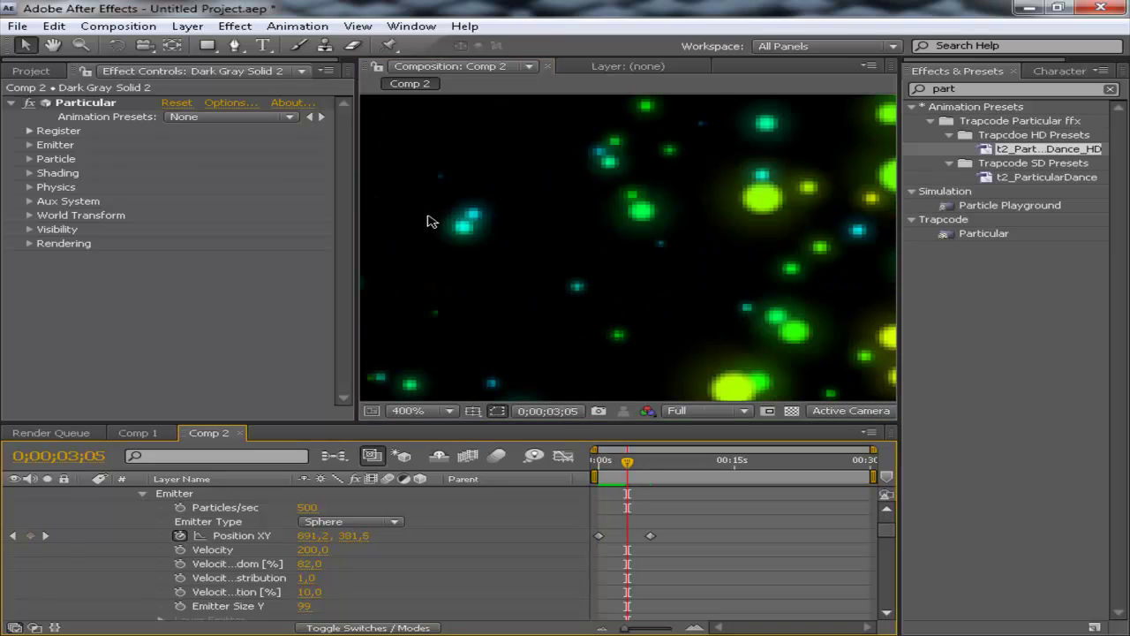
scroll(491, 298, "down", 5)
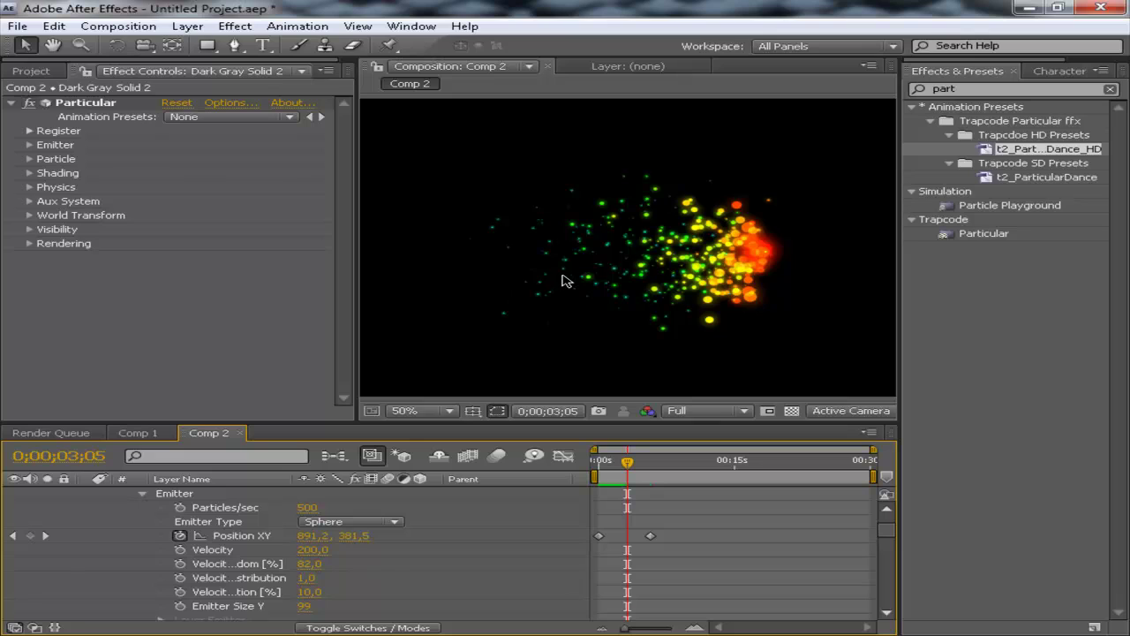
Scrub Particular's Particle Size up, then down to 36, and view frame 0;00;02;02.
left_click(30, 160)
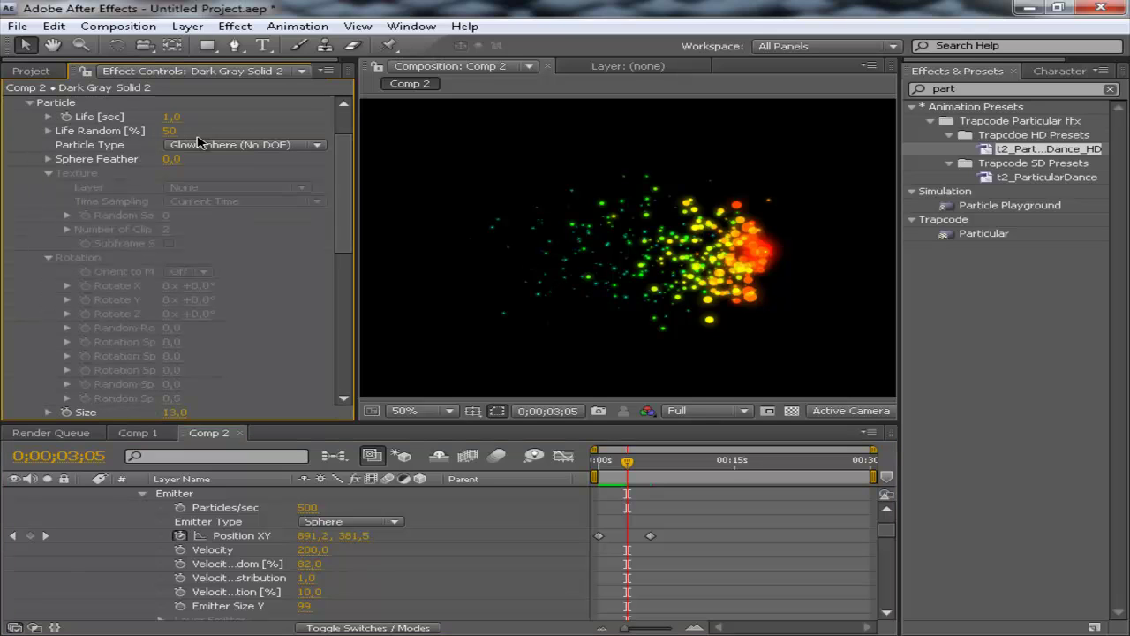
scroll(208, 207, "down", 2)
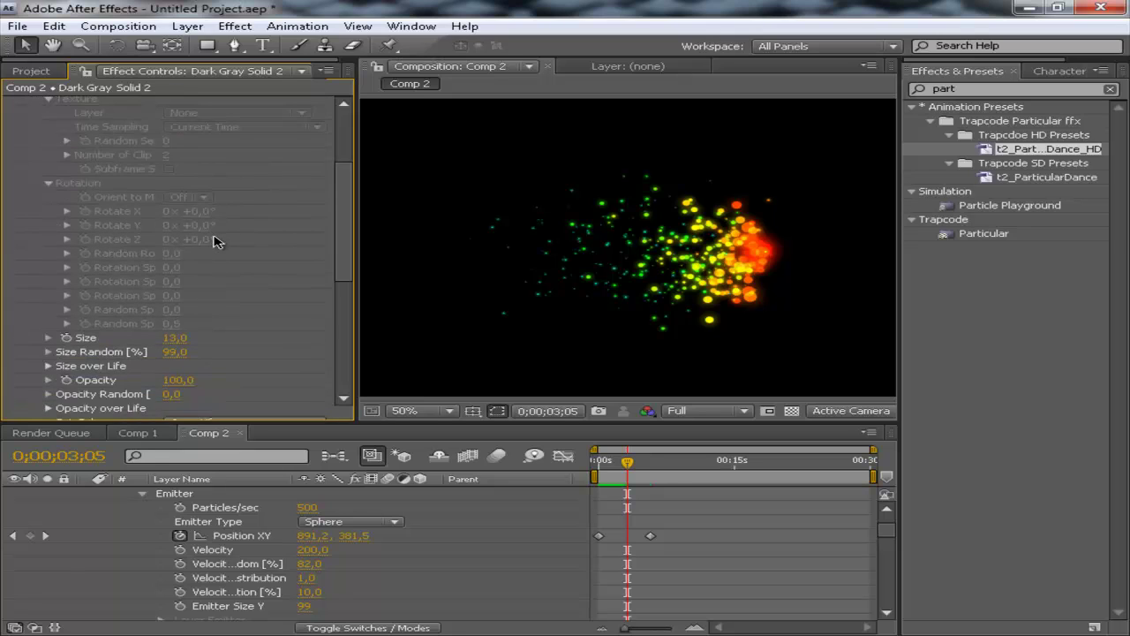
scroll(218, 242, "up", 4)
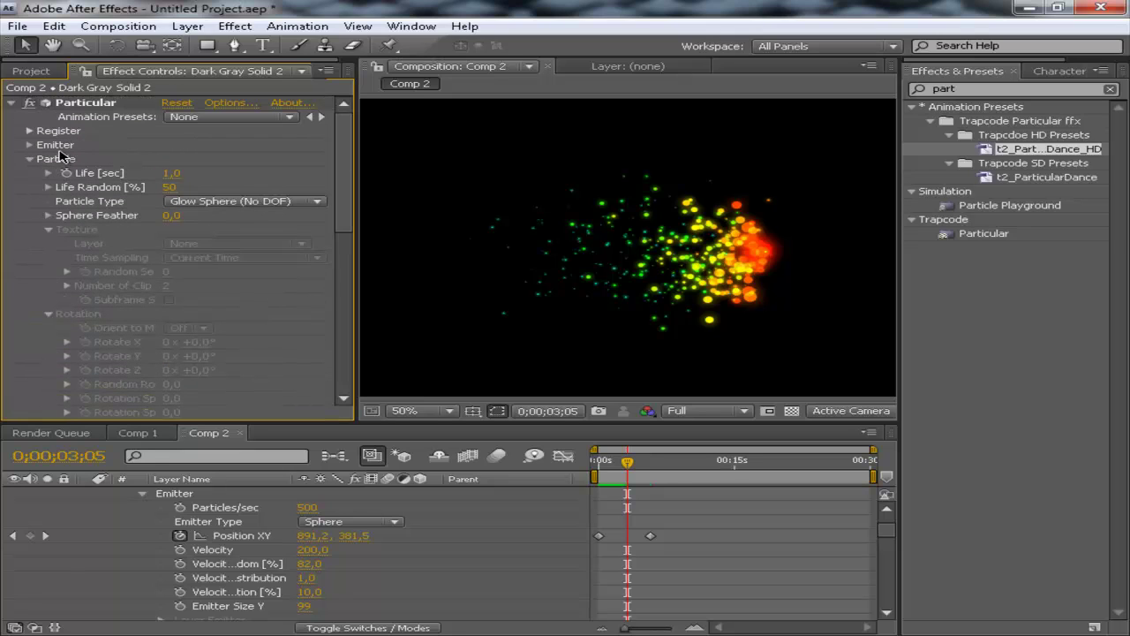
scroll(118, 247, "down", 4)
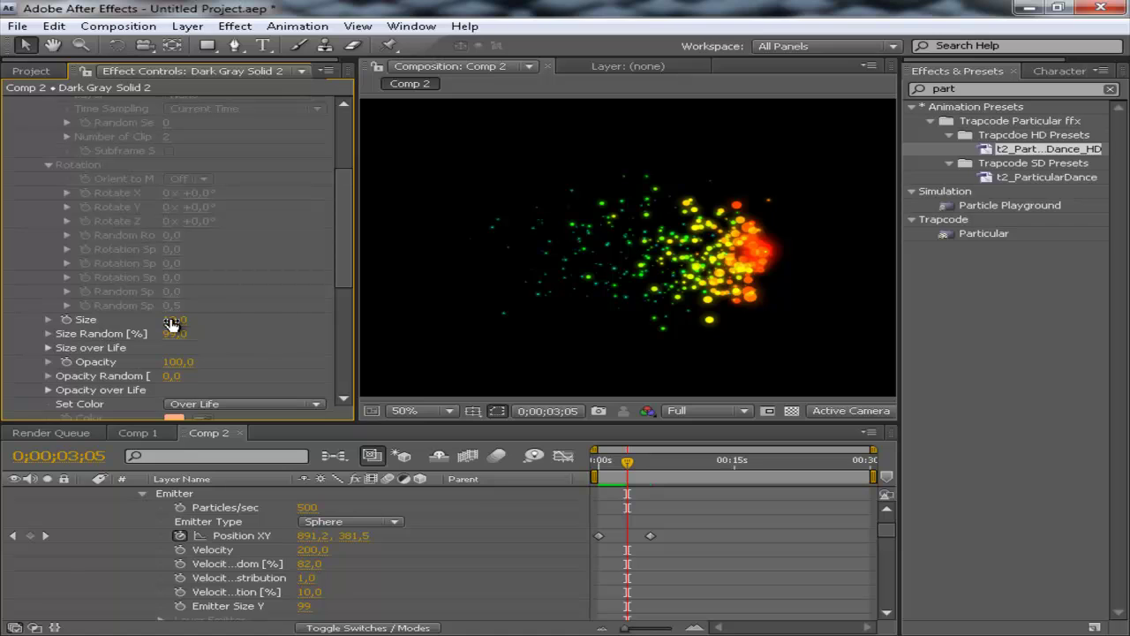
left_click_drag(174, 319, 181, 321)
scroll(185, 322, "down", 5)
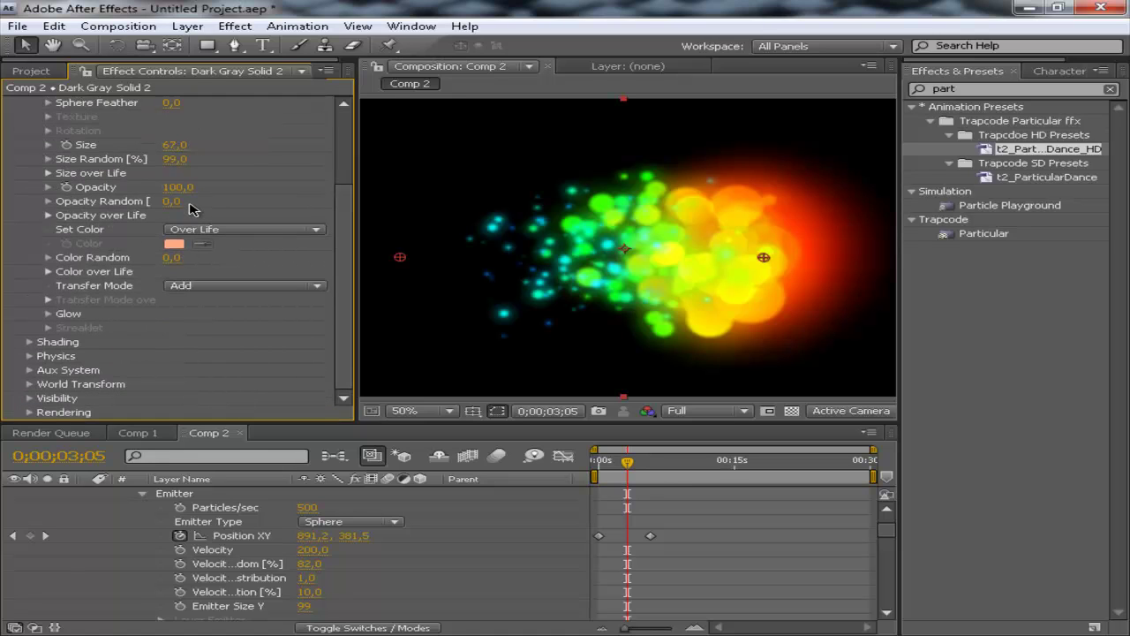
left_click_drag(176, 145, 153, 154)
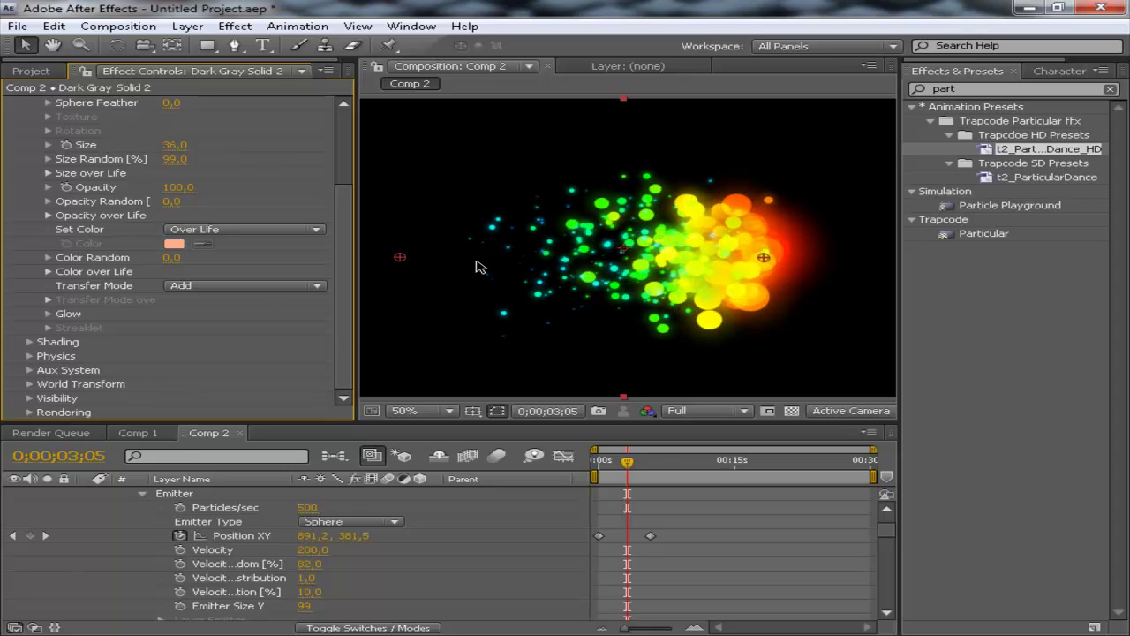
scroll(477, 267, "down", 2)
left_click(620, 461)
mouse_move(596, 460)
left_mouse_down()
mouse_move(649, 461)
mouse_move(602, 461)
mouse_move(609, 468)
left_mouse_up()
Add the D!RT PRODUCTIONS text layer to Comp 2 and enlarge the title.
key("ctrl+t")
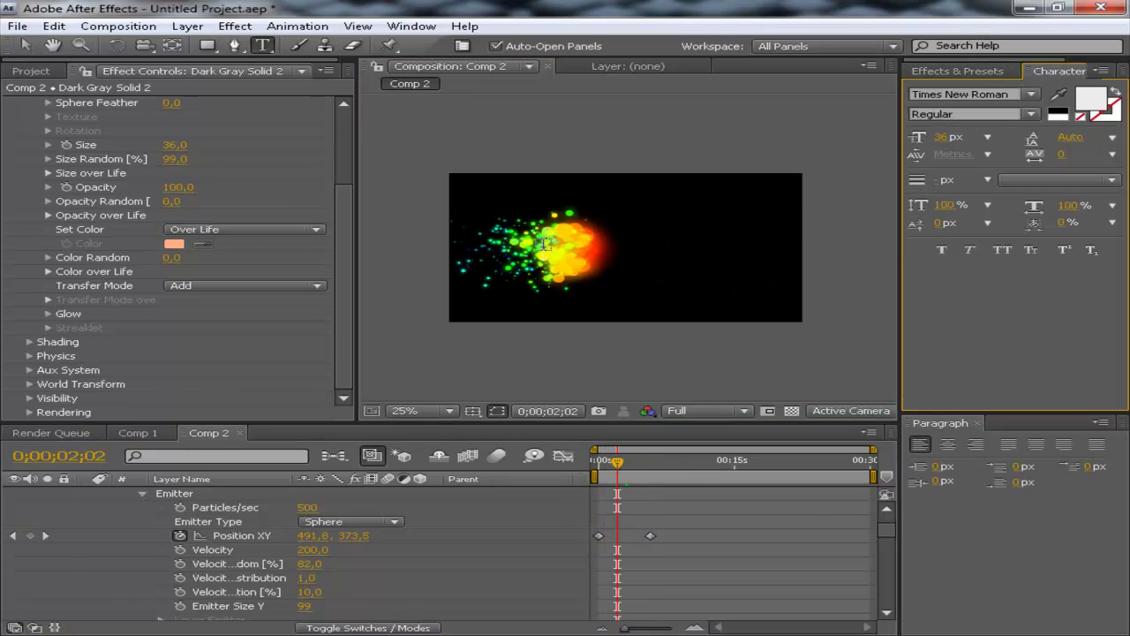
left_click(545, 243)
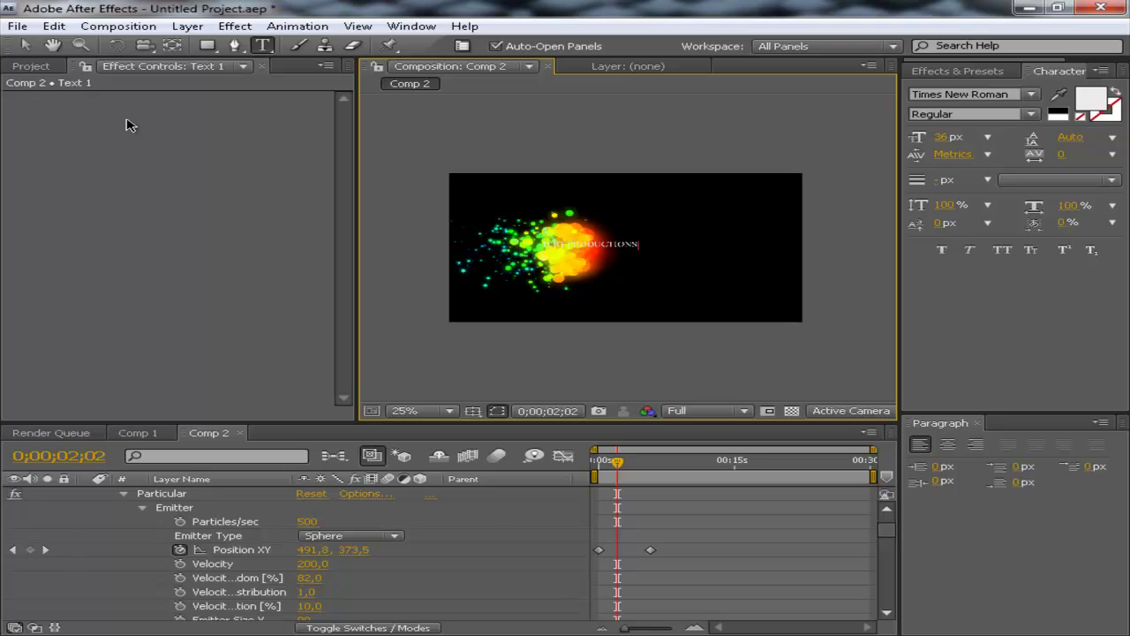
left_click(24, 45)
left_click(637, 246)
scroll(190, 521, "up", 2)
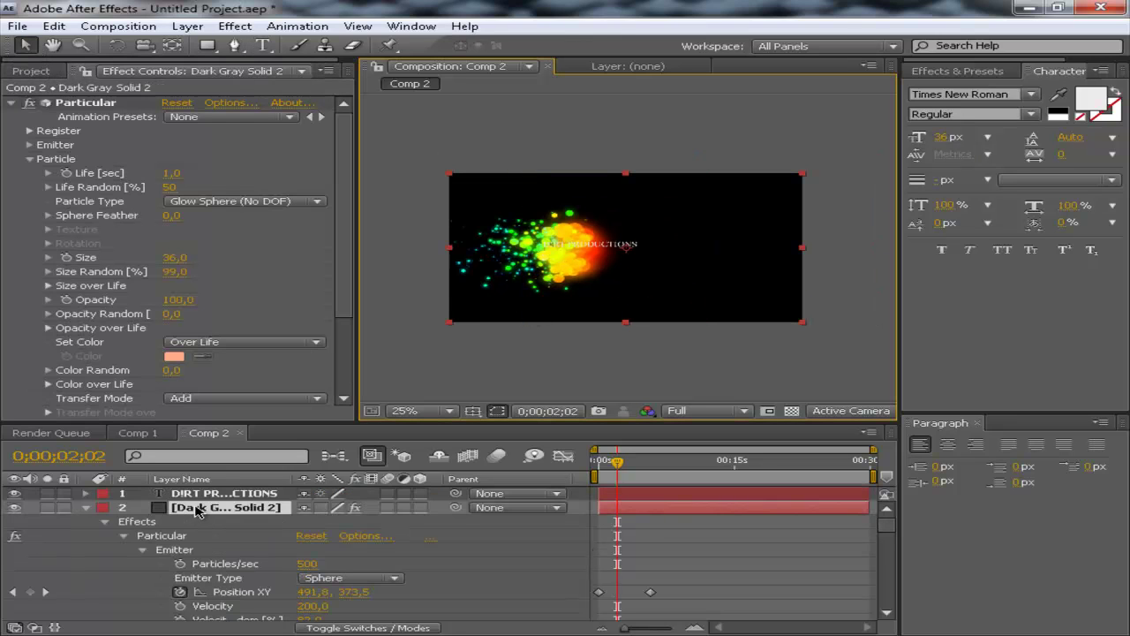
left_click(196, 508)
left_click(243, 495)
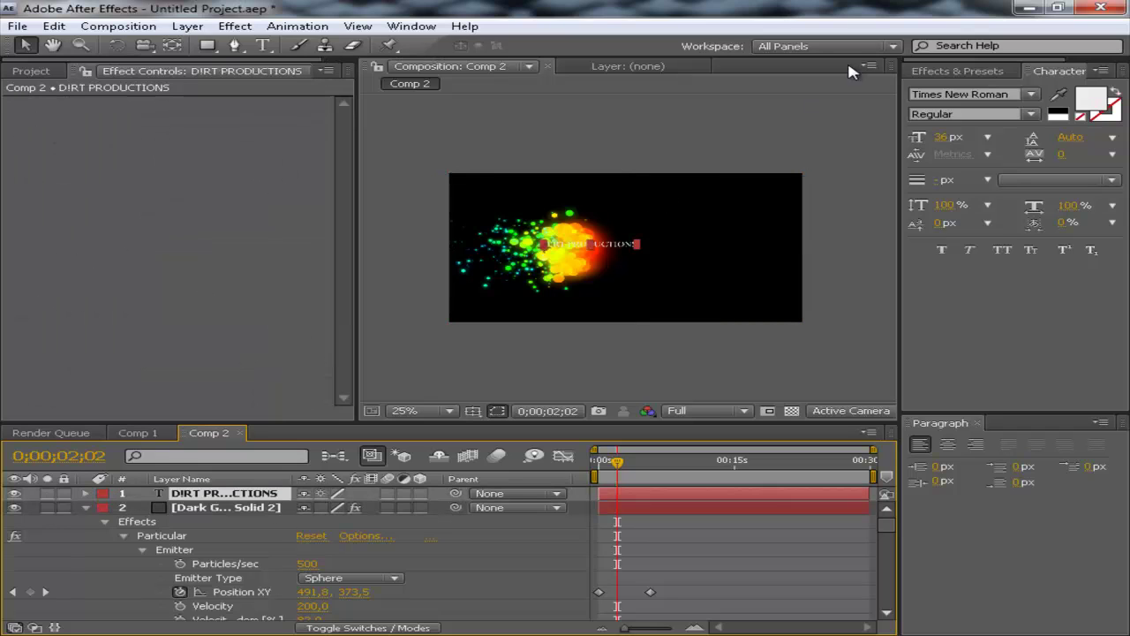
left_click_drag(637, 247, 716, 255)
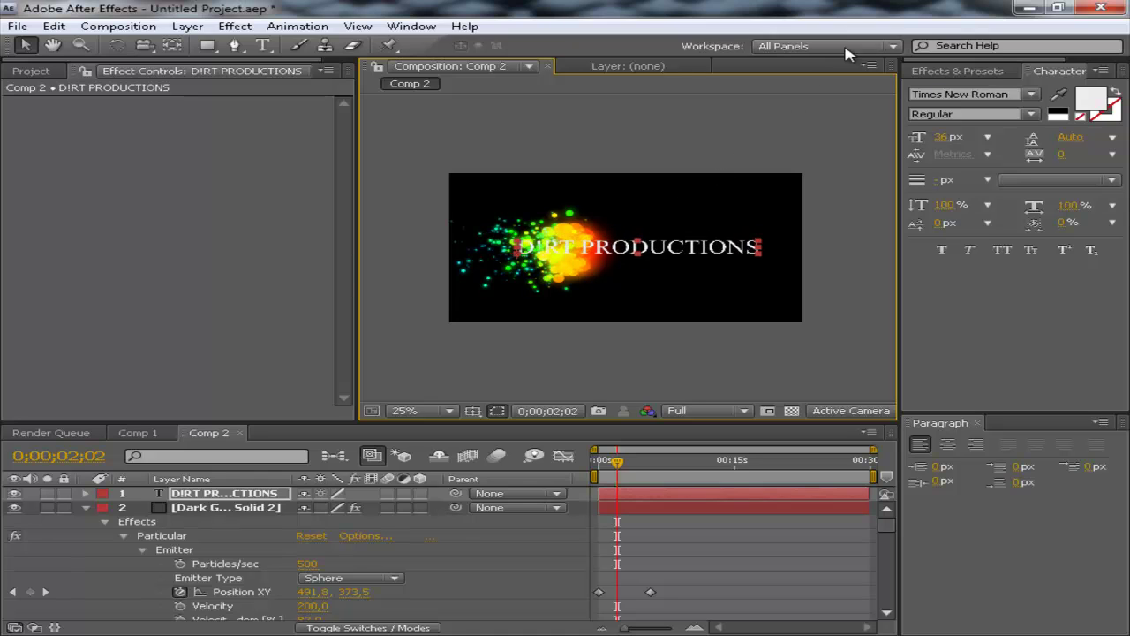
Set the title's font to Calibri in the Character panel and deselect the layer.
left_click(1030, 96)
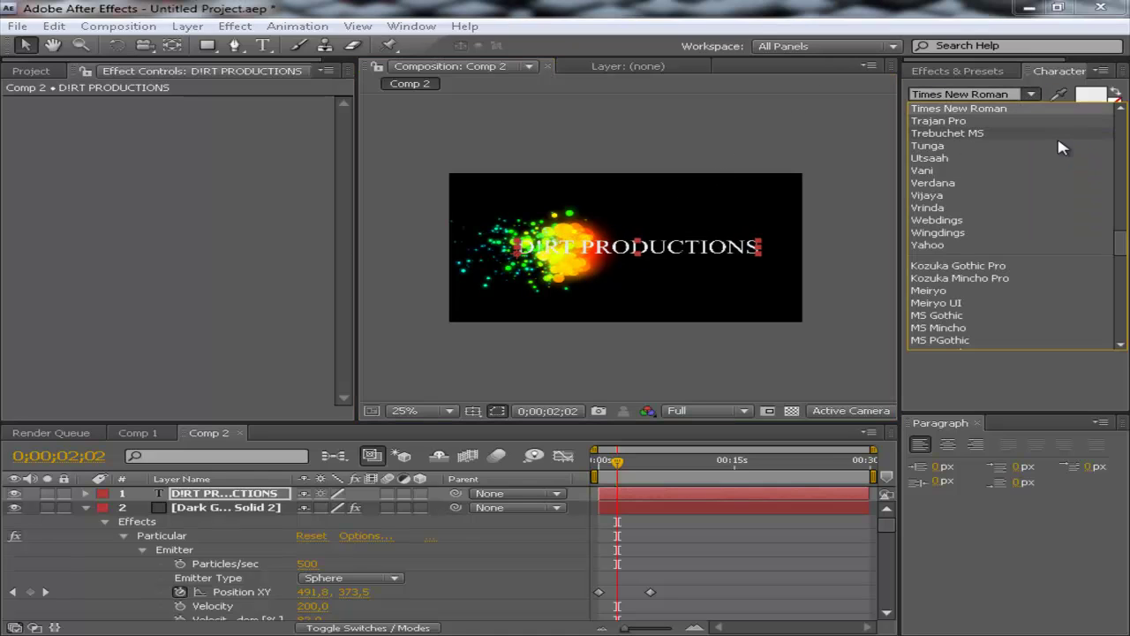
left_click_drag(1120, 242, 1124, 135)
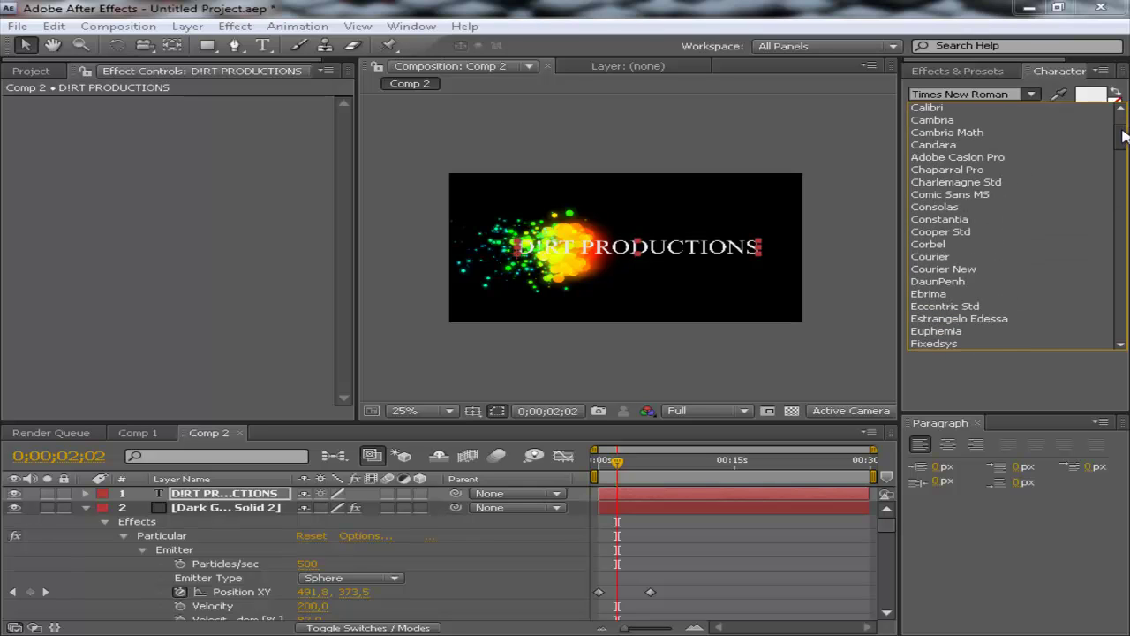
left_click(927, 106)
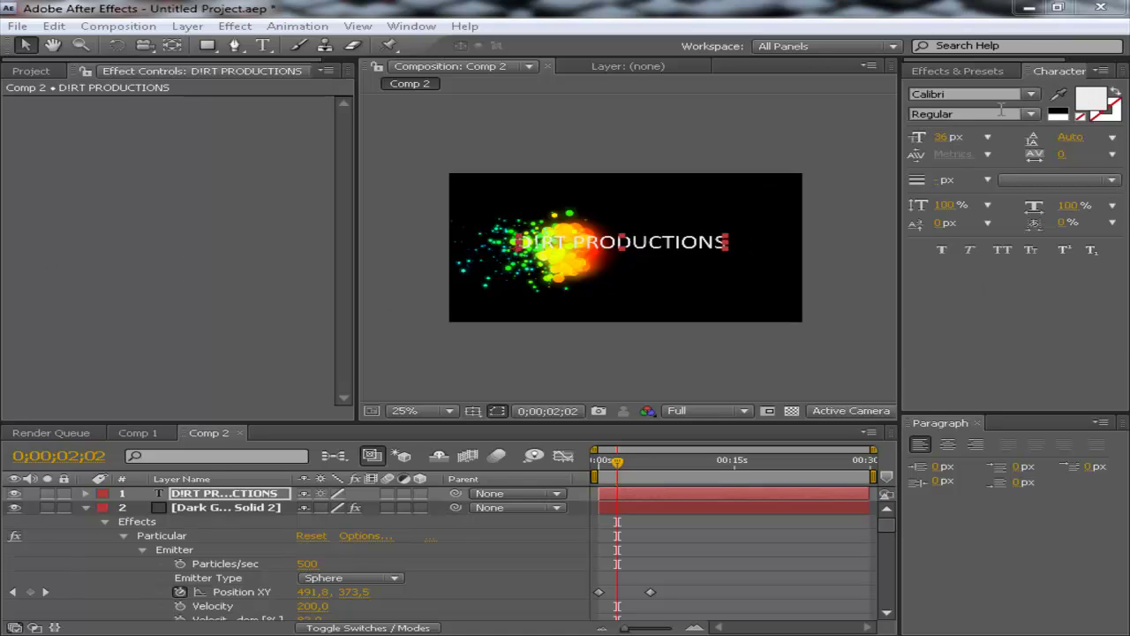
left_click(1035, 96)
scroll(1068, 134, "up", 1)
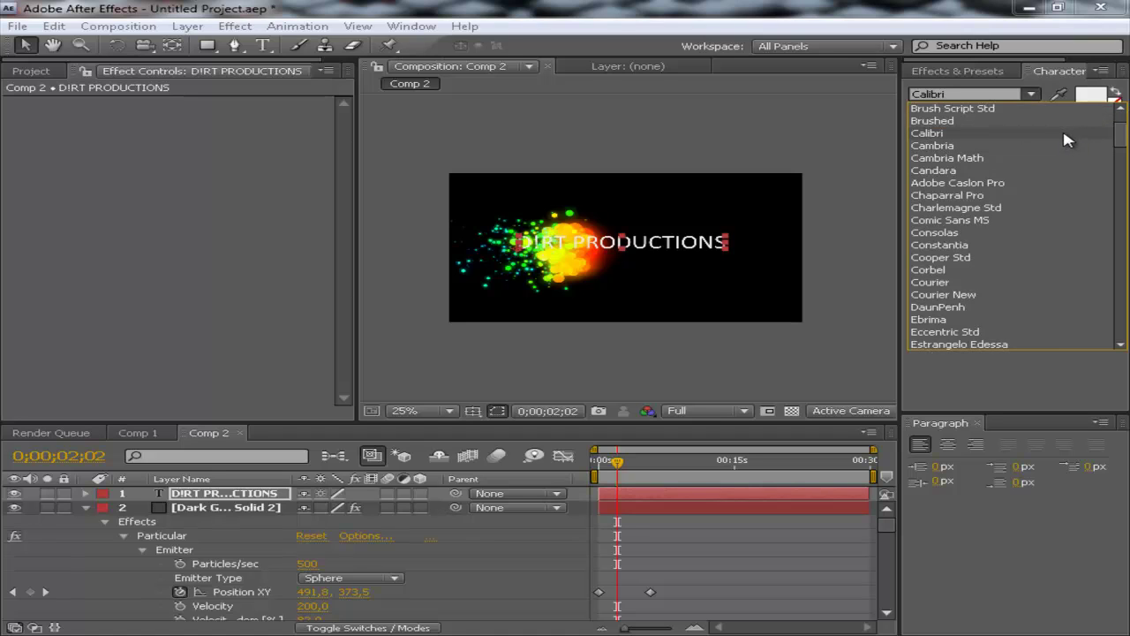
left_click(525, 161)
left_click(698, 245)
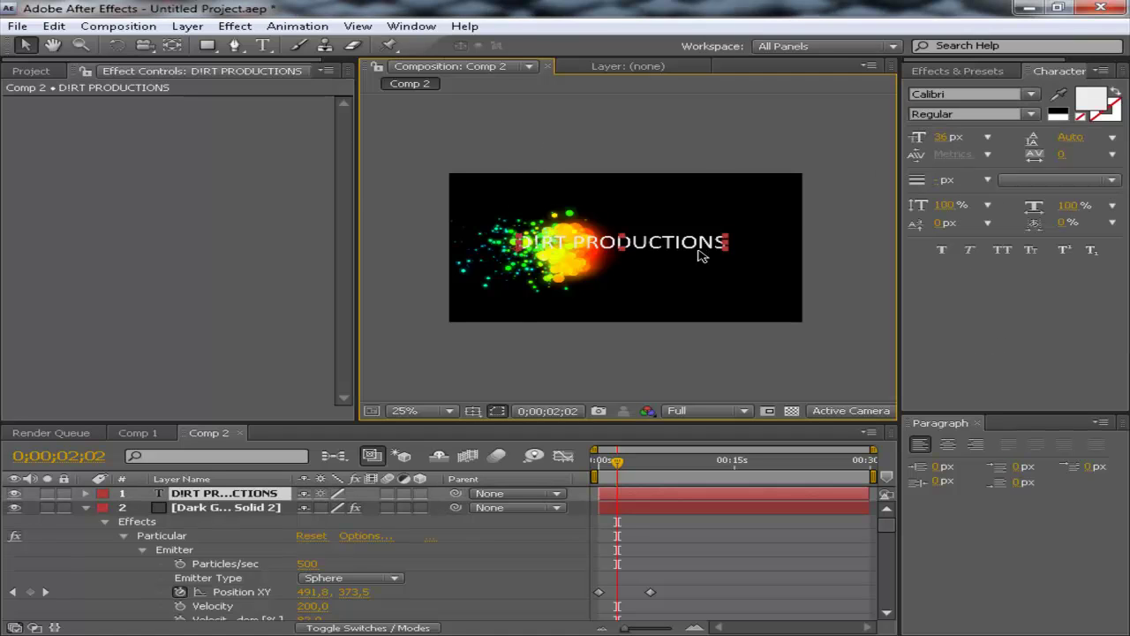
key("period")
key("comma")
left_click(503, 387)
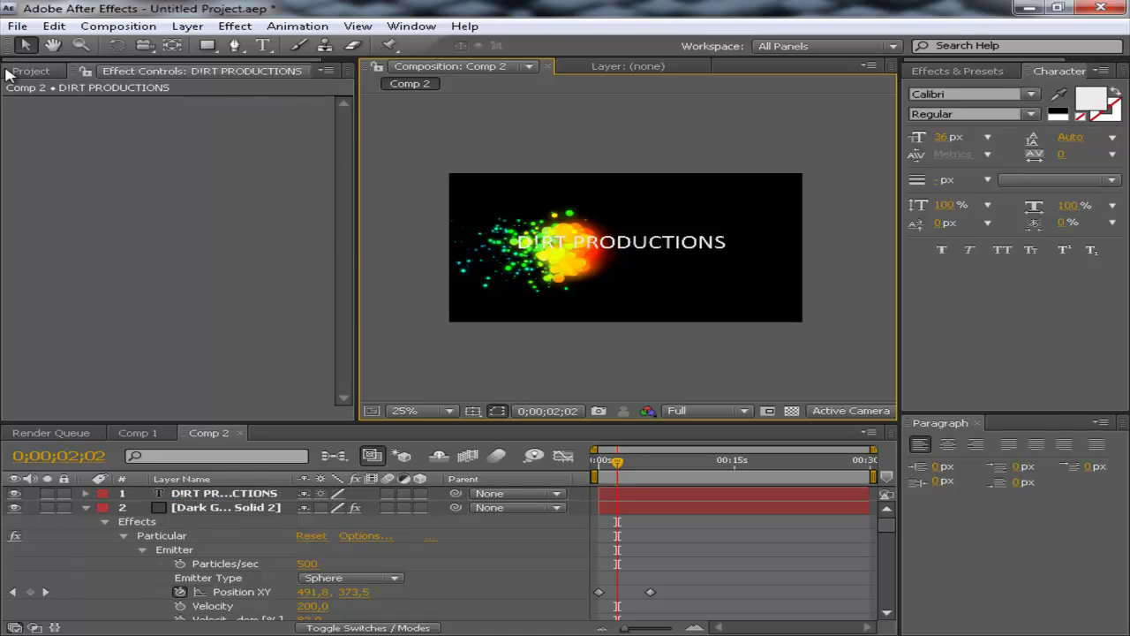
Move the D!RT PRODUCTIONS layer below Dark Gray Solid 2 and return to frame 0.
left_click(31, 71)
left_click(645, 244)
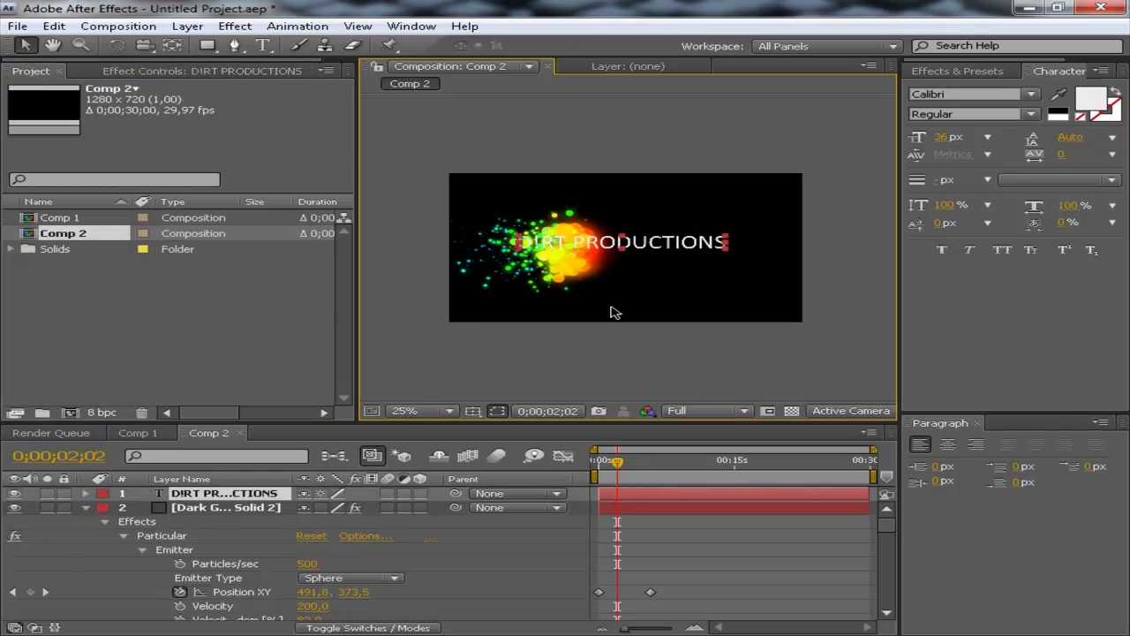
mouse_move(616, 466)
left_mouse_down()
mouse_move(603, 466)
mouse_move(660, 464)
mouse_move(615, 465)
left_mouse_up()
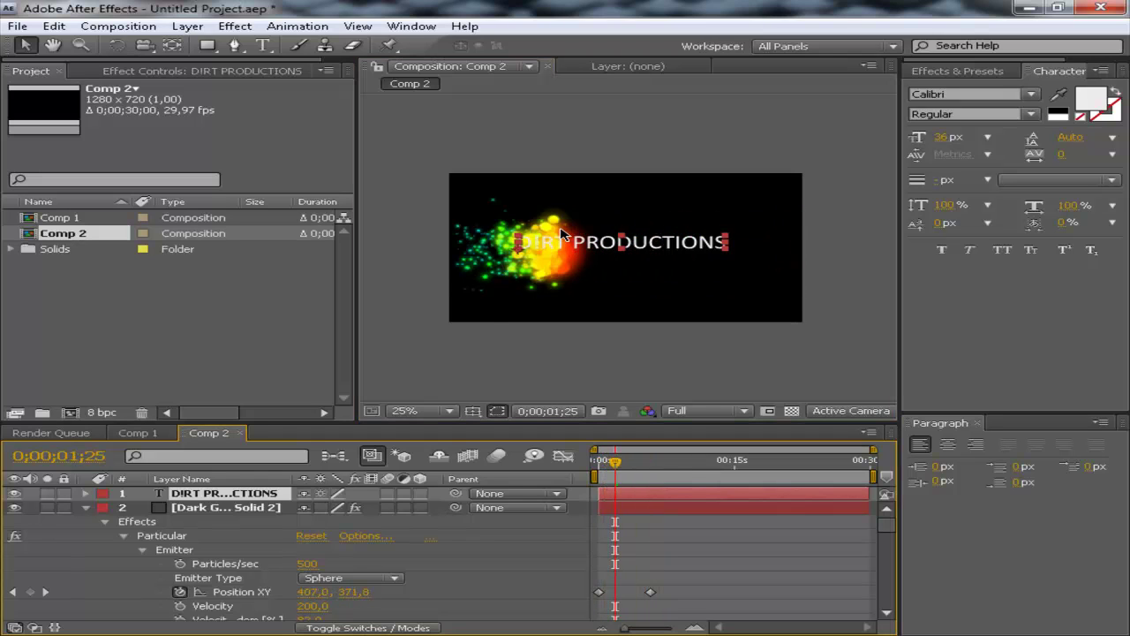
key("period")
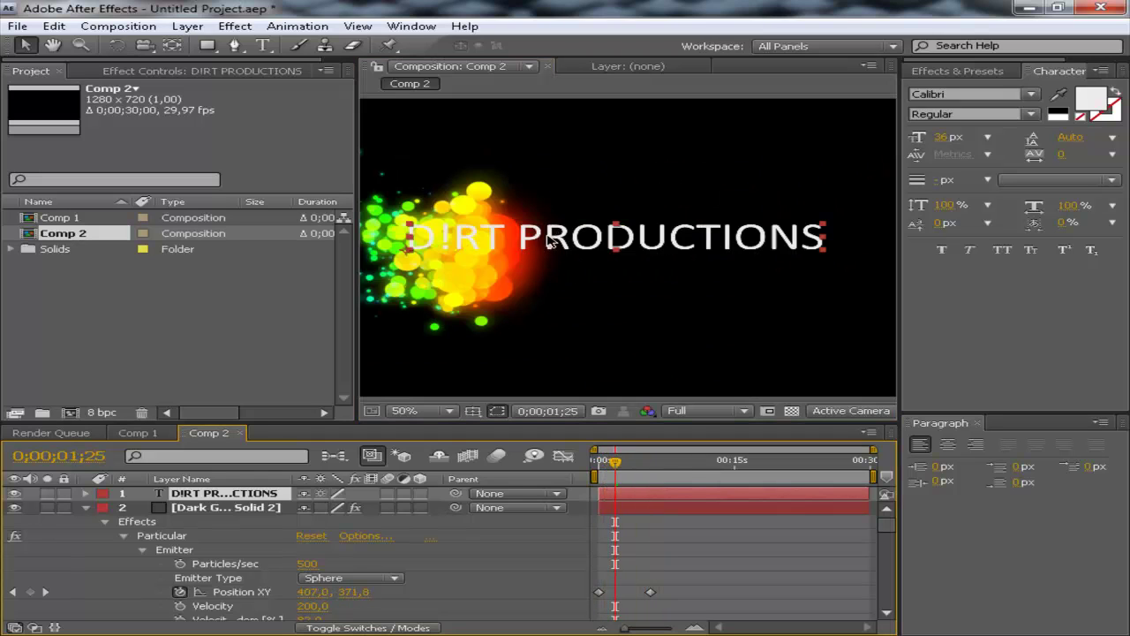
left_click(84, 507)
left_click_drag(189, 496, 200, 521)
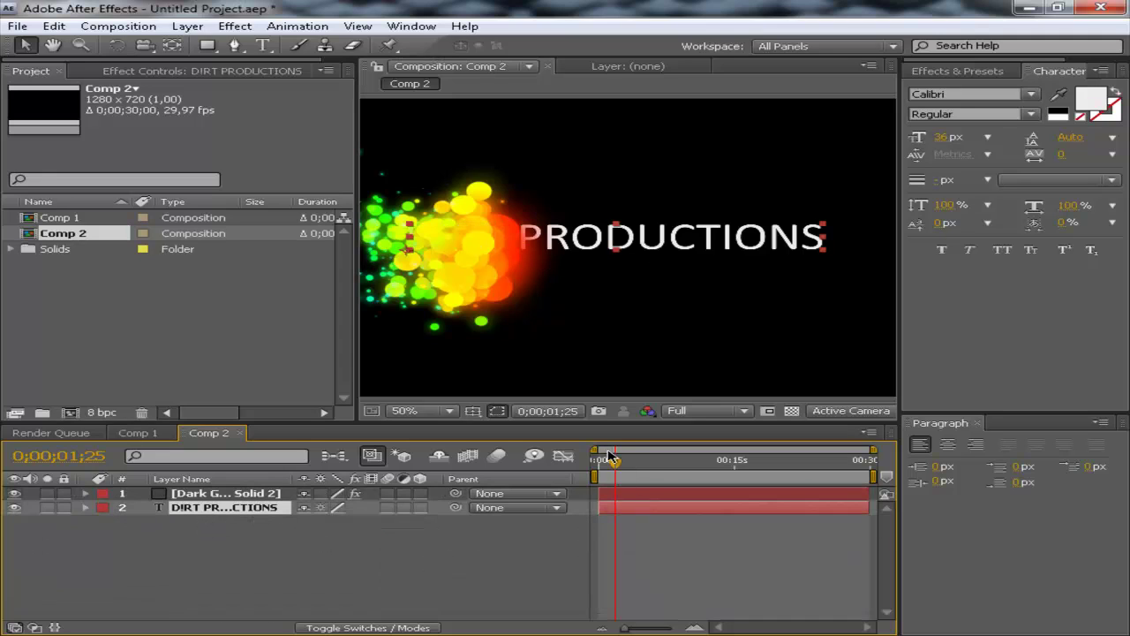
left_click_drag(609, 456, 598, 457)
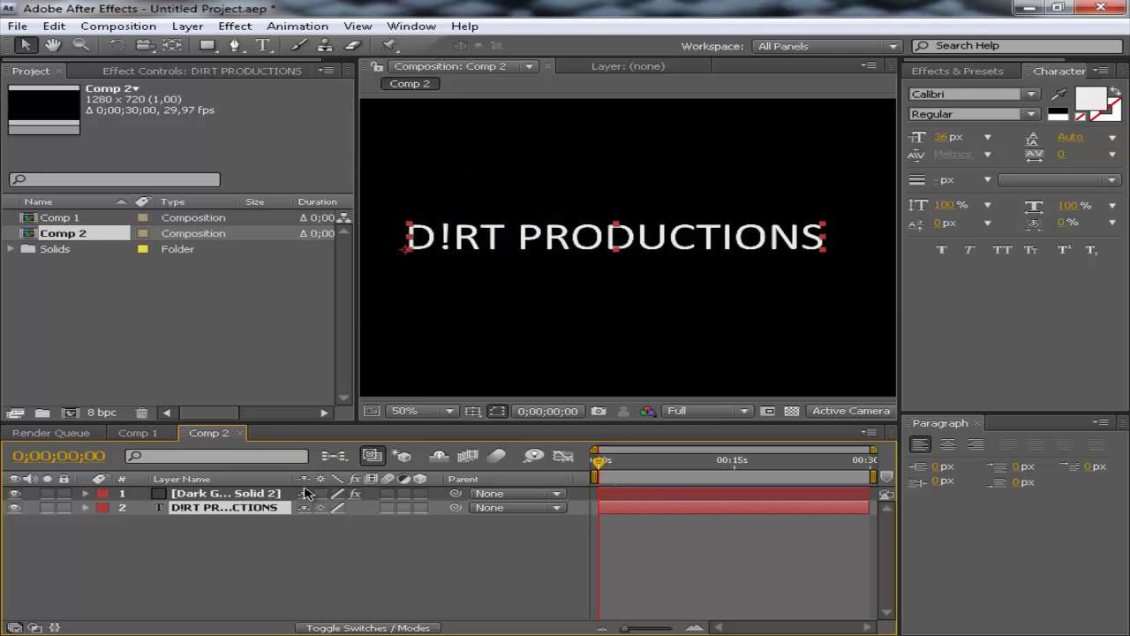
Apply Effect > Transition > Linear Wipe to the title layer.
left_click(235, 25)
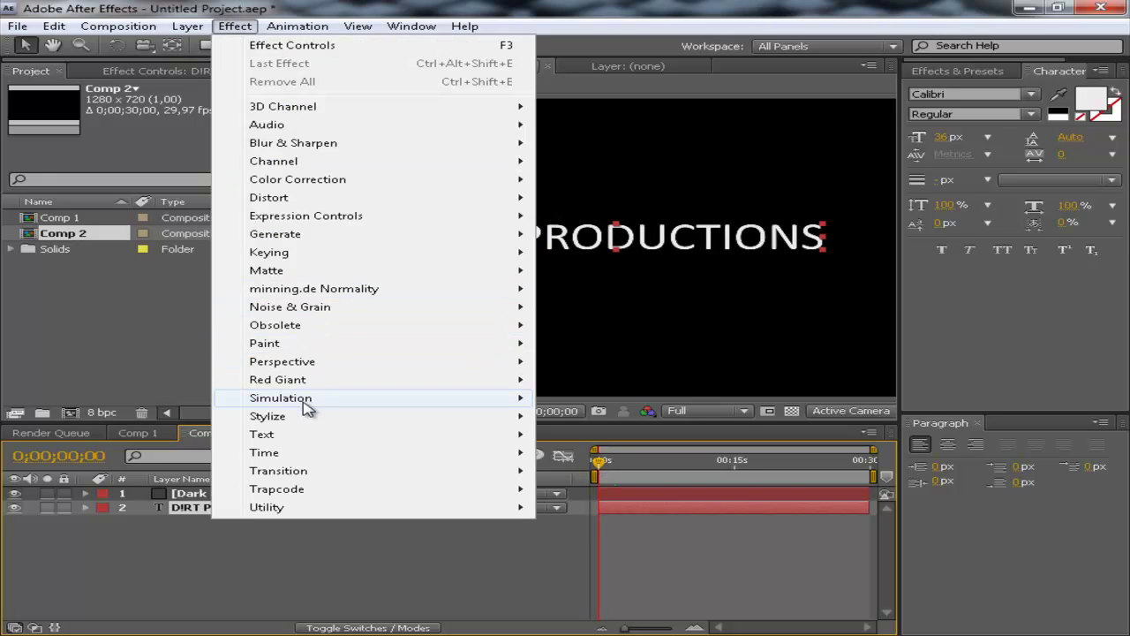
left_click(202, 529)
left_click(215, 510)
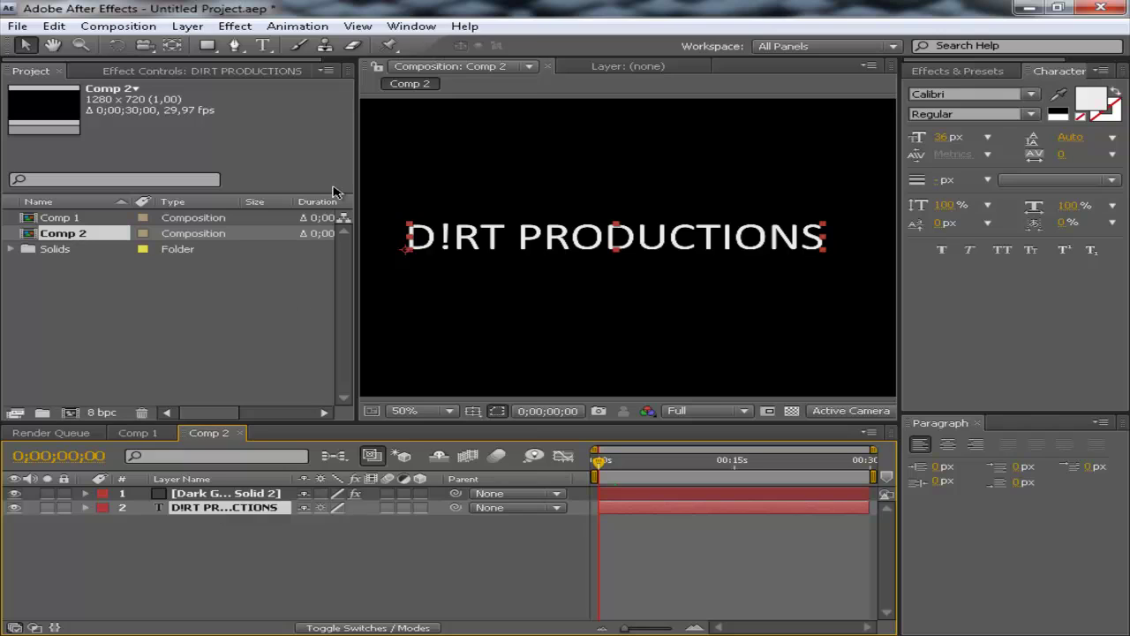
left_click(234, 27)
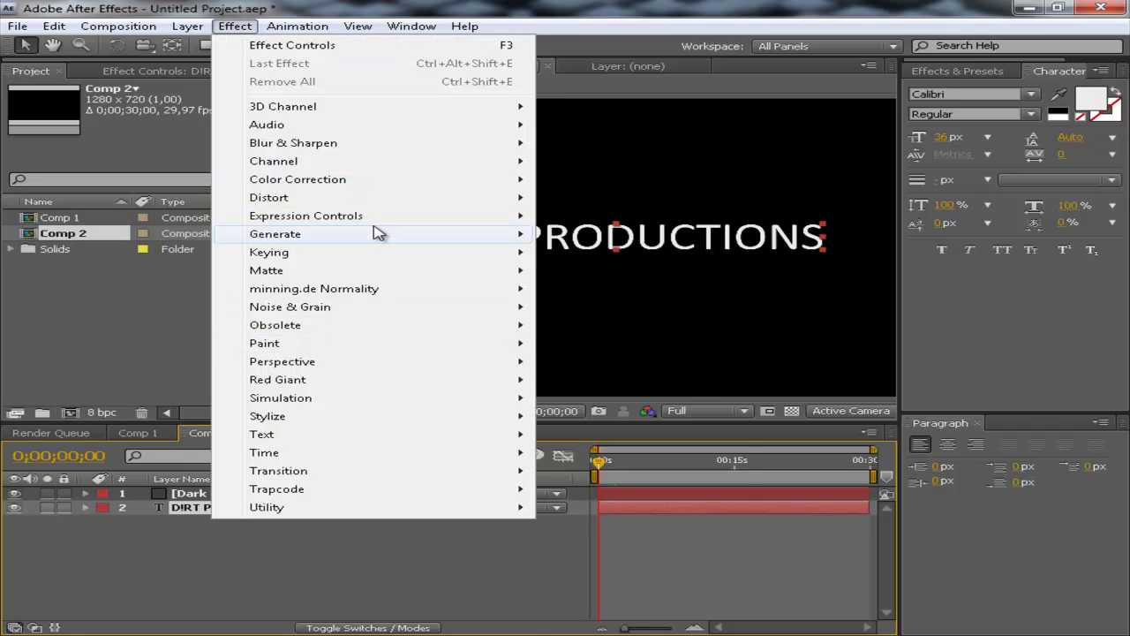
mouse_move(338, 475)
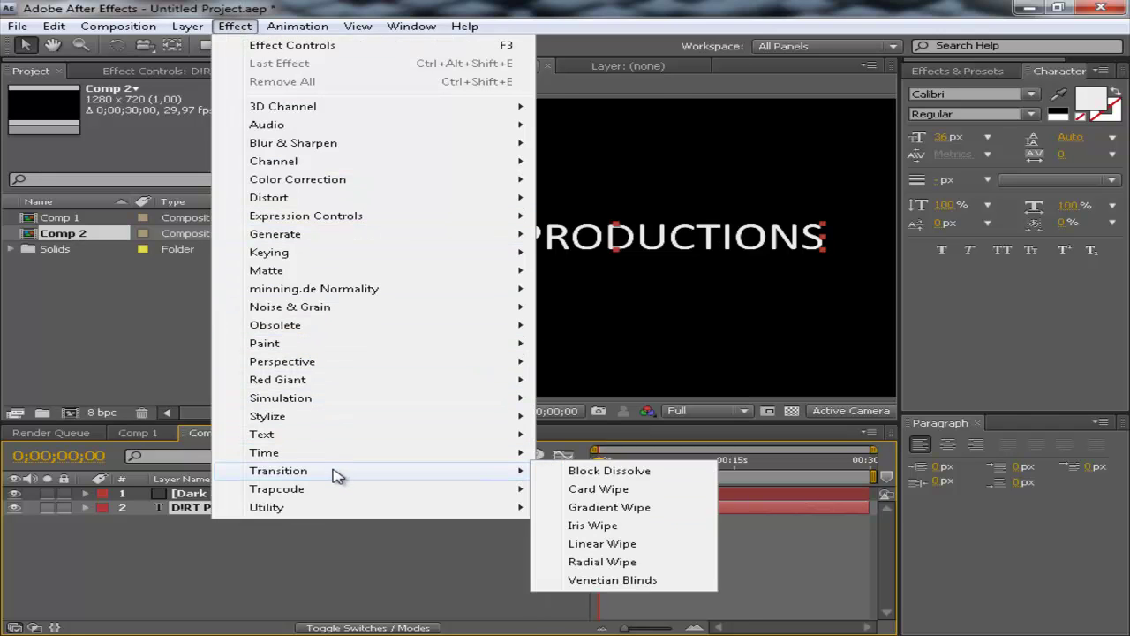
left_click(602, 545)
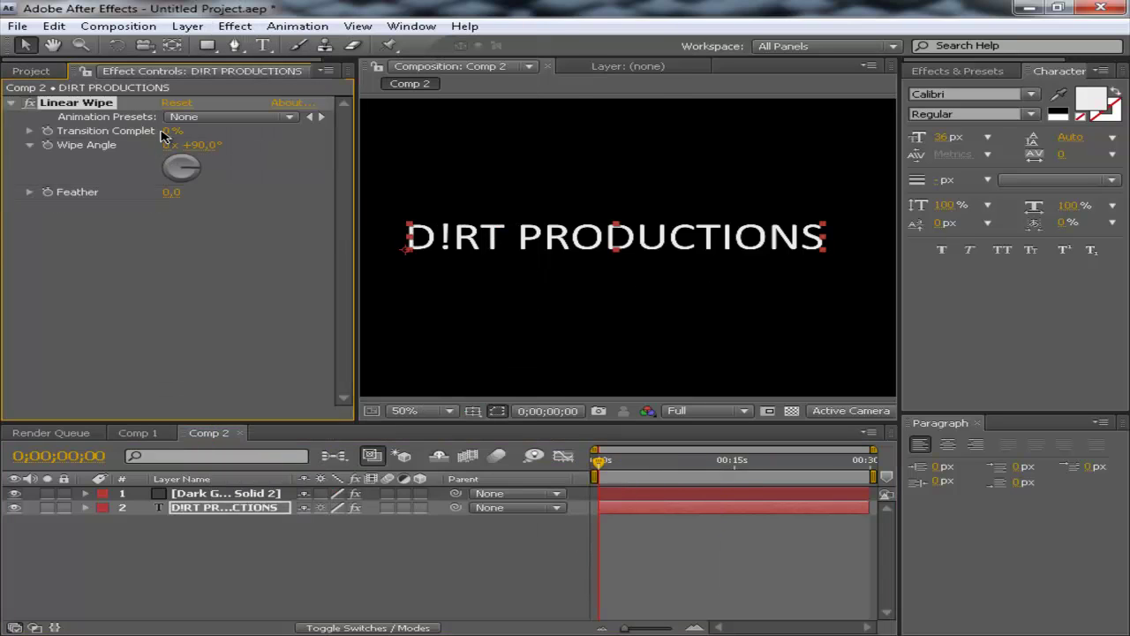
Set the Linear Wipe angle to 270° and feather to 15.
left_click_drag(168, 131, 48, 130)
left_click_drag(195, 176, 137, 174)
left_click_drag(173, 132, 508, 342)
left_click_drag(599, 461, 610, 468)
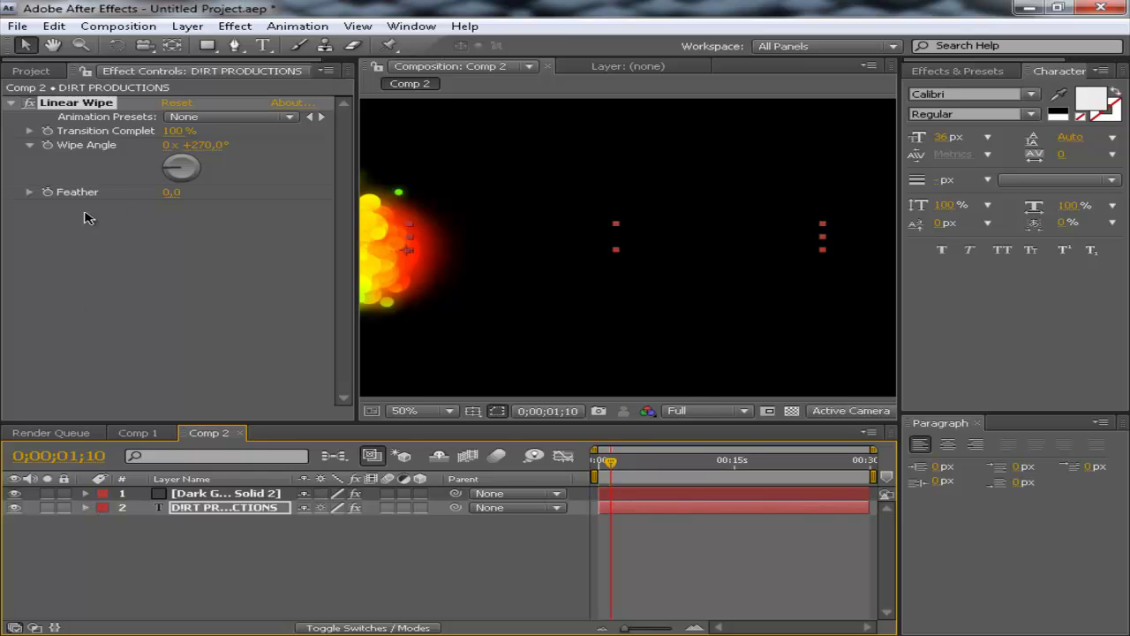
left_click_drag(188, 193, 191, 192)
Keyframe Transition Completion at 100% at 0;00;01;10 and 0% at 0;00;03;27.
left_click(46, 131)
left_click_drag(630, 477, 635, 474)
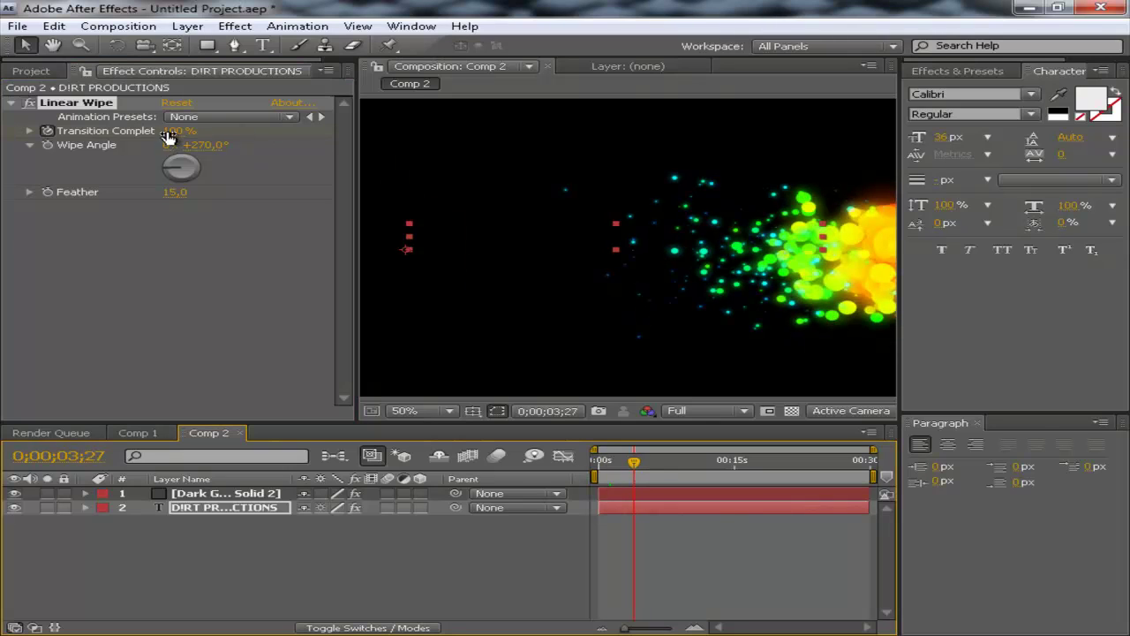
left_click_drag(175, 131, 89, 134)
scroll(601, 296, "down", 1)
left_click(616, 338)
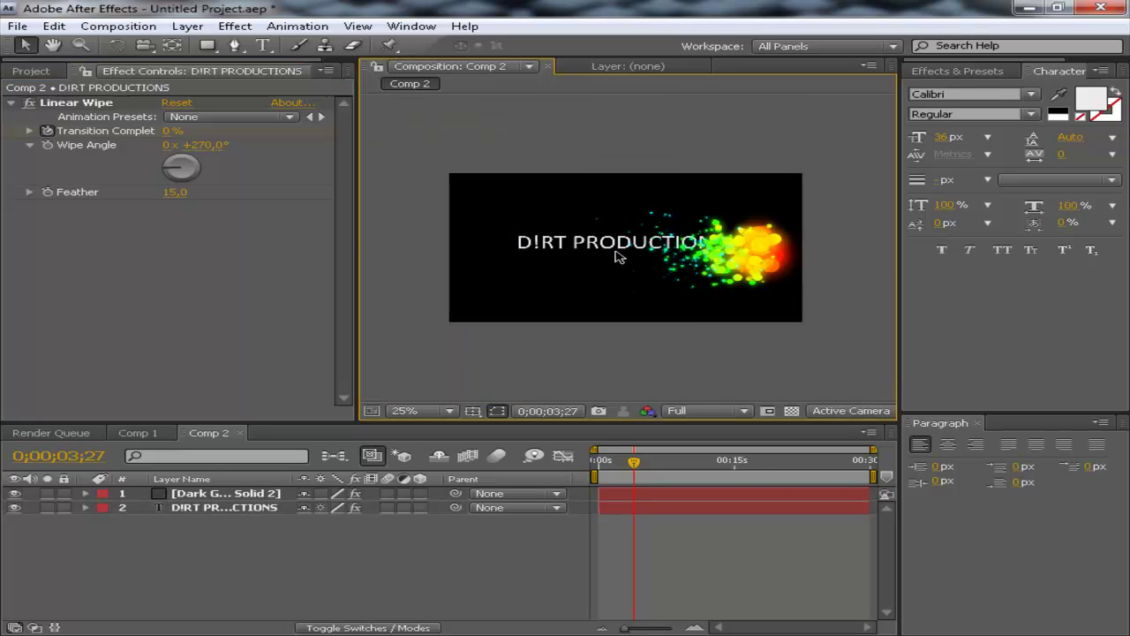
left_click_drag(633, 463, 574, 460)
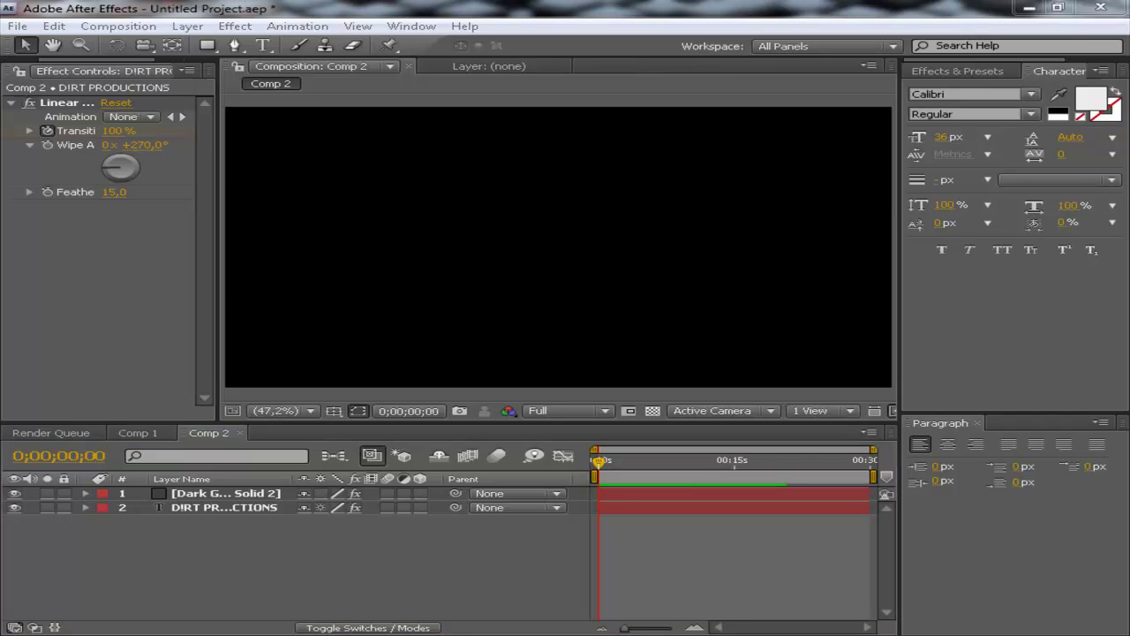
Play a preview of the title reveal, then scrub to around 0;00;10;00.
left_click(693, 545)
key("space")
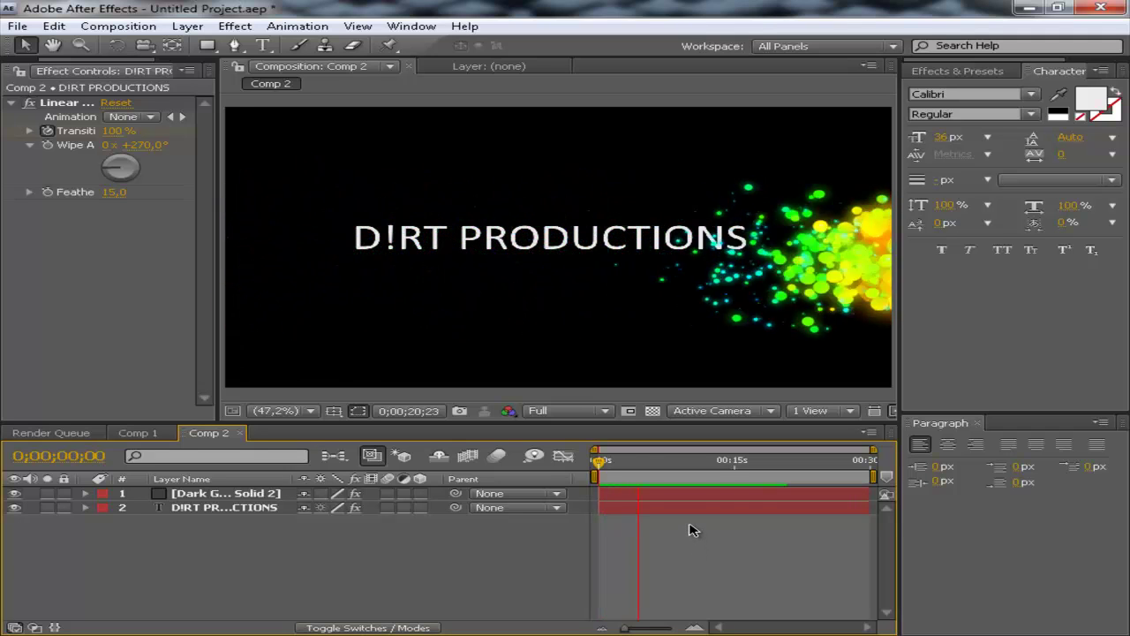
key("space")
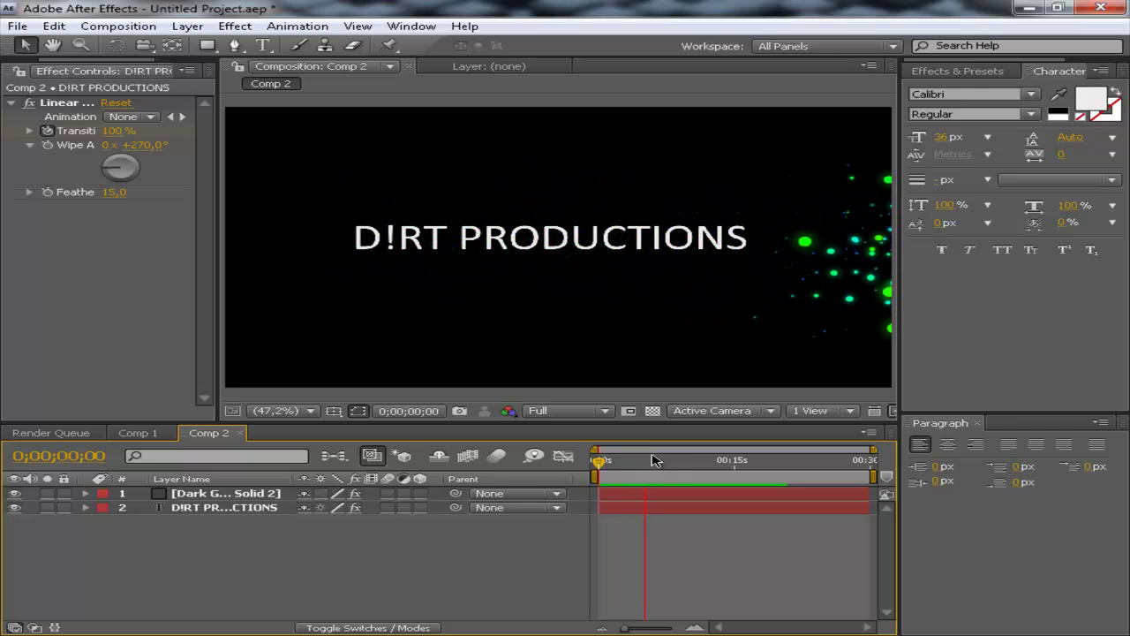
left_click(662, 462)
left_click_drag(665, 466, 689, 463)
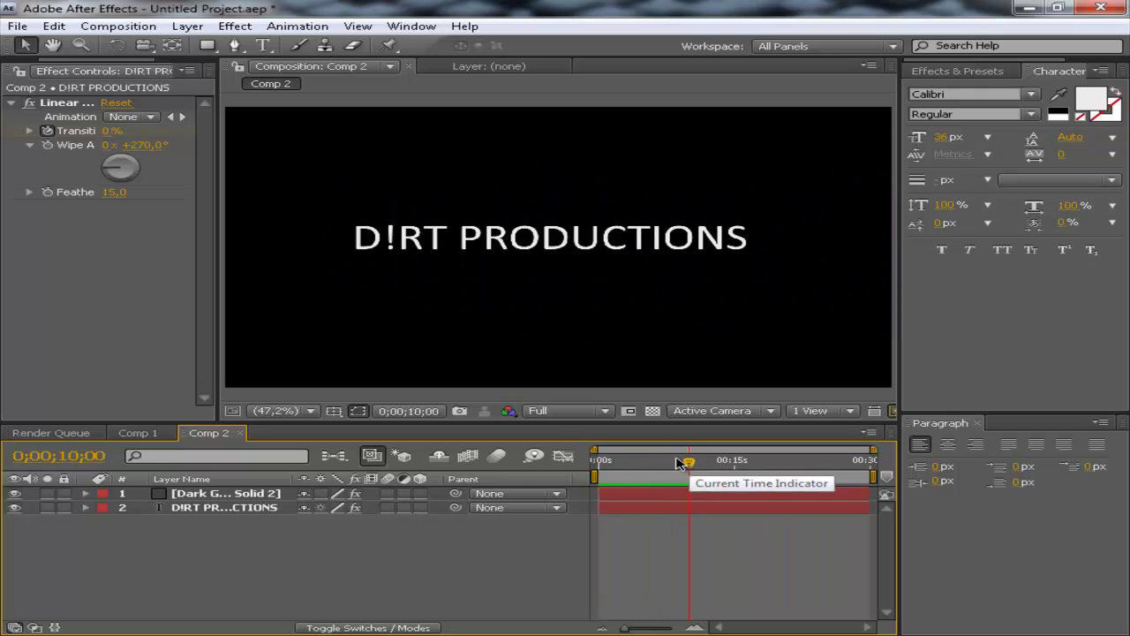
Inspect the particle and title layers, then return to the mid-reveal frame near 0;00;03;09.
left_click(236, 499)
left_click(236, 509)
left_click(302, 561)
left_click(237, 508)
left_click(232, 559)
left_click(240, 510)
left_click(284, 530)
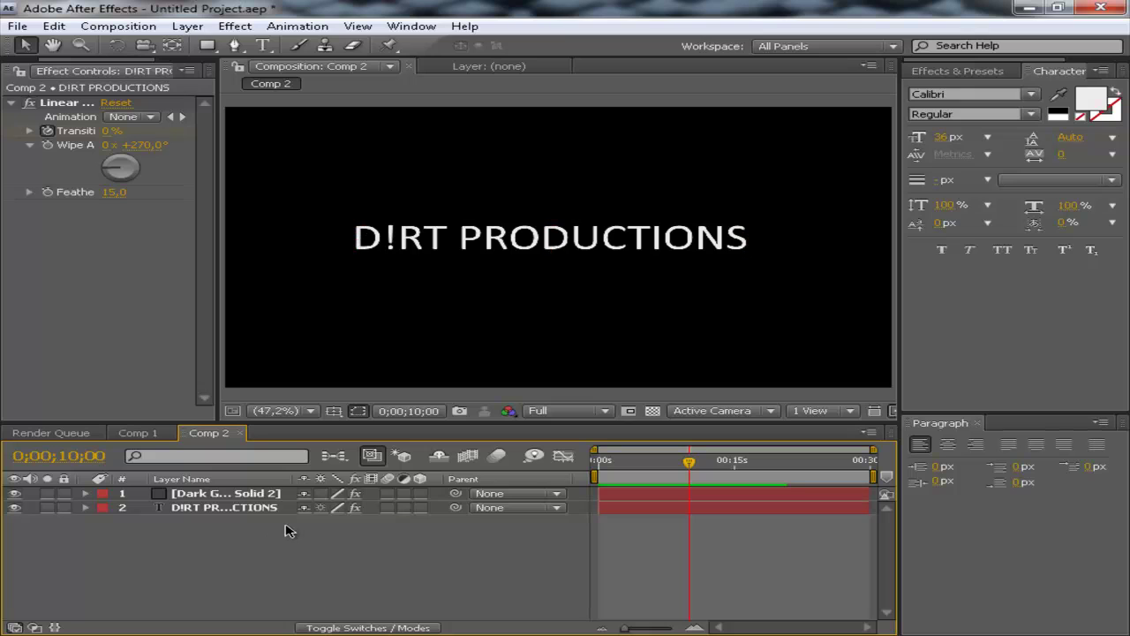
left_click_drag(673, 466, 629, 464)
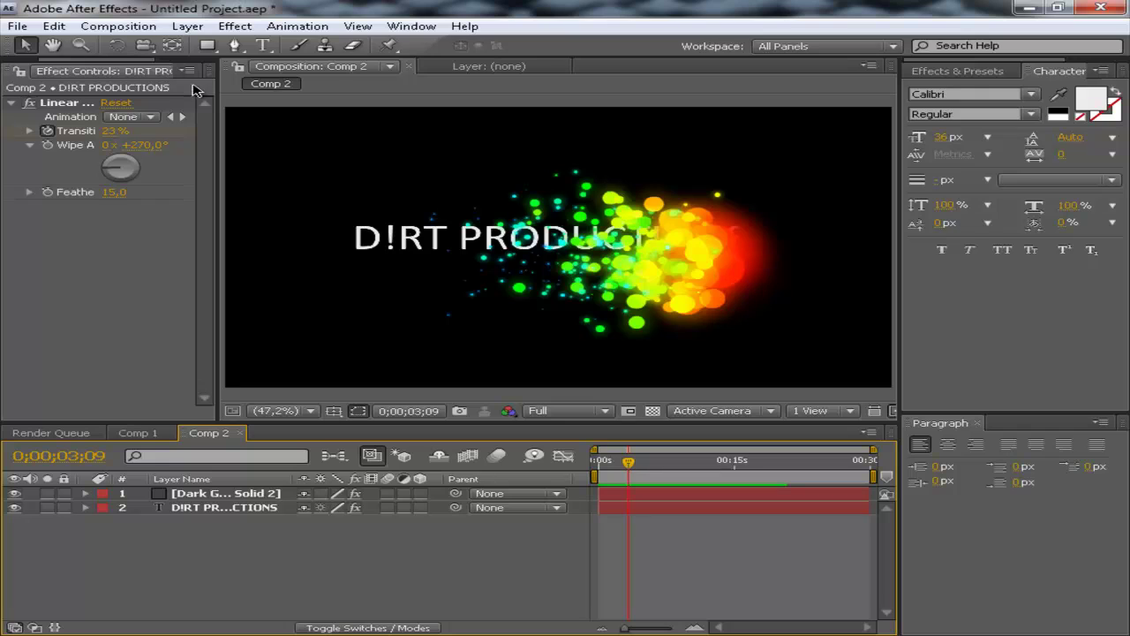
Show the Project list, clear its selection and zoom the composition view to 50%.
left_click(29, 71)
left_click(39, 291)
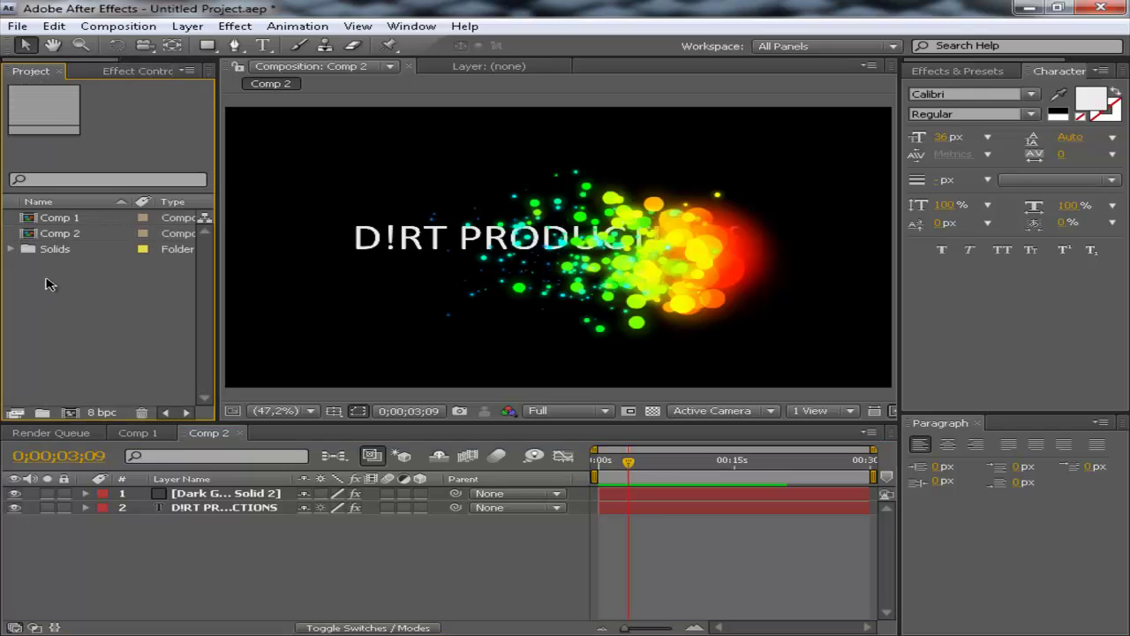
left_click(770, 432)
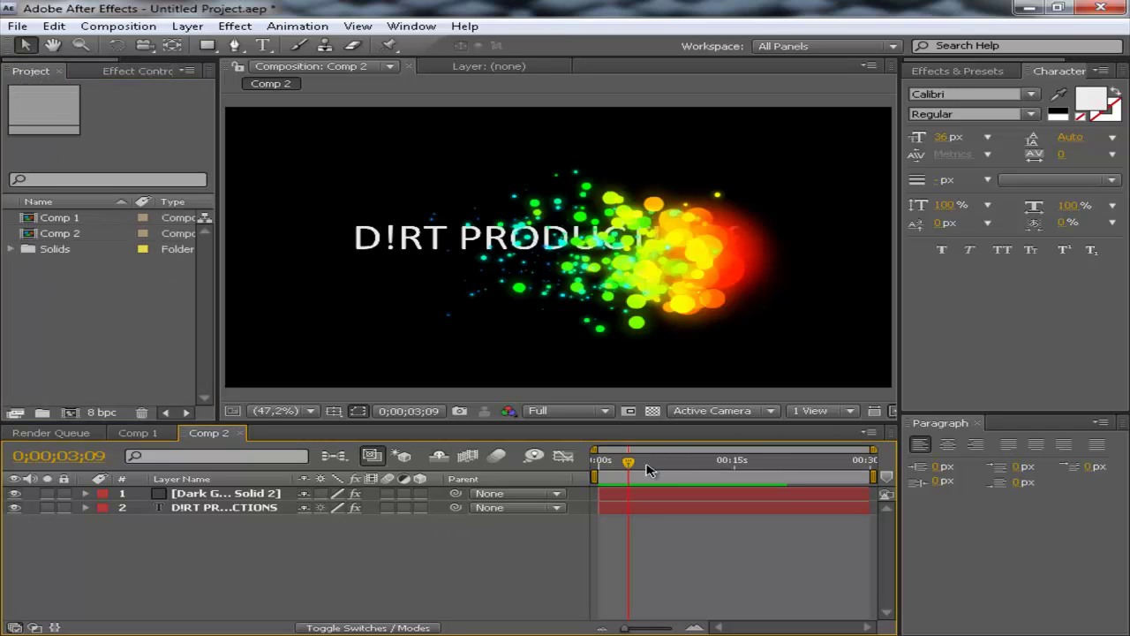
key("period")
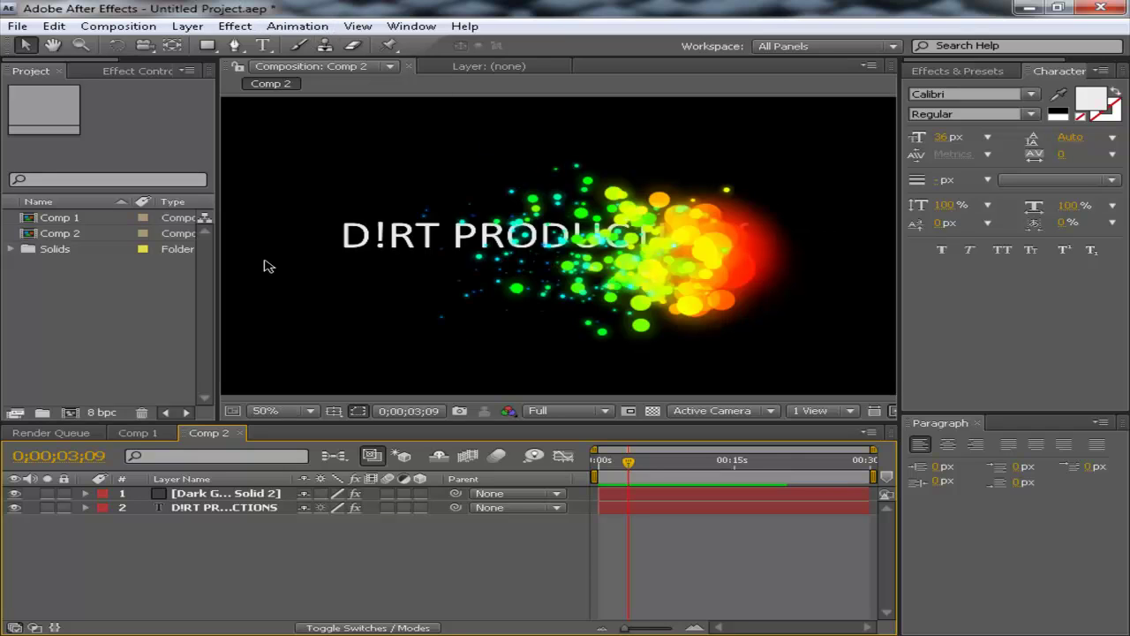
Create a new full-size solid, trying orange hues but keeping the grey colour.
key("ctrl+y")
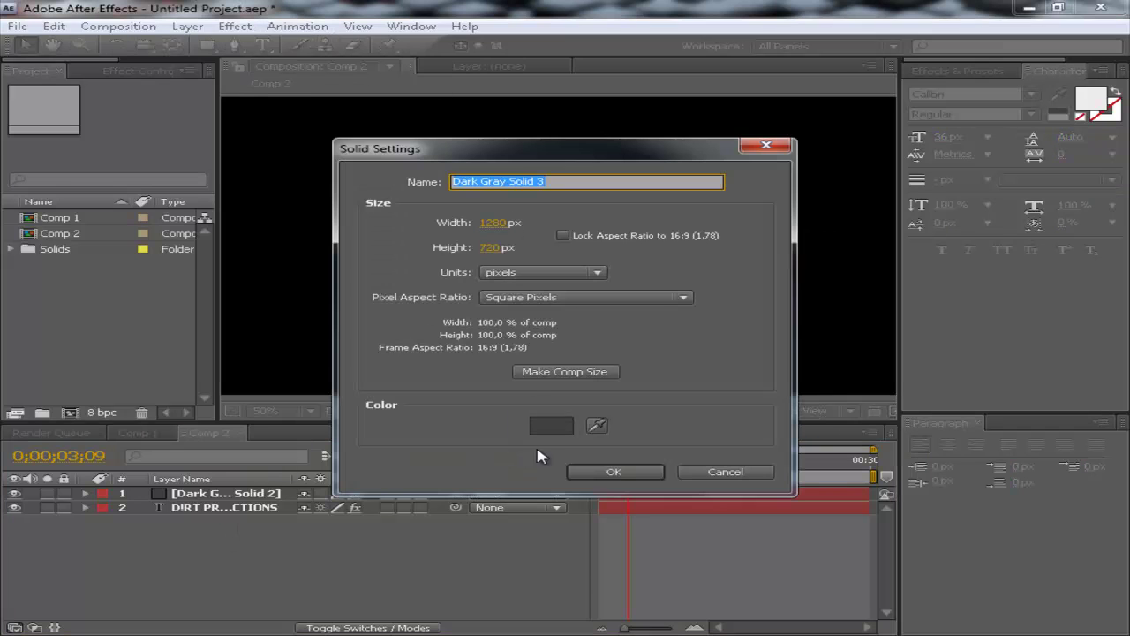
left_click(551, 425)
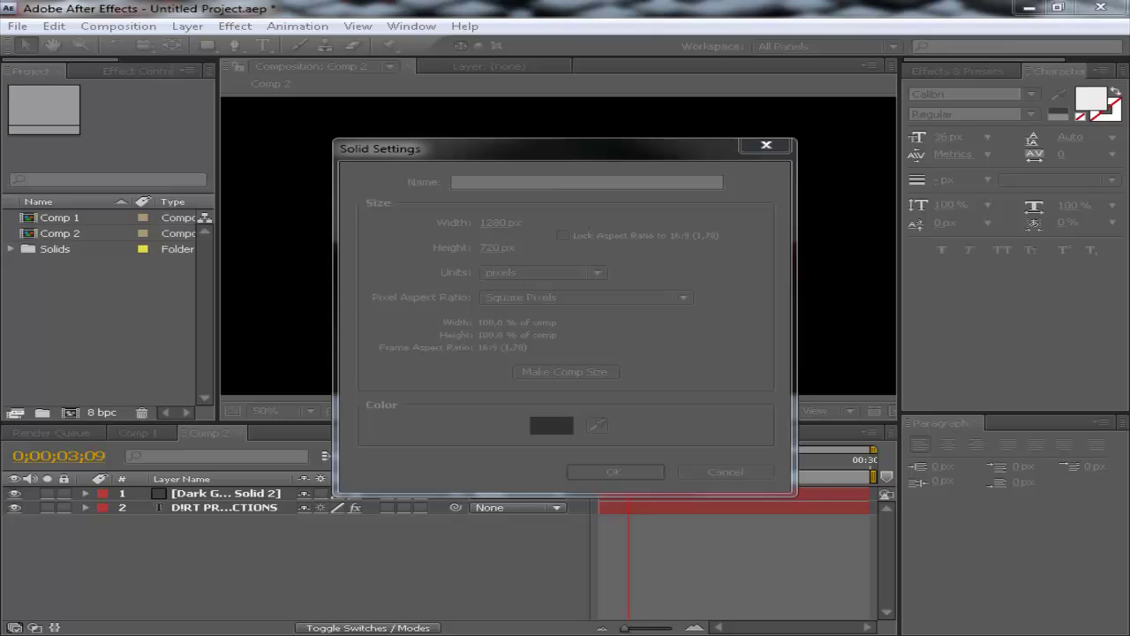
left_click(486, 510)
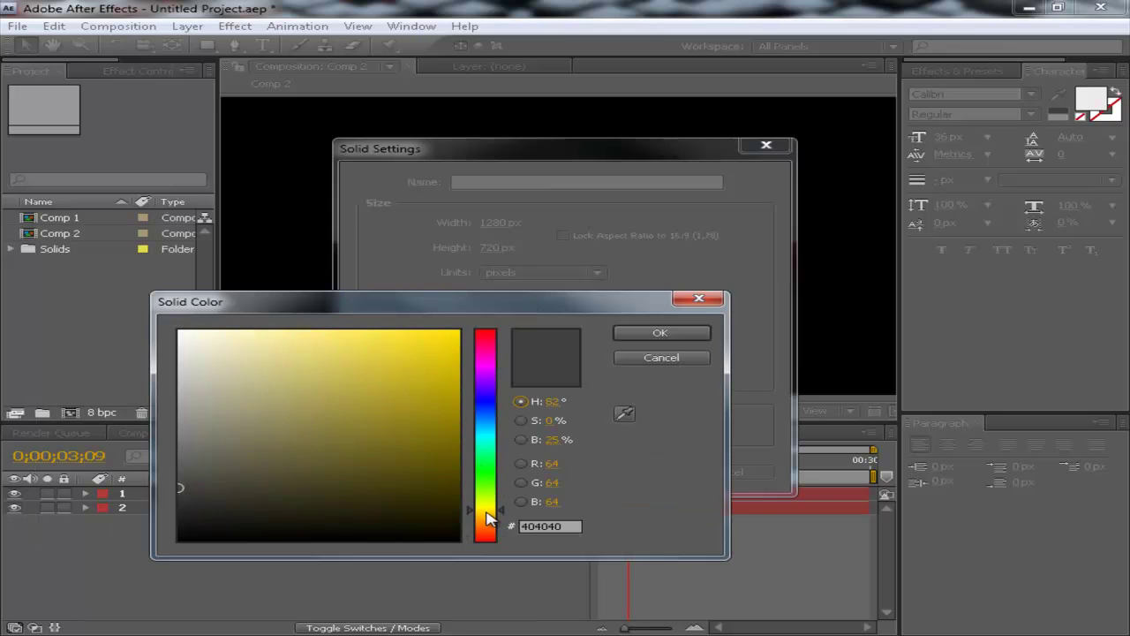
left_click(486, 521)
left_click(431, 426)
left_click(483, 516)
left_click(484, 530)
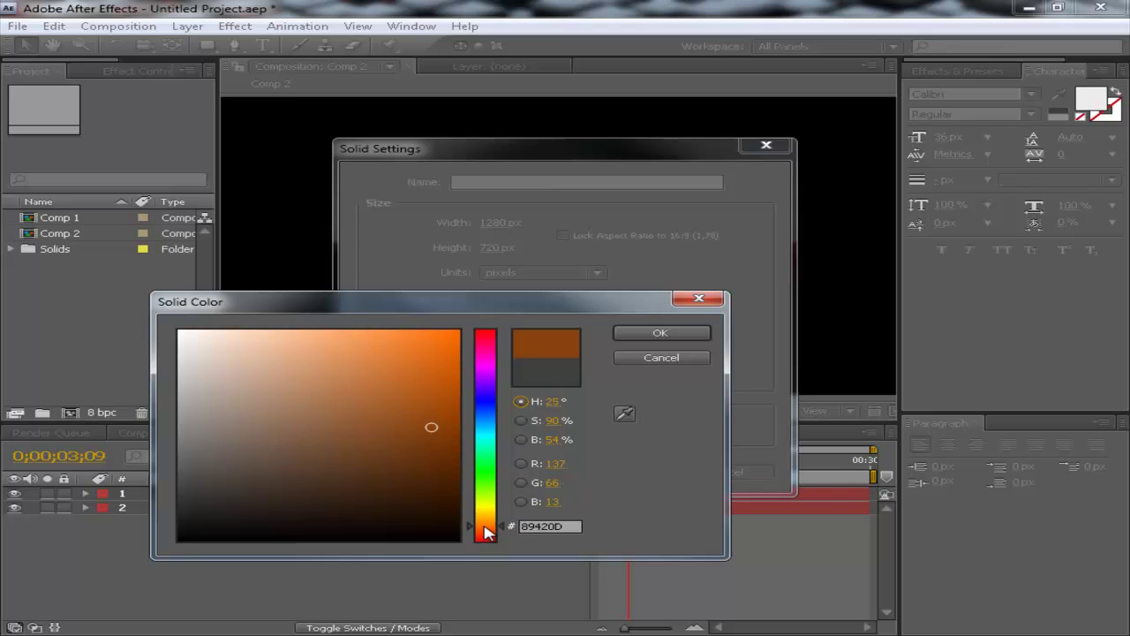
left_click(664, 358)
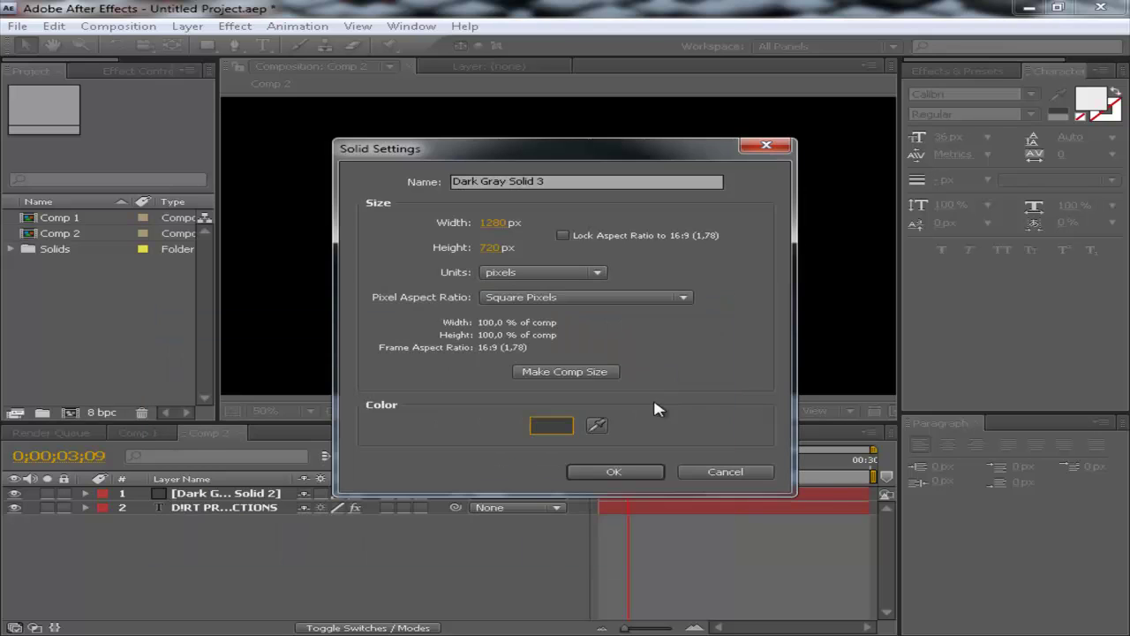
left_click(621, 474)
Apply the Generate > Ramp effect to the new solid.
left_click(187, 26)
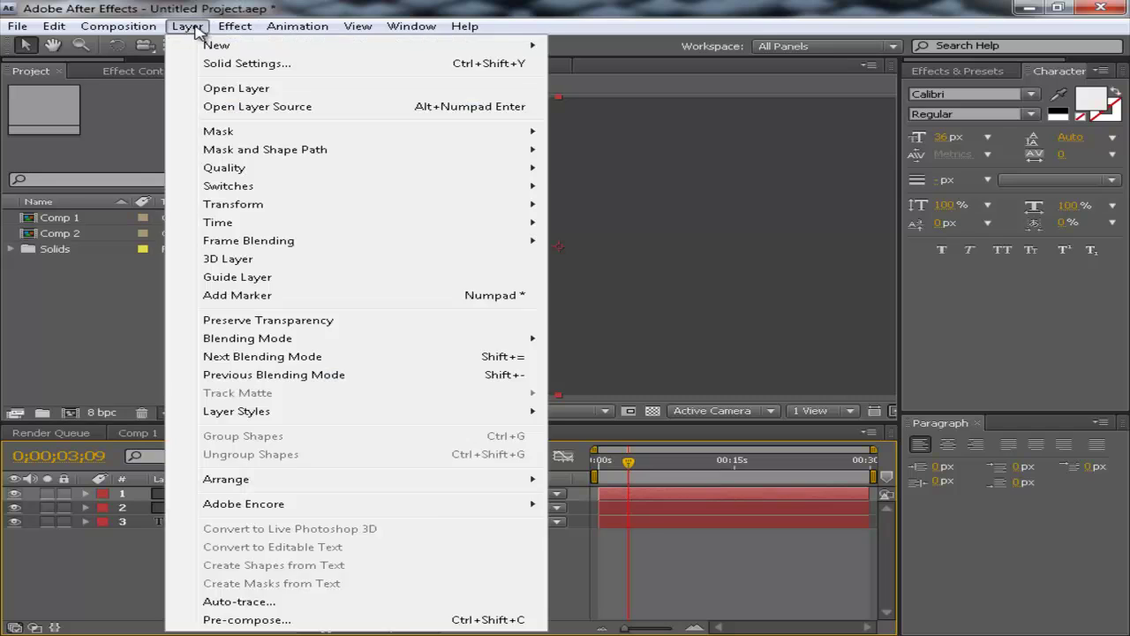
mouse_move(235, 26)
mouse_move(316, 237)
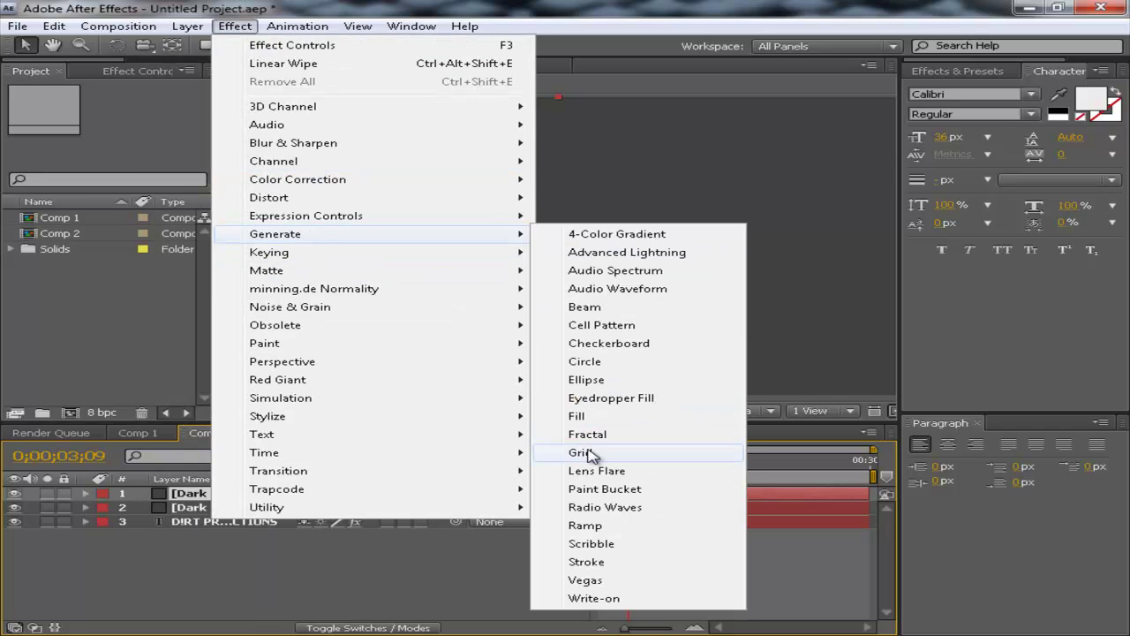
left_click(627, 530)
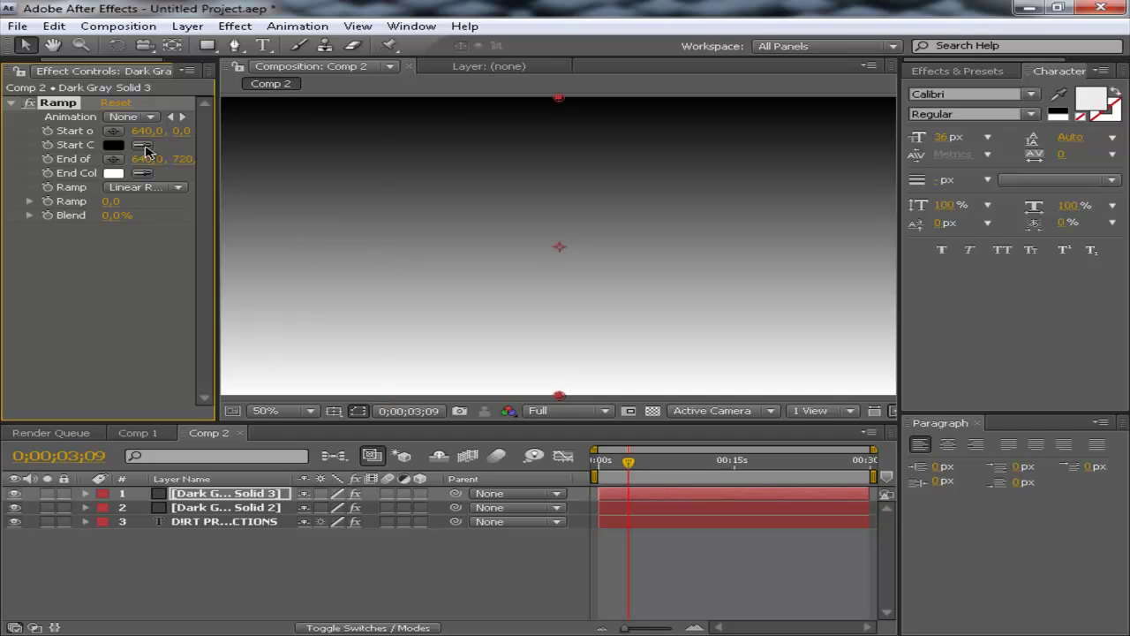
Hide and reshow the gradient solid to check the layers beneath it.
scroll(359, 205, "down", 1)
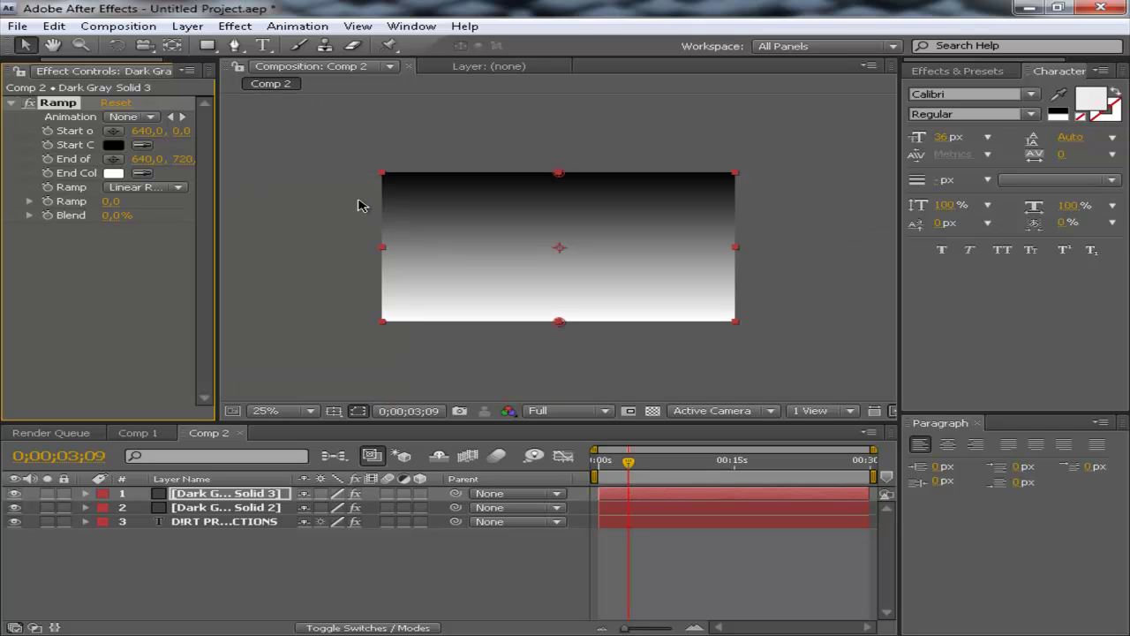
left_click(14, 493)
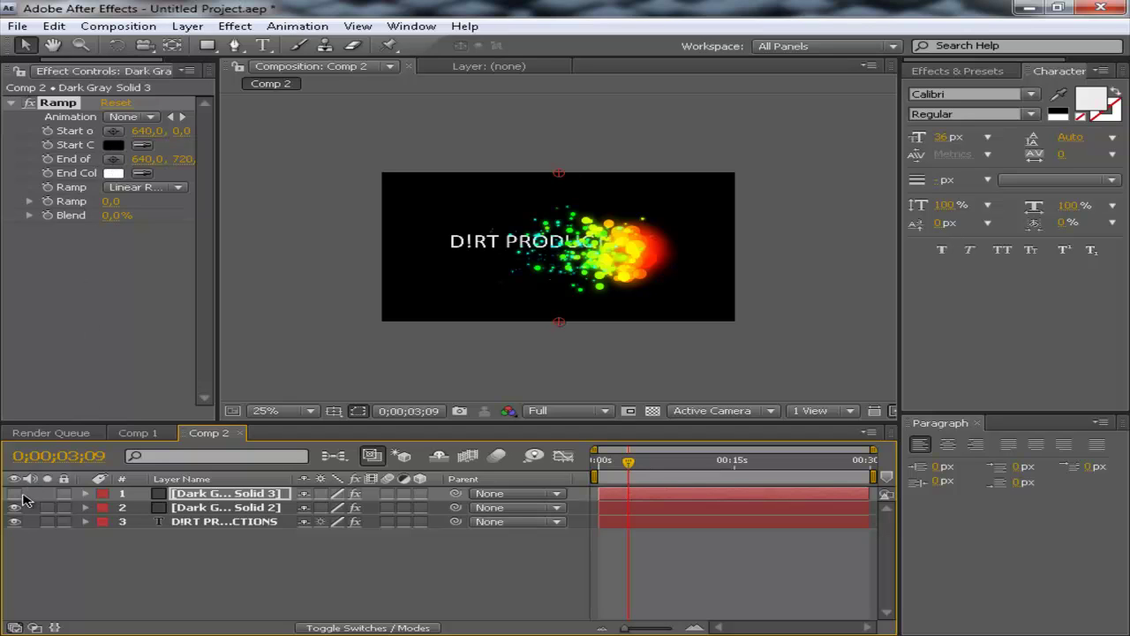
left_click(14, 492)
Set the Ramp Start Color to bright blue (0011F3) and End Color to dark red (BE0400).
left_click(113, 145)
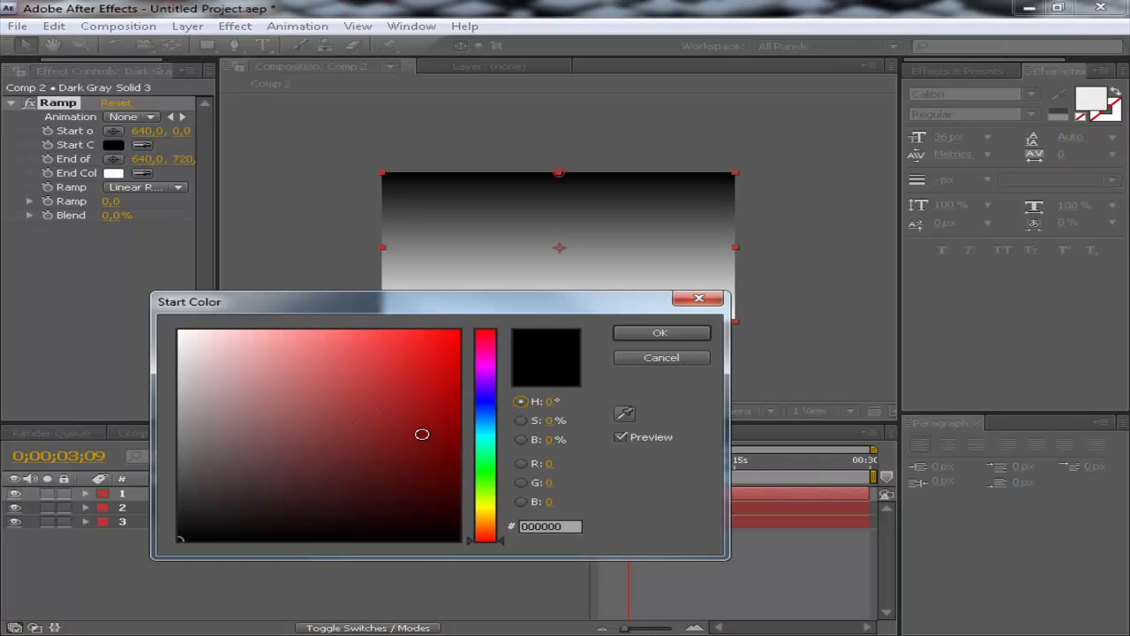
left_click(485, 402)
left_click_drag(384, 391, 456, 339)
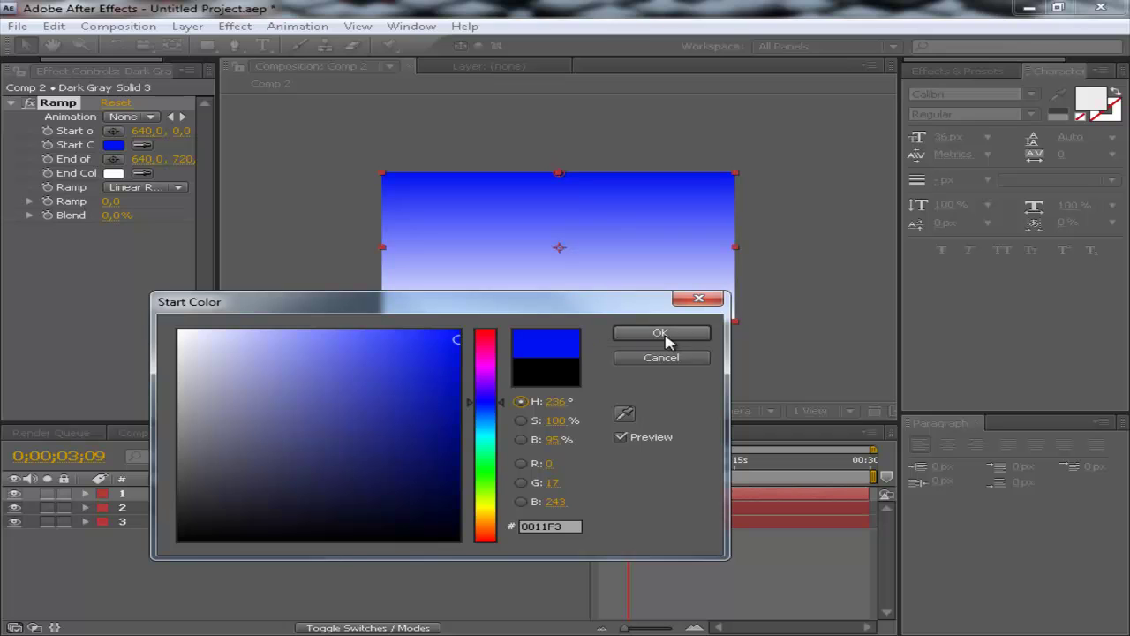
left_click(662, 333)
left_click(113, 173)
left_click(441, 497)
left_click_drag(442, 497, 456, 406)
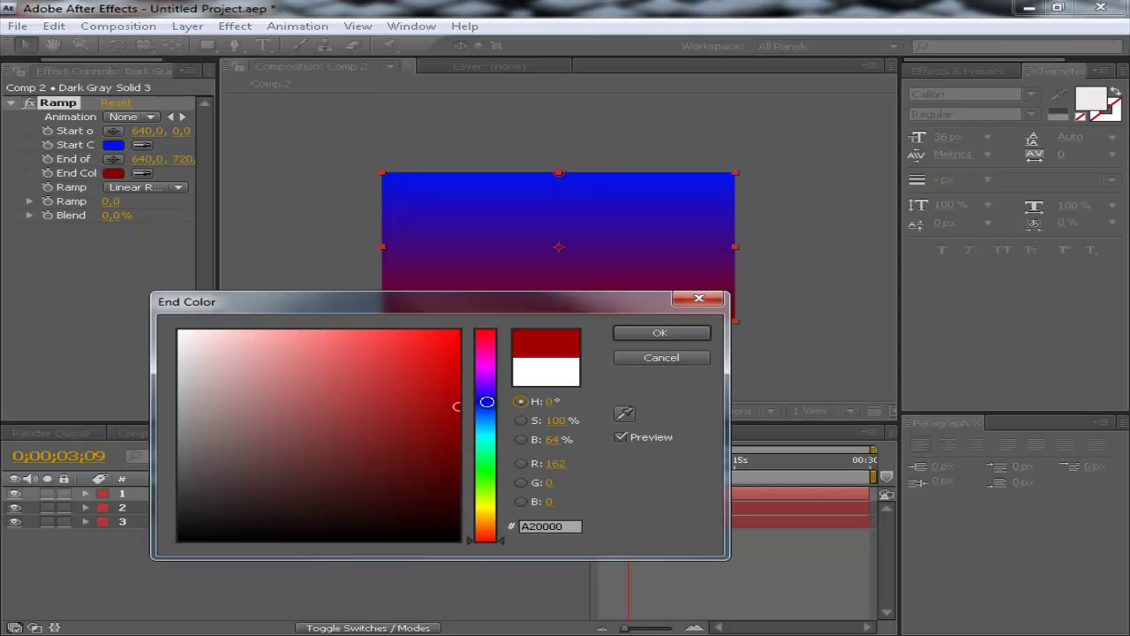
left_click_drag(480, 516, 495, 545)
left_click(657, 332)
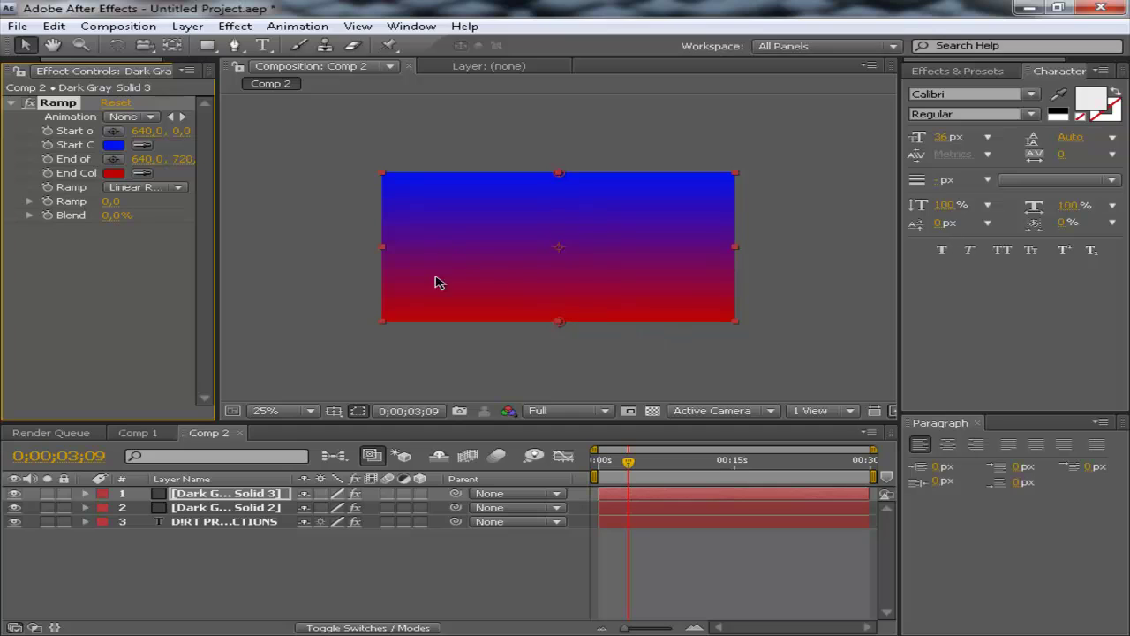
Reselect the gradient solid and toggle the Ramp effect off and on to compare.
left_click(568, 327)
left_click(581, 264)
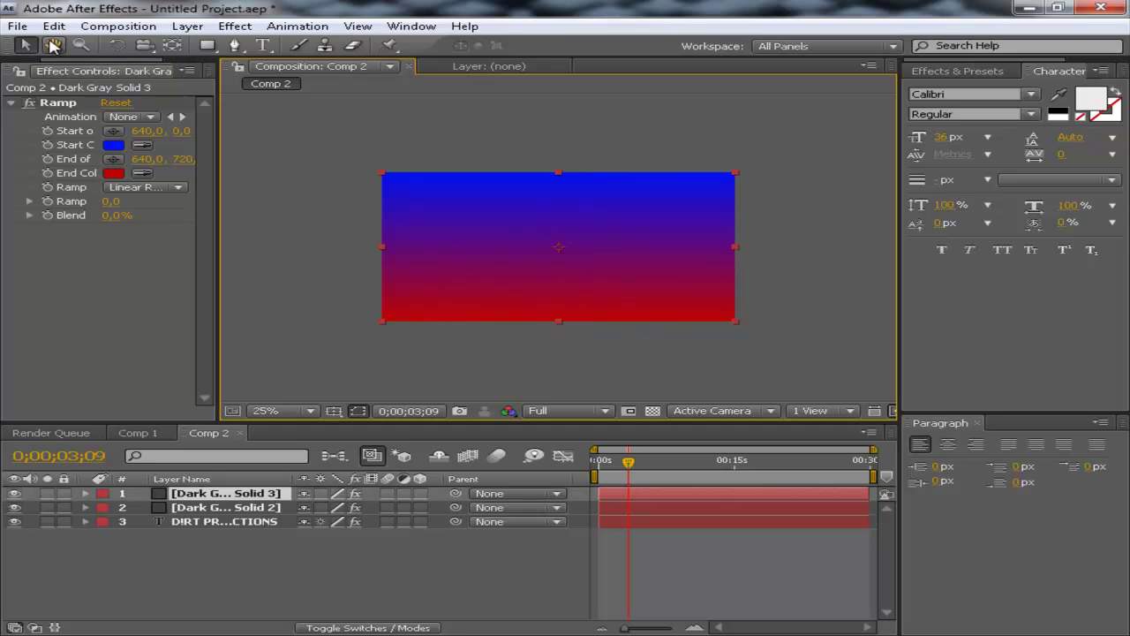
left_click(30, 103)
left_click(29, 102)
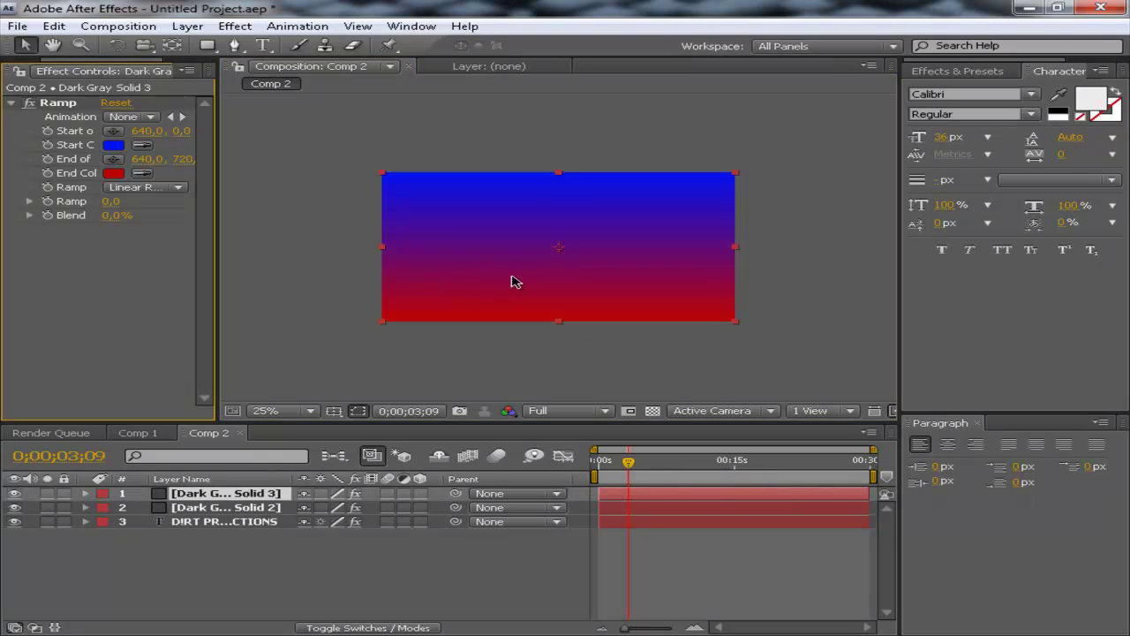
Add a full-layer ellipse mask to the gradient solid with the Ellipse Tool.
left_click_drag(208, 45, 255, 81)
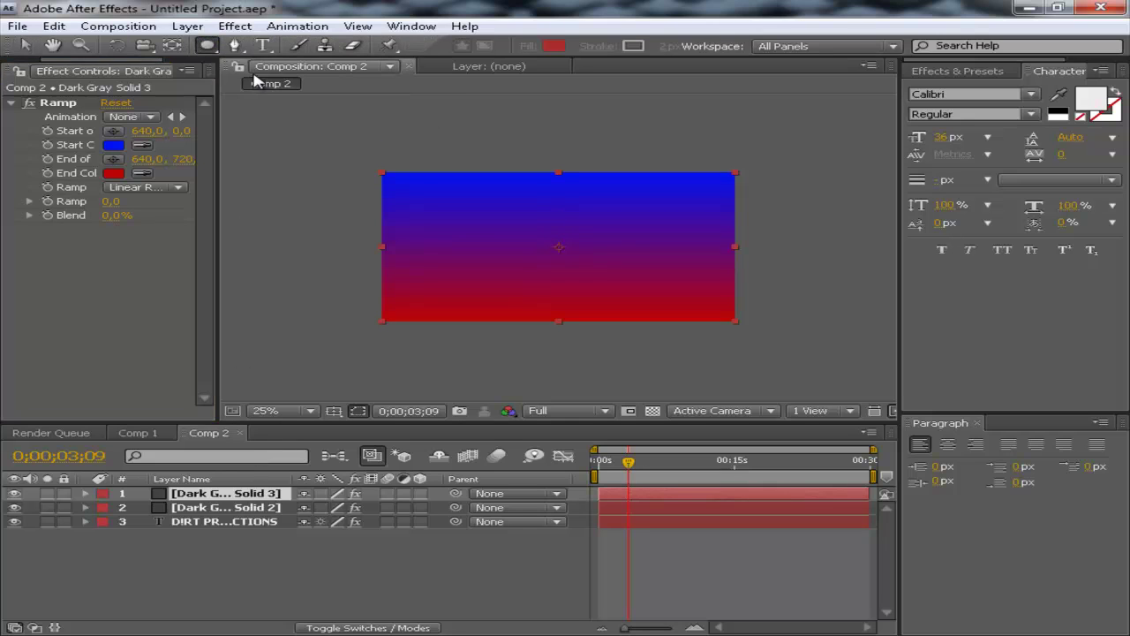
double_click(207, 46)
key("v")
key("period")
key("comma")
key("period")
Pull the mask's top and bottom points inward to flatten the ellipse.
left_click(556, 97)
key("comma")
key("period")
left_click_drag(556, 95, 591, 176)
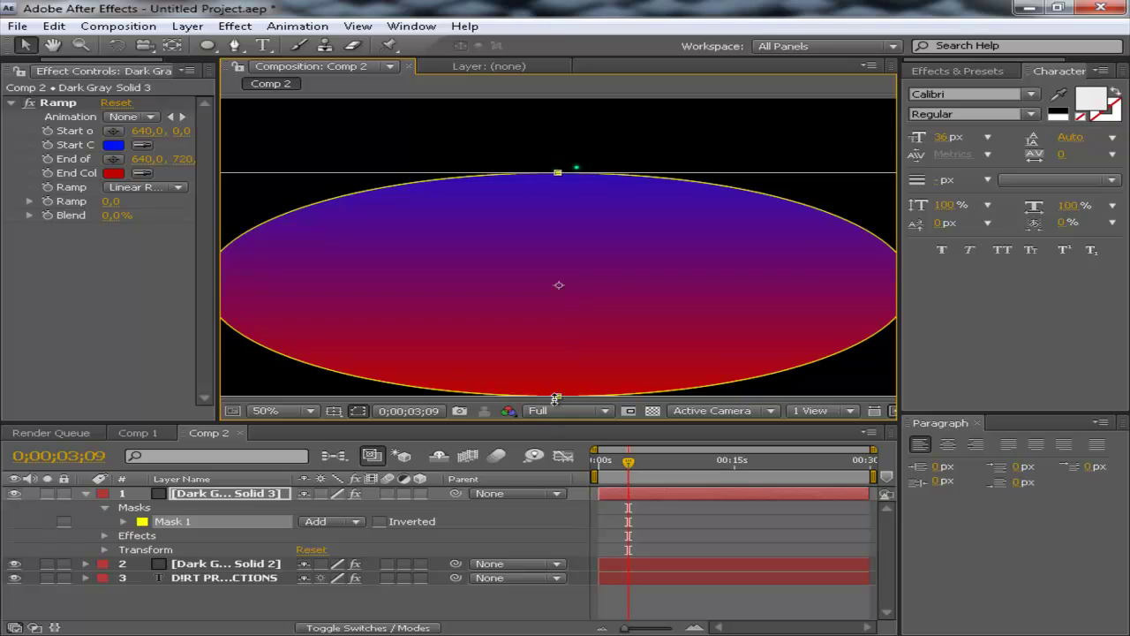
left_click_drag(557, 394, 608, 302)
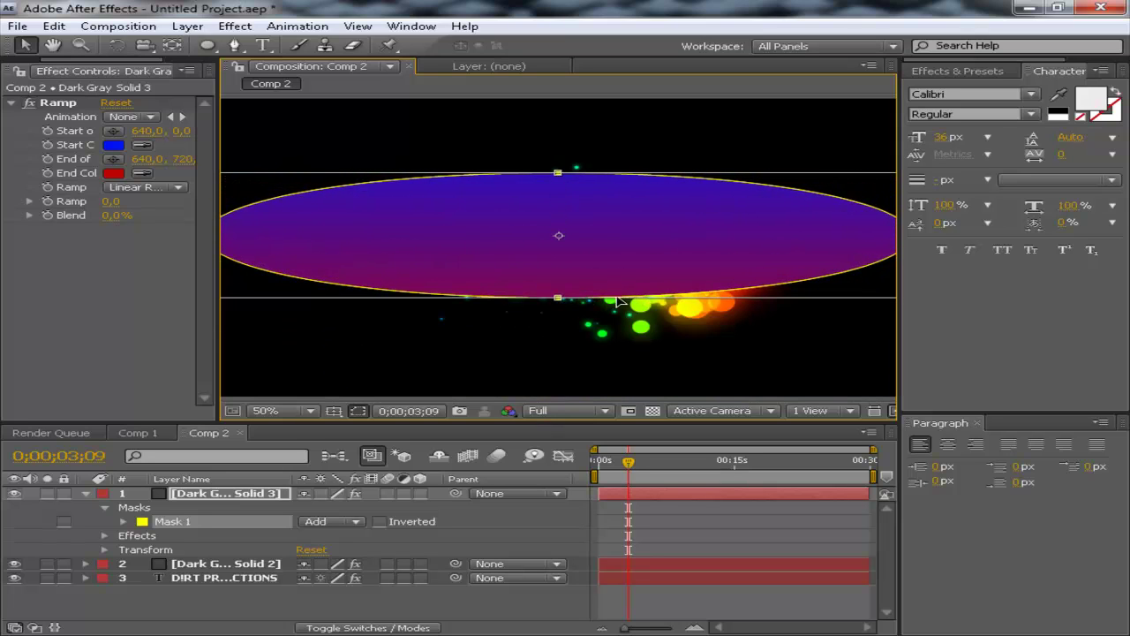
key("period")
key("comma")
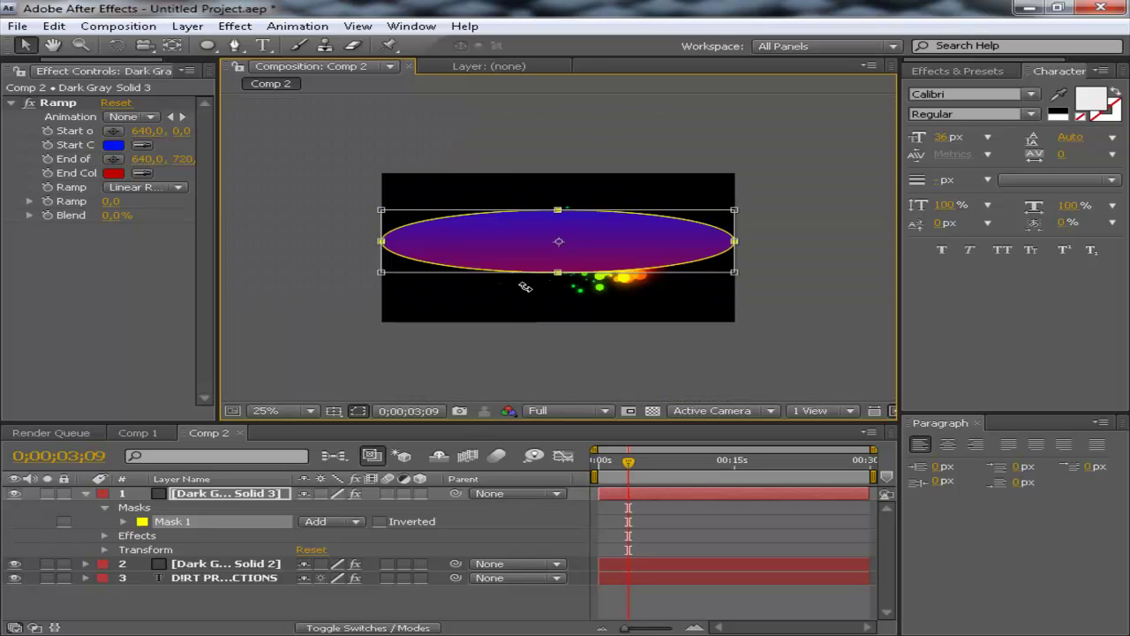
Set Mask Feather to 212 px and zoom out to view the whole frame.
key("f")
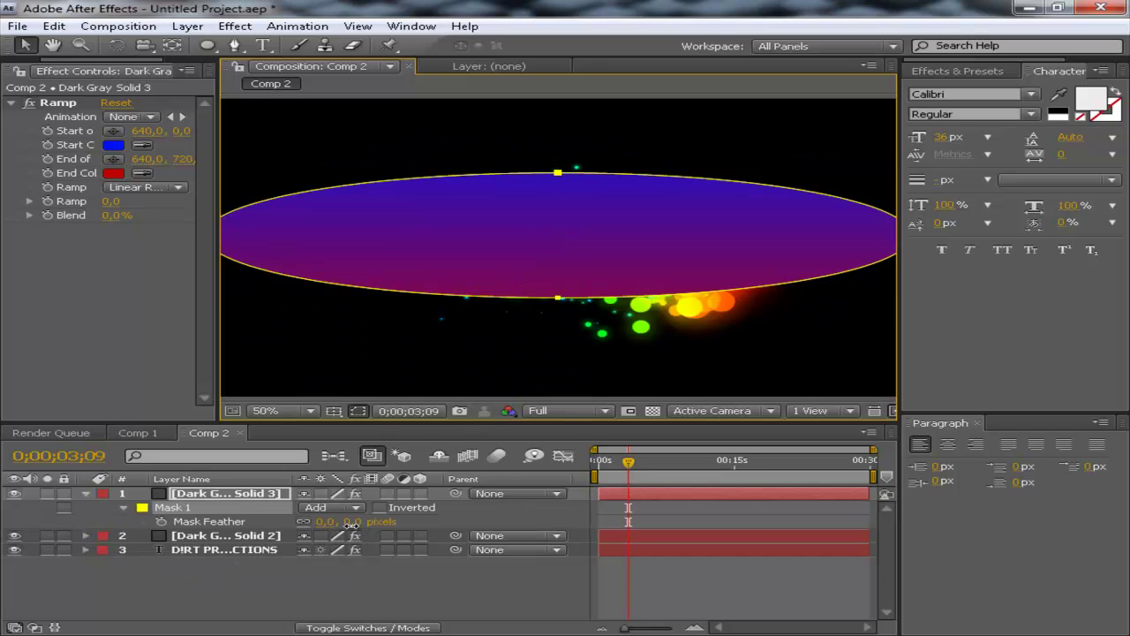
left_click_drag(357, 521, 497, 521)
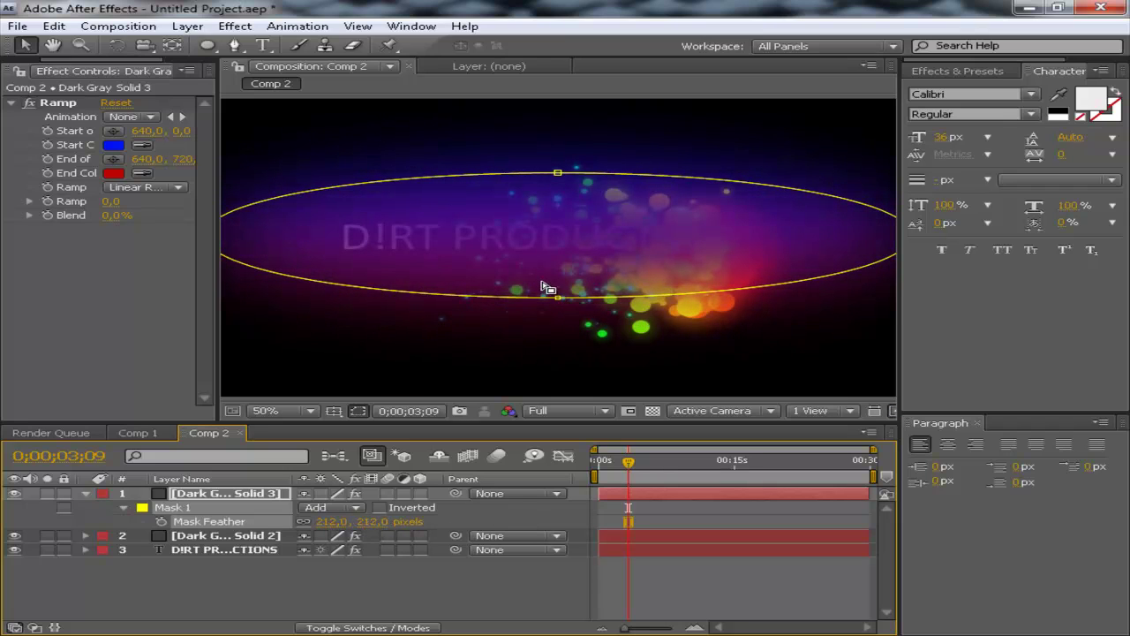
key("comma")
key("period")
key("comma")
Move the gradient solid to the bottom of the layer stack and show source names.
left_click_drag(219, 499, 228, 565)
left_click(765, 300)
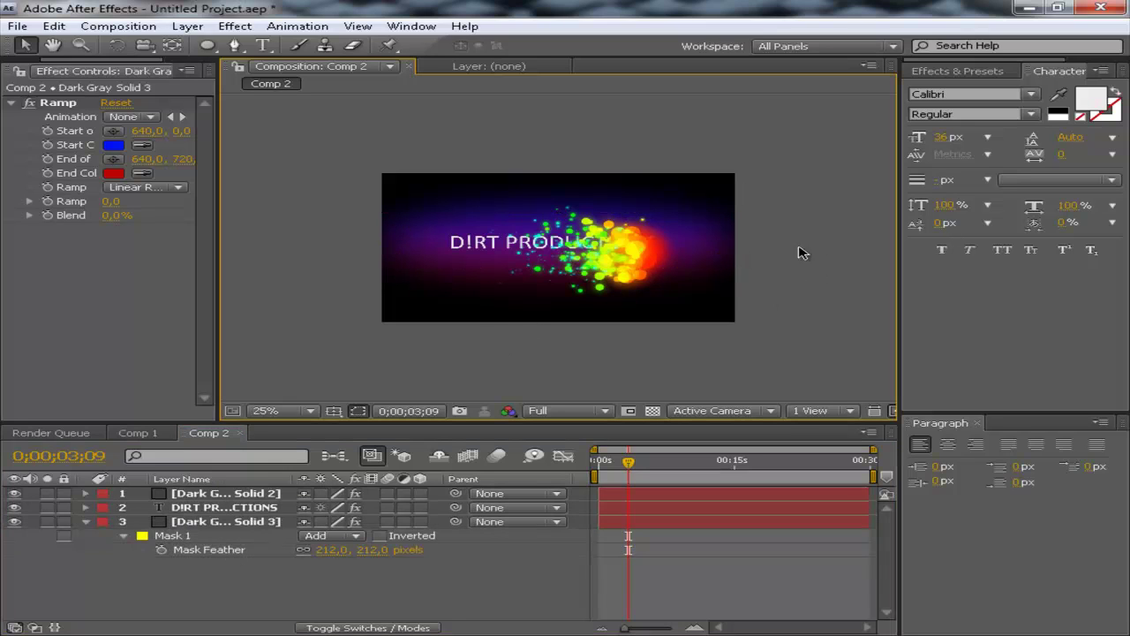
left_click(210, 479)
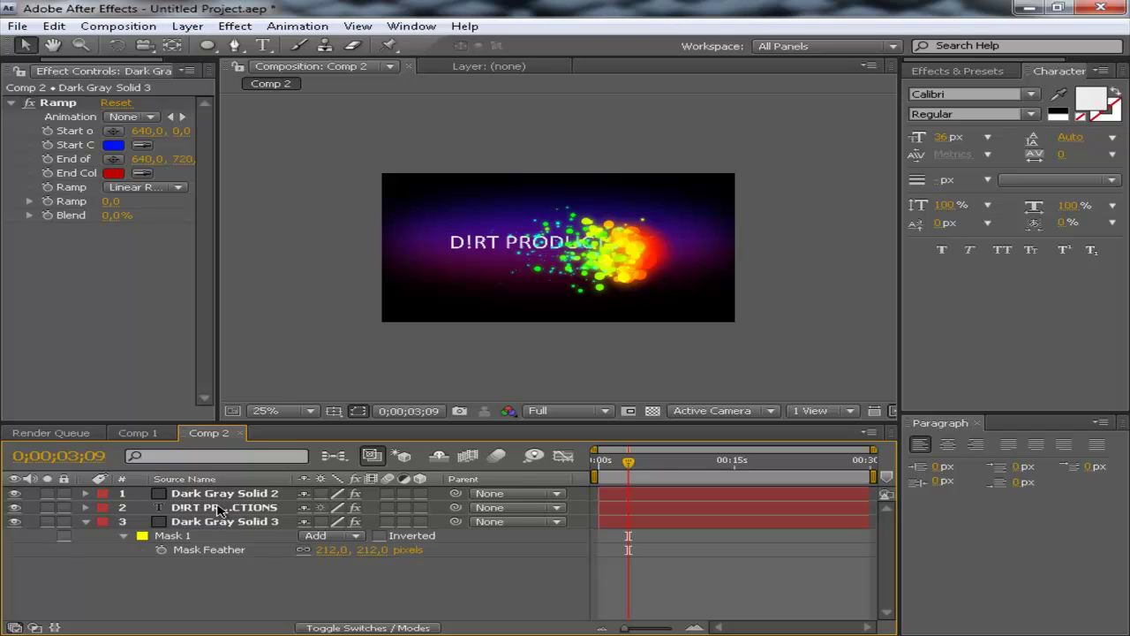
left_click(225, 494)
left_click(226, 522)
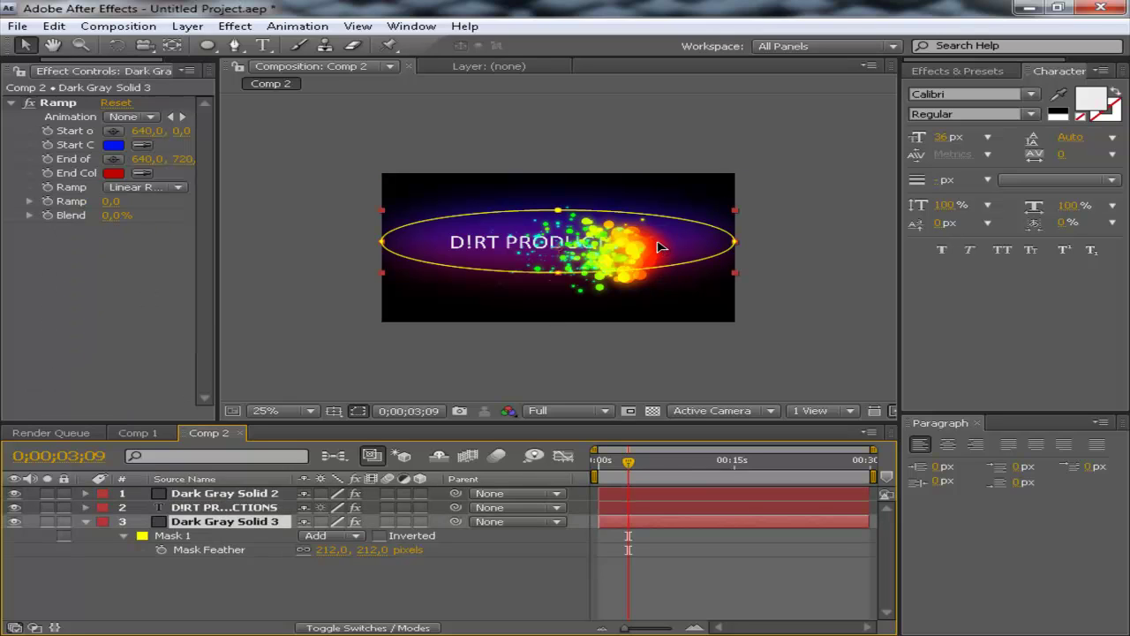
Nudge the background down, the particles up-right, and the title slightly down.
left_click_drag(661, 247, 661, 253)
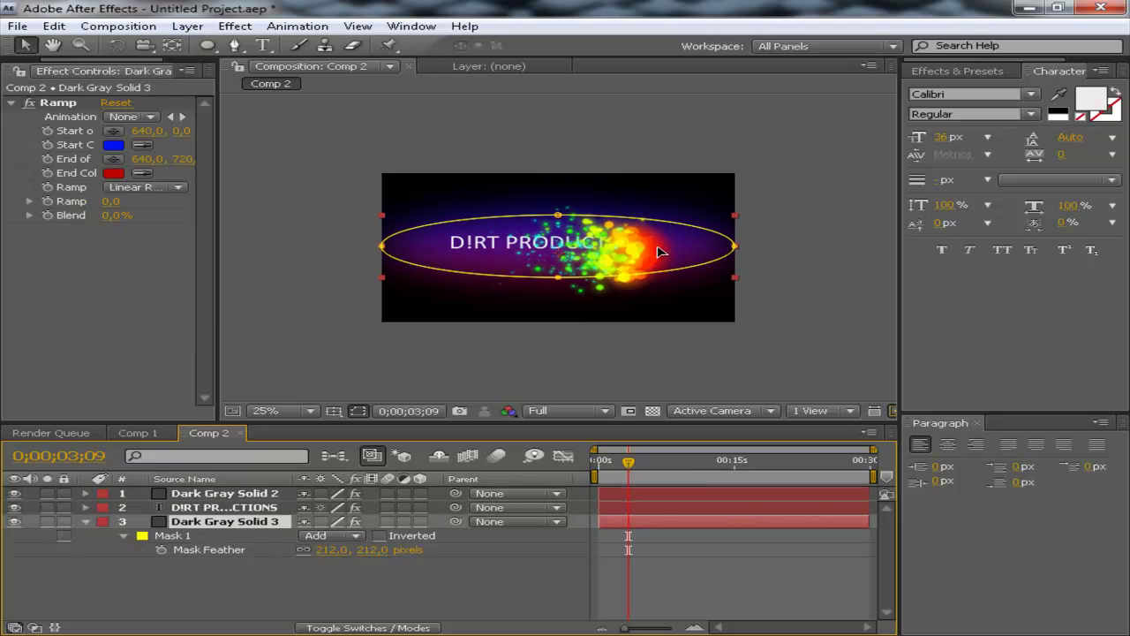
left_click(224, 493)
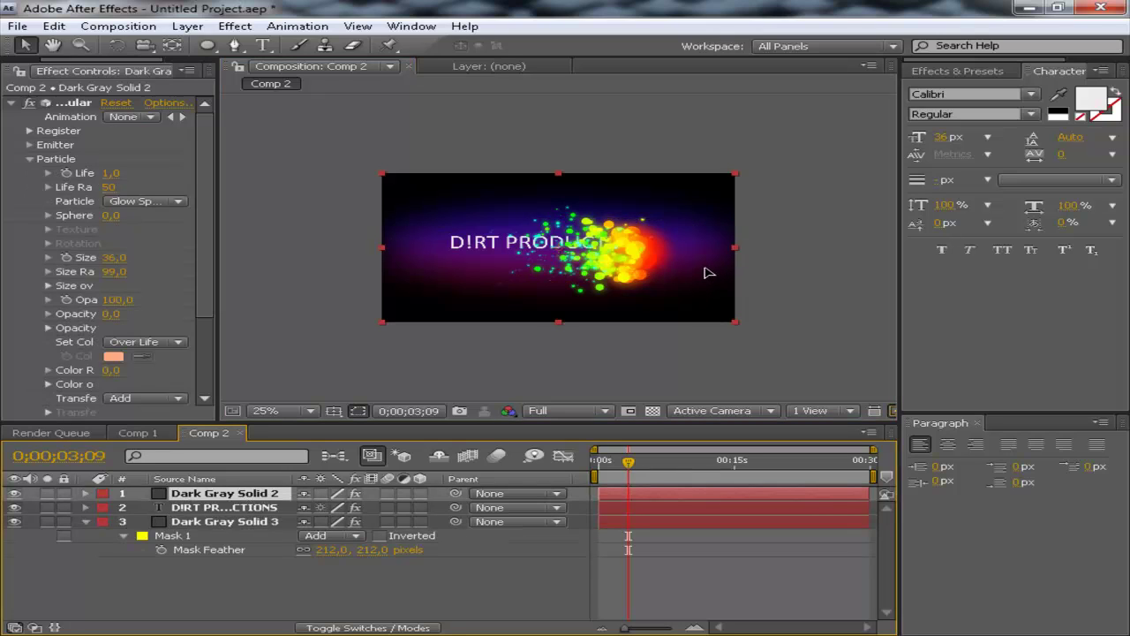
left_click_drag(707, 285, 711, 278)
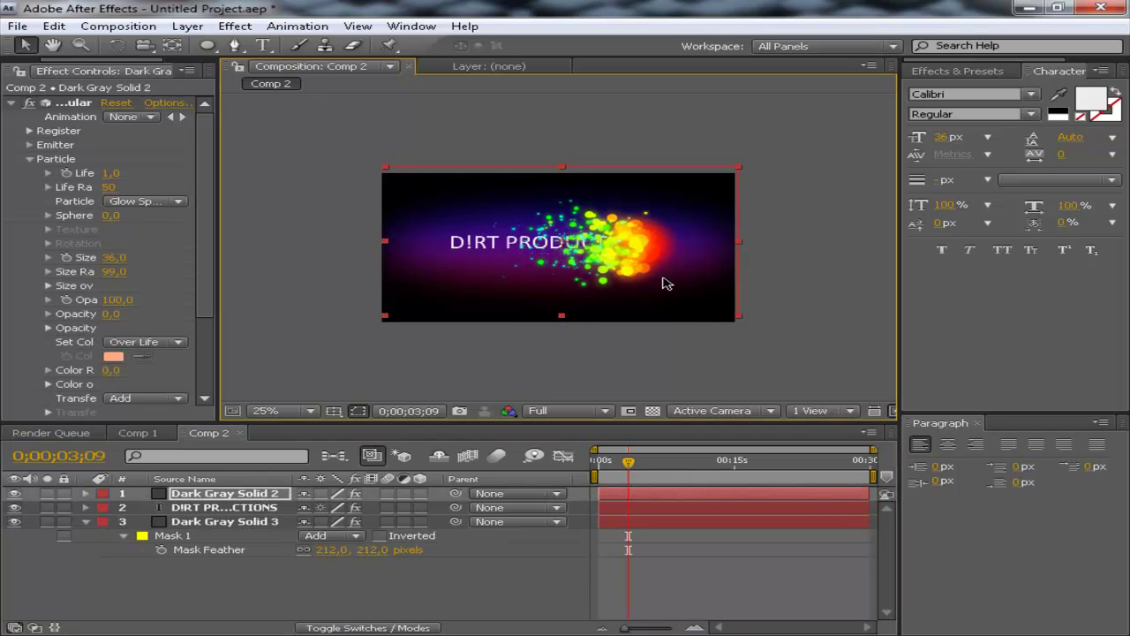
left_click(239, 507)
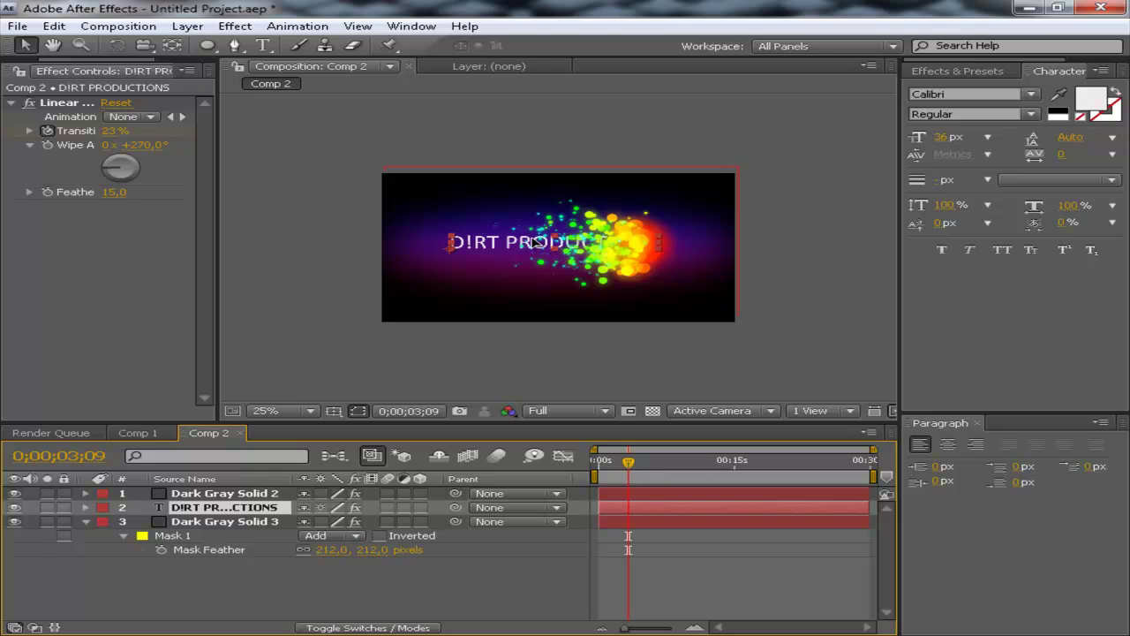
left_click_drag(535, 243, 535, 246)
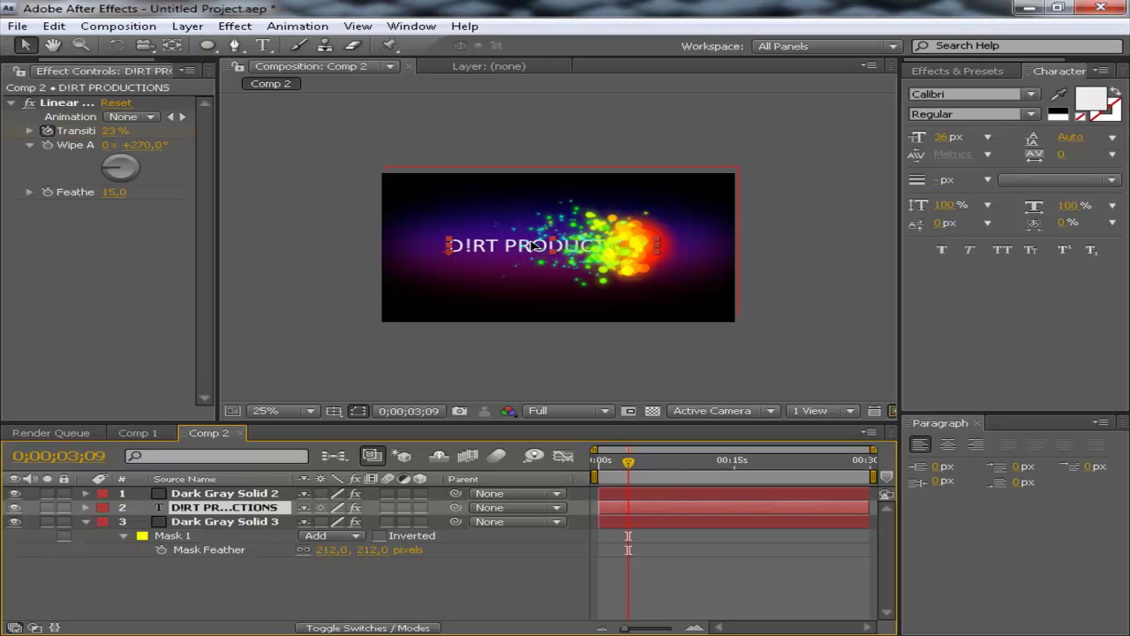
left_click(834, 256)
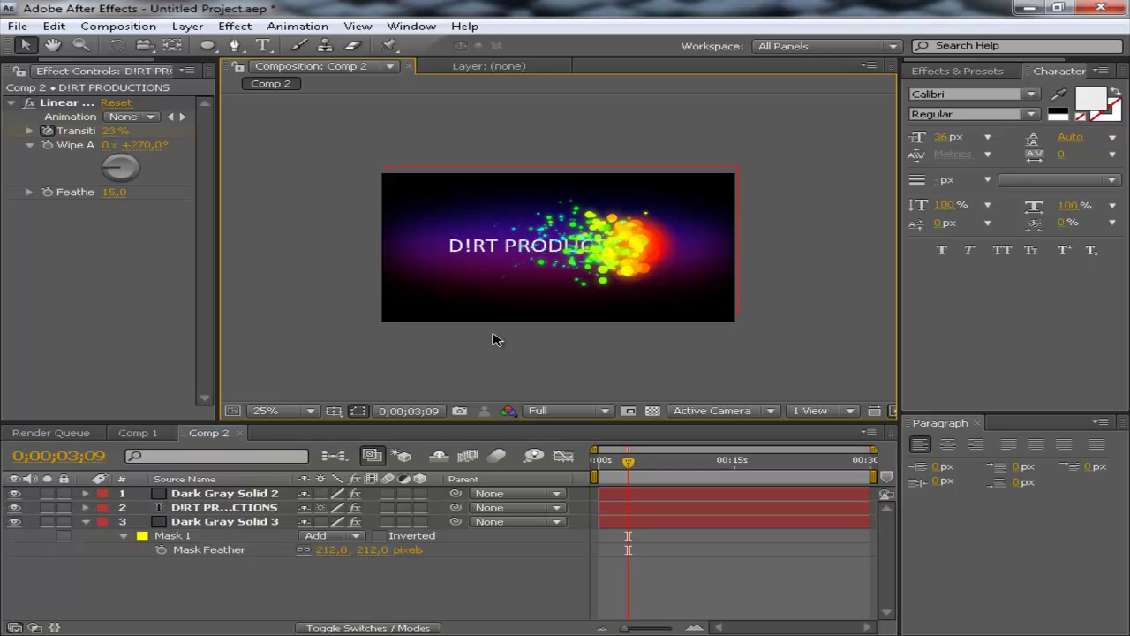
key("period")
key("period")
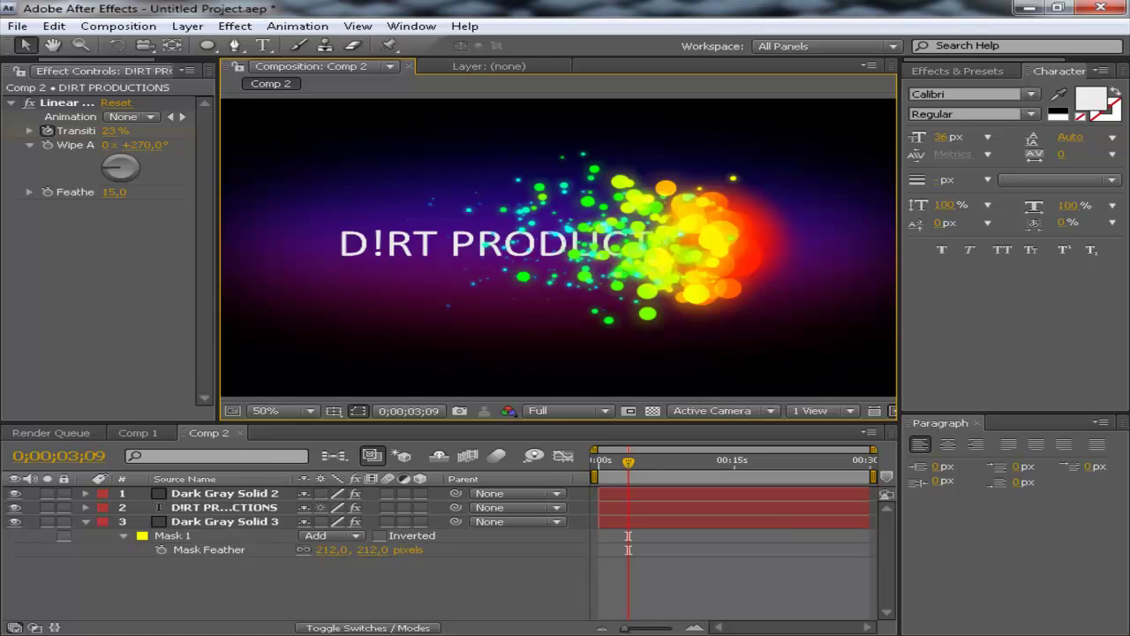
Lower the purple gradient layer's Opacity from 100% to 74%.
left_click(223, 522)
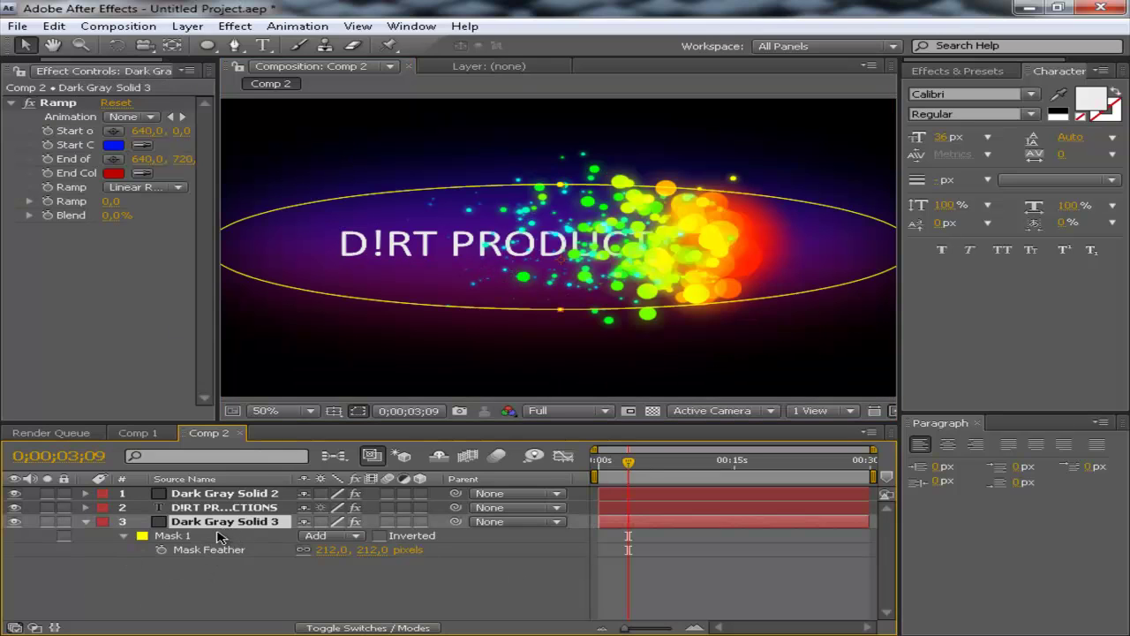
key("t")
mouse_move(308, 535)
left_mouse_down()
mouse_move(317, 546)
mouse_move(329, 534)
left_mouse_up()
left_click_drag(627, 460, 598, 468)
Apply Transition > Linear Wipe to the background with angle 271° and feather 34.
left_click(235, 26)
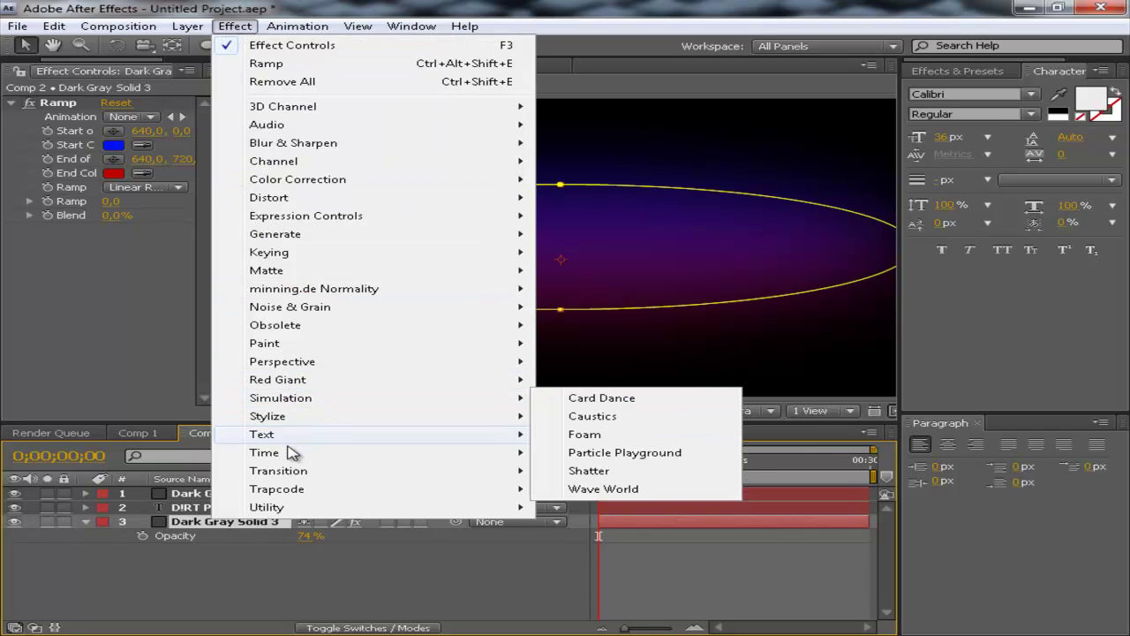
mouse_move(297, 470)
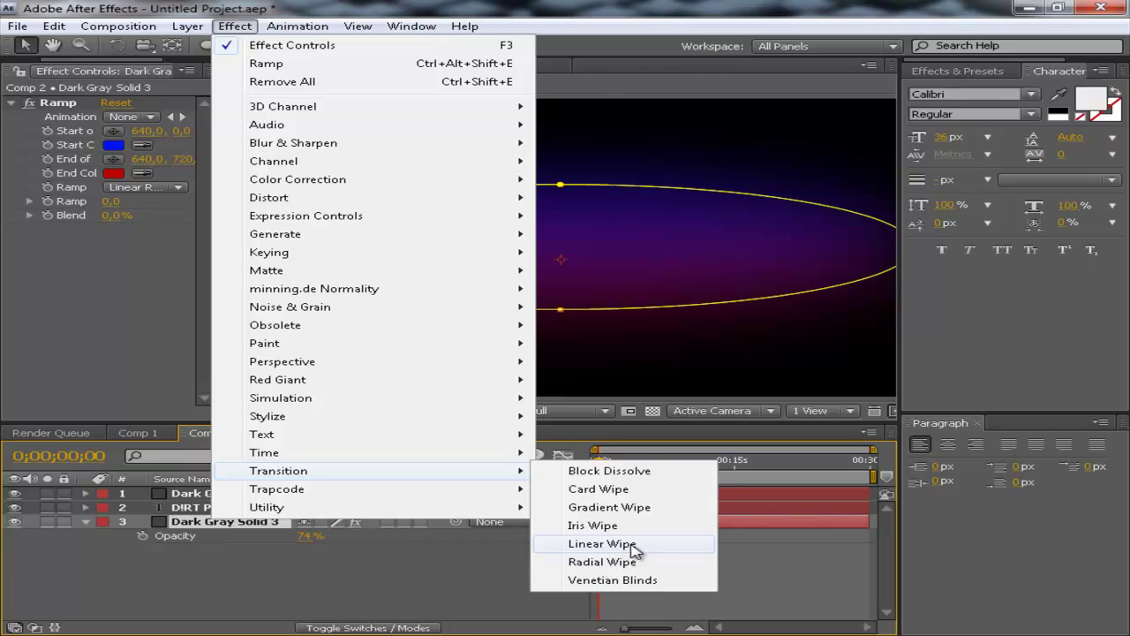
left_click(602, 543)
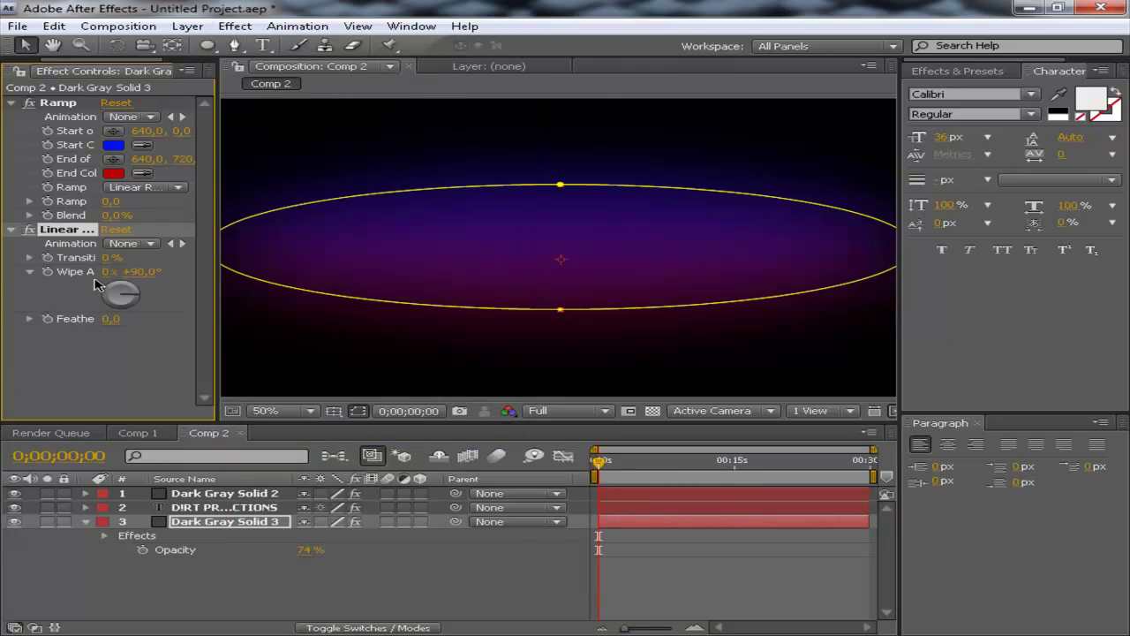
mouse_move(110, 257)
left_mouse_down()
mouse_move(141, 257)
mouse_move(91, 257)
left_mouse_up()
left_click_drag(121, 309, 40, 292)
left_click_drag(110, 319, 145, 319)
Keyframe Transition Completion at 100% at the start and 0% around 0;00;05;14.
left_click(113, 259)
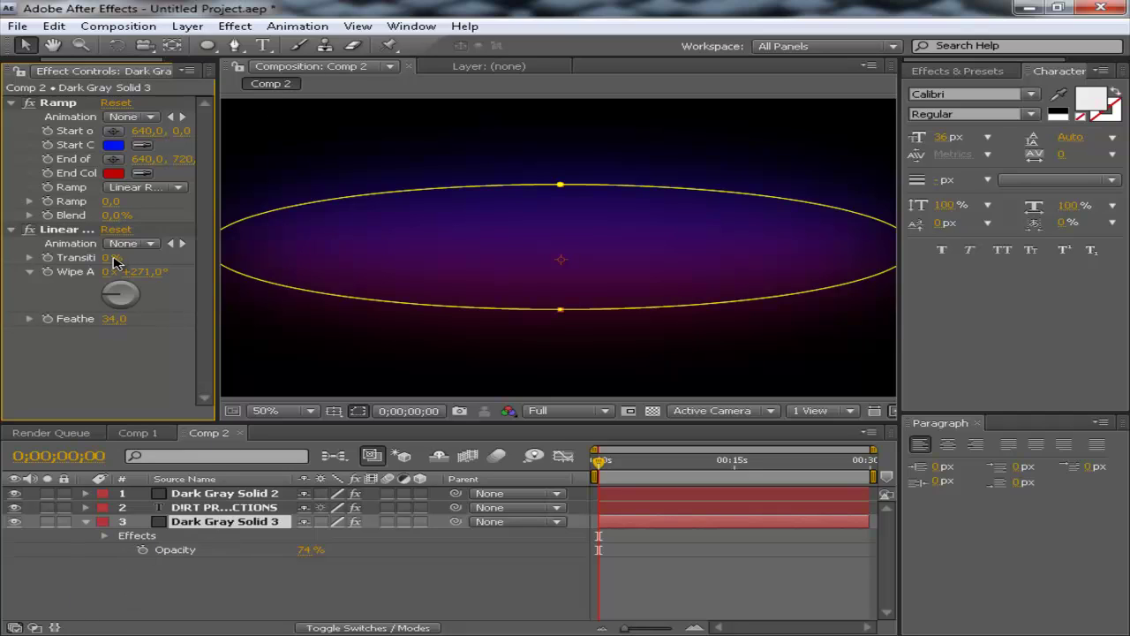
left_click_drag(106, 259, 194, 258)
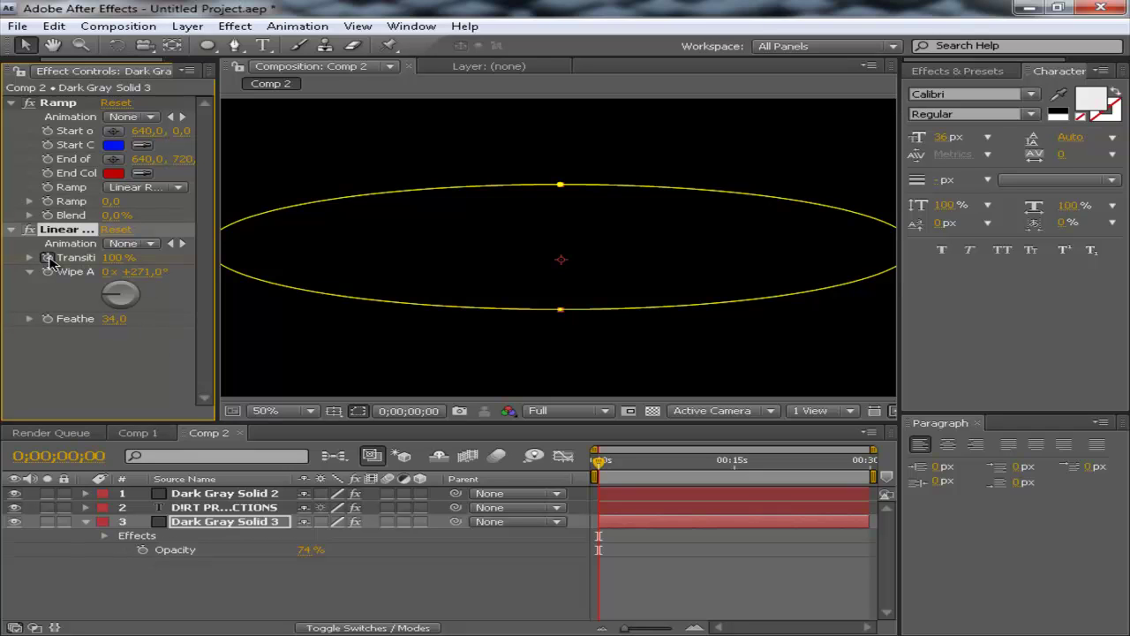
left_click(638, 460)
left_click_drag(638, 461, 647, 468)
left_click_drag(129, 258, 85, 260)
left_click(580, 572)
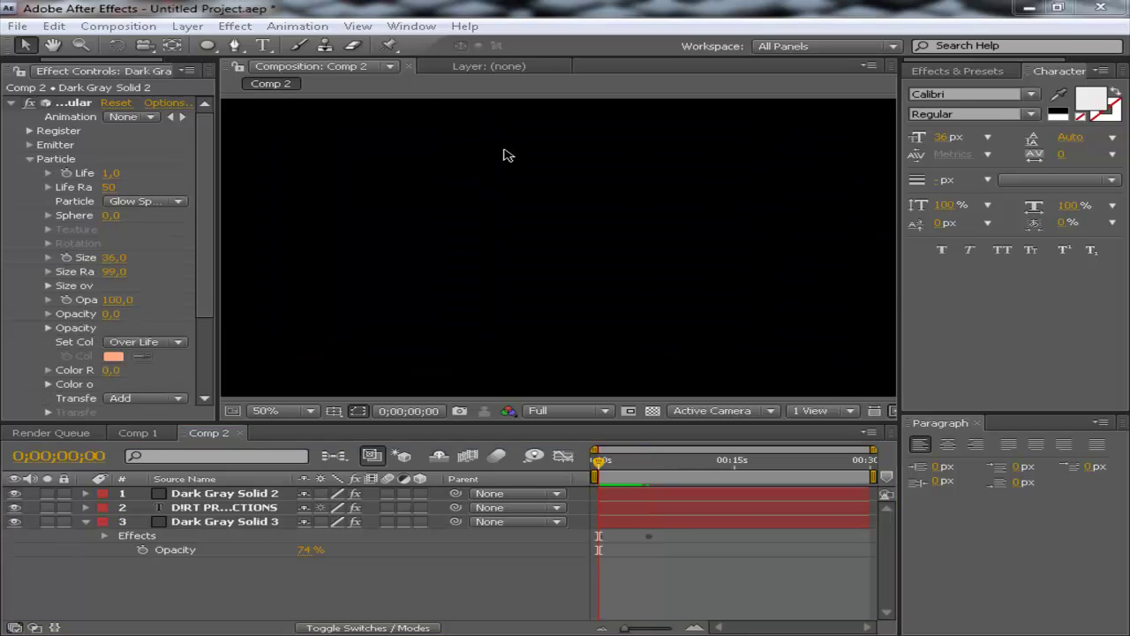
left_click(704, 589)
key("KP_0")
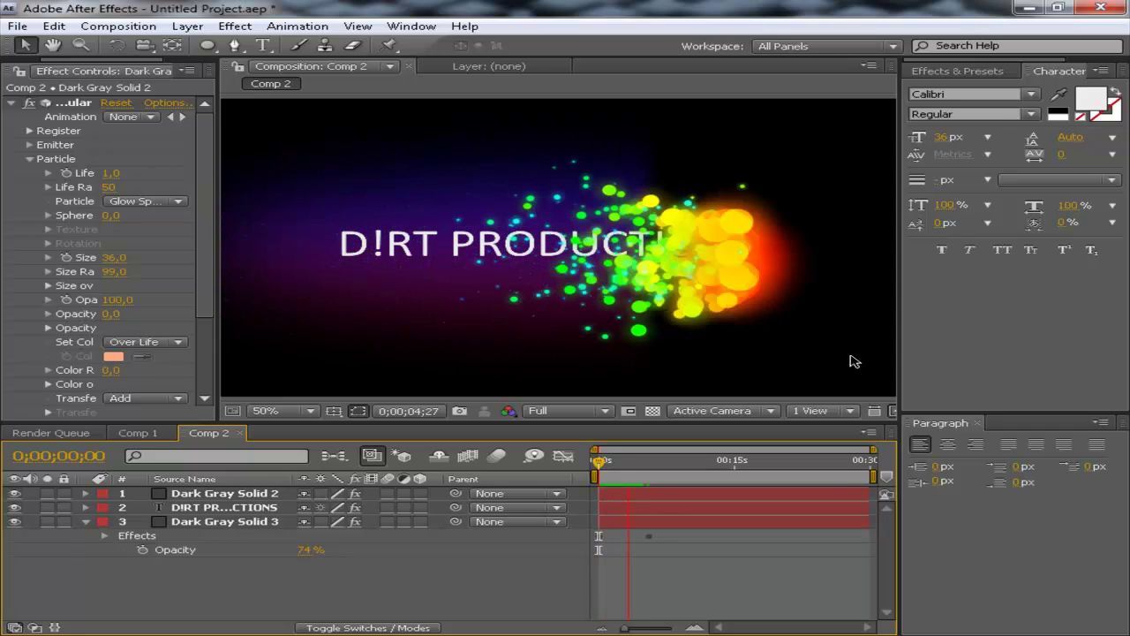
left_click(749, 567)
left_click(270, 521)
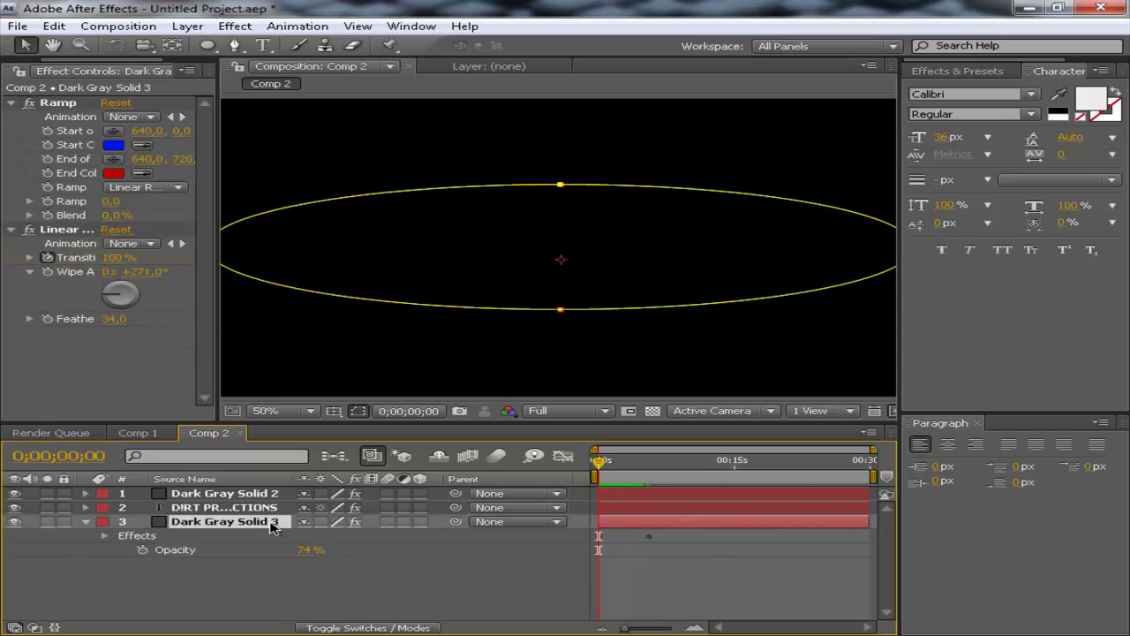
key("u")
left_click(649, 551)
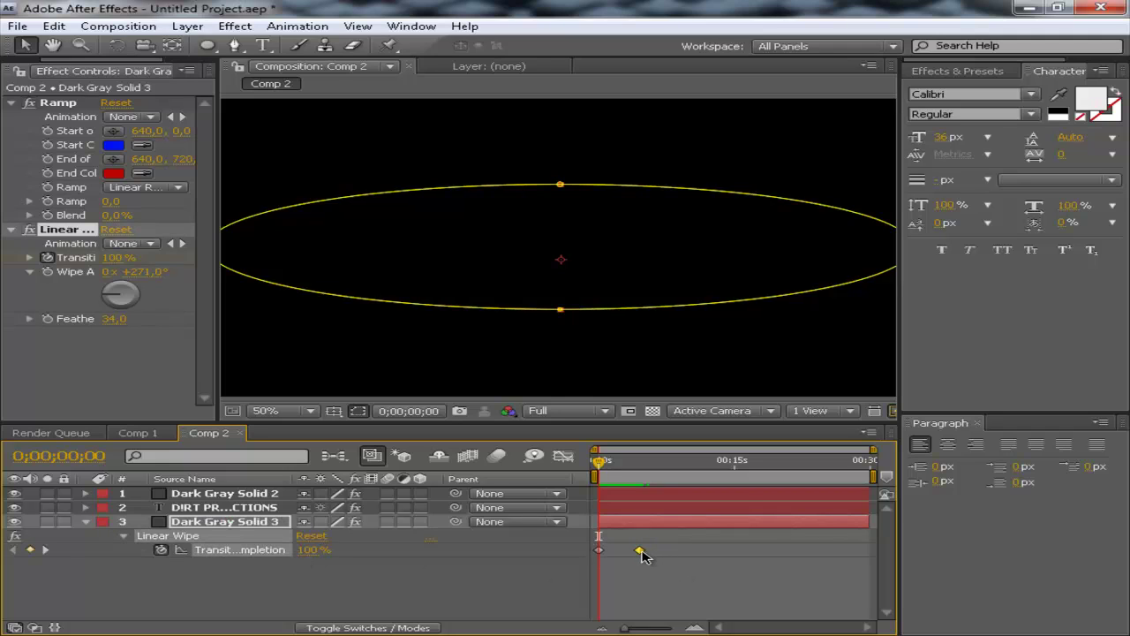
left_click(639, 569)
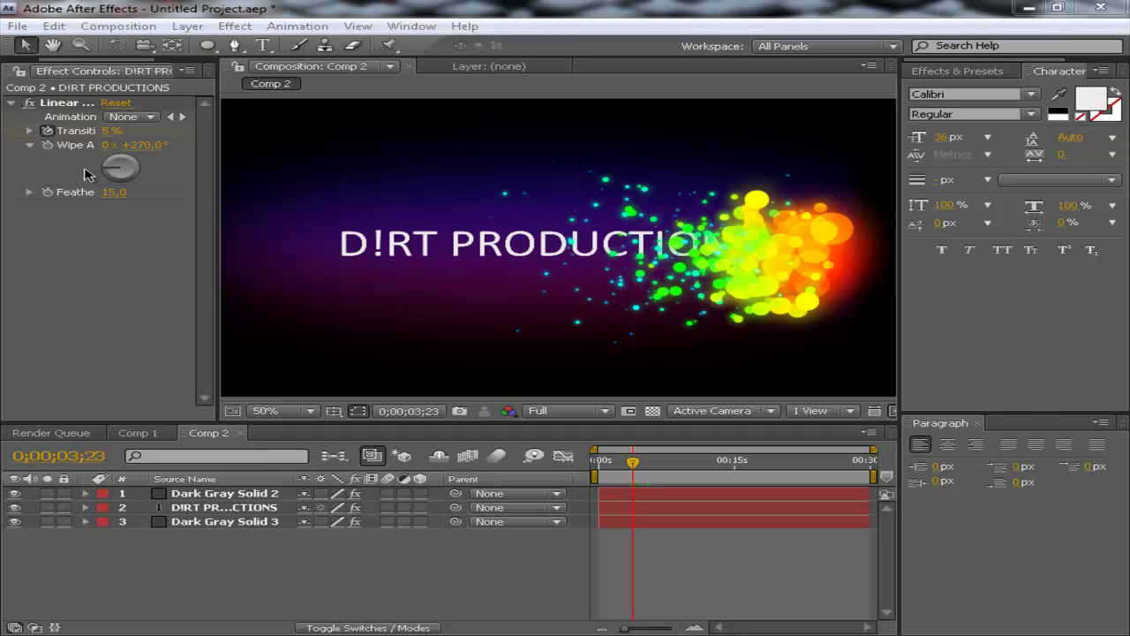
left_click(241, 511)
Add a Layer Styles > Drop Shadow to the D!RT PRODUCTIONS title layer.
left_click(188, 27)
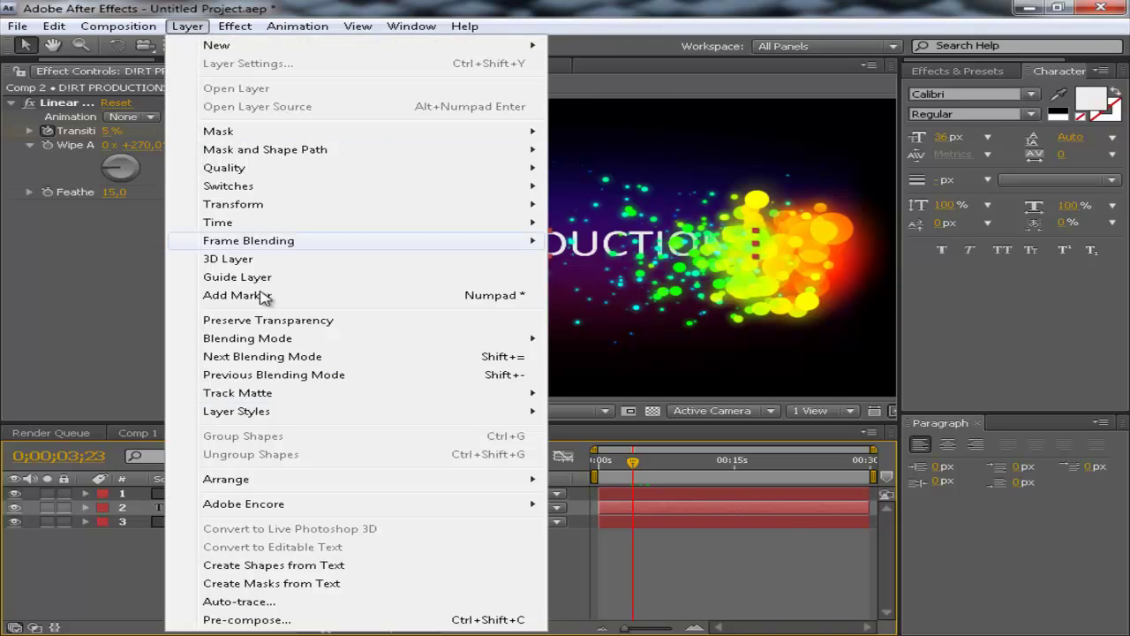
mouse_move(238, 413)
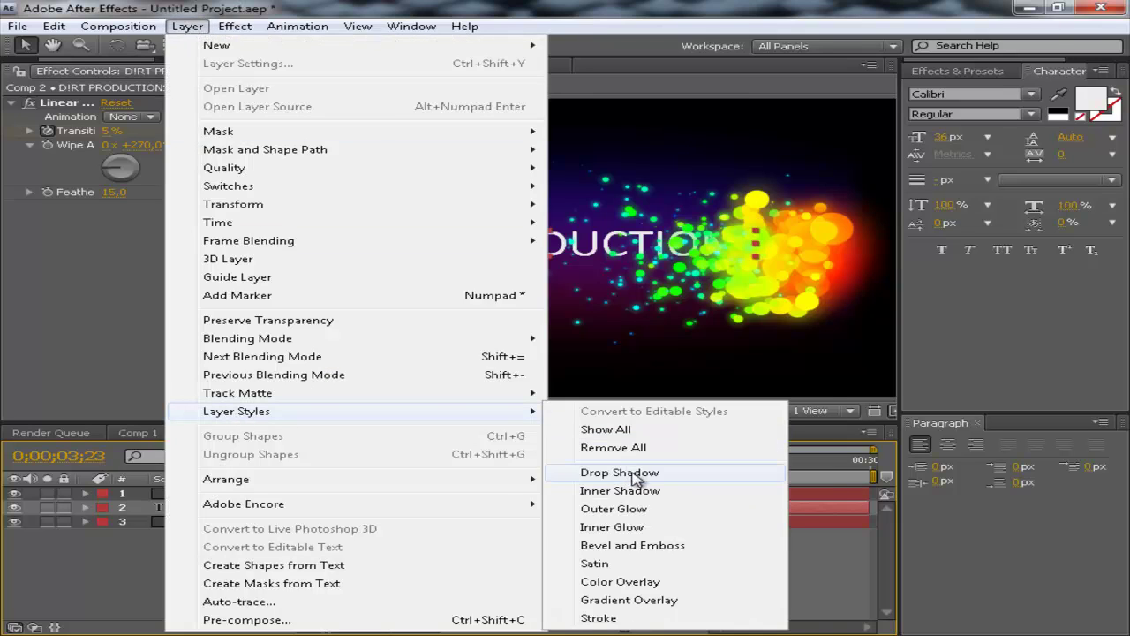
left_click(658, 479)
left_click(236, 27)
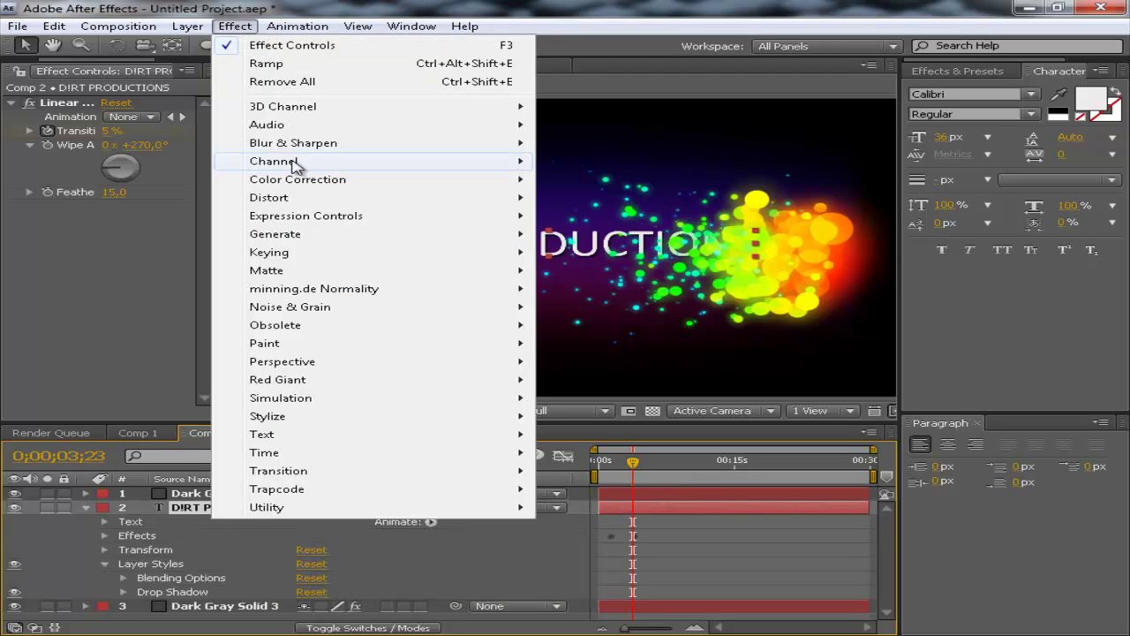
Apply Stylize > Glow and Generate > Ramp effects to the title.
mouse_move(371, 418)
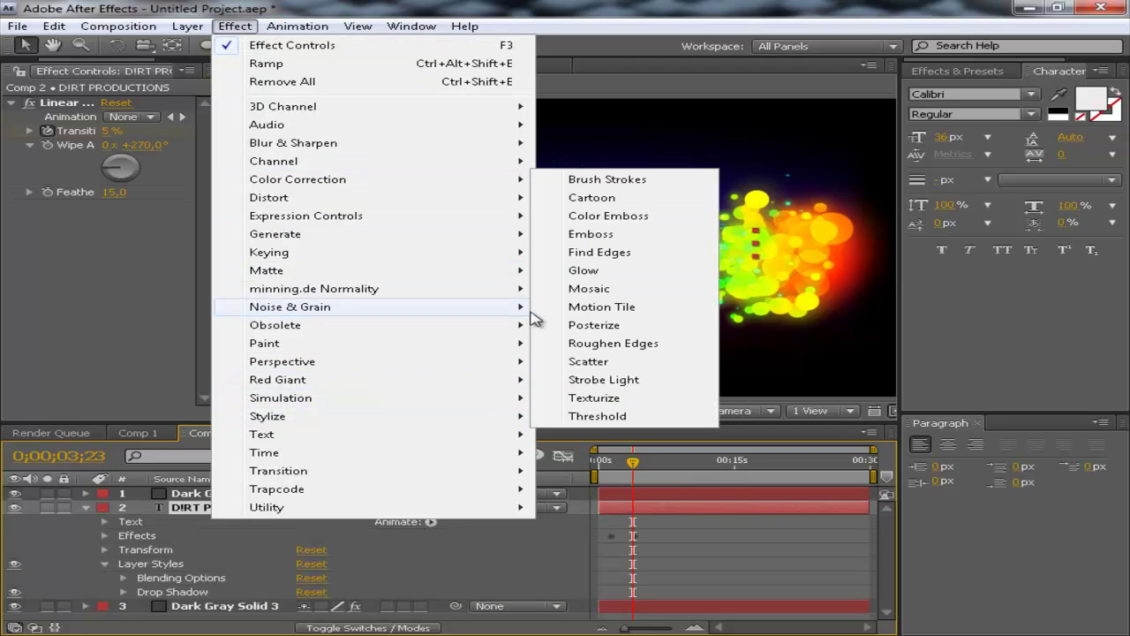
left_click(583, 270)
left_click(237, 28)
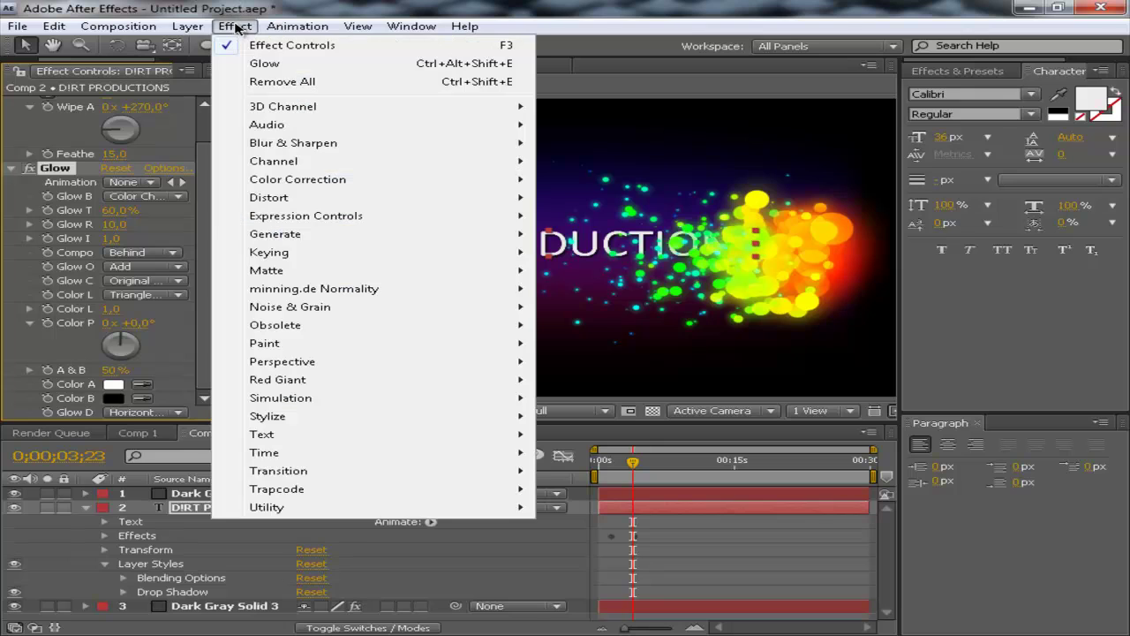
mouse_move(309, 237)
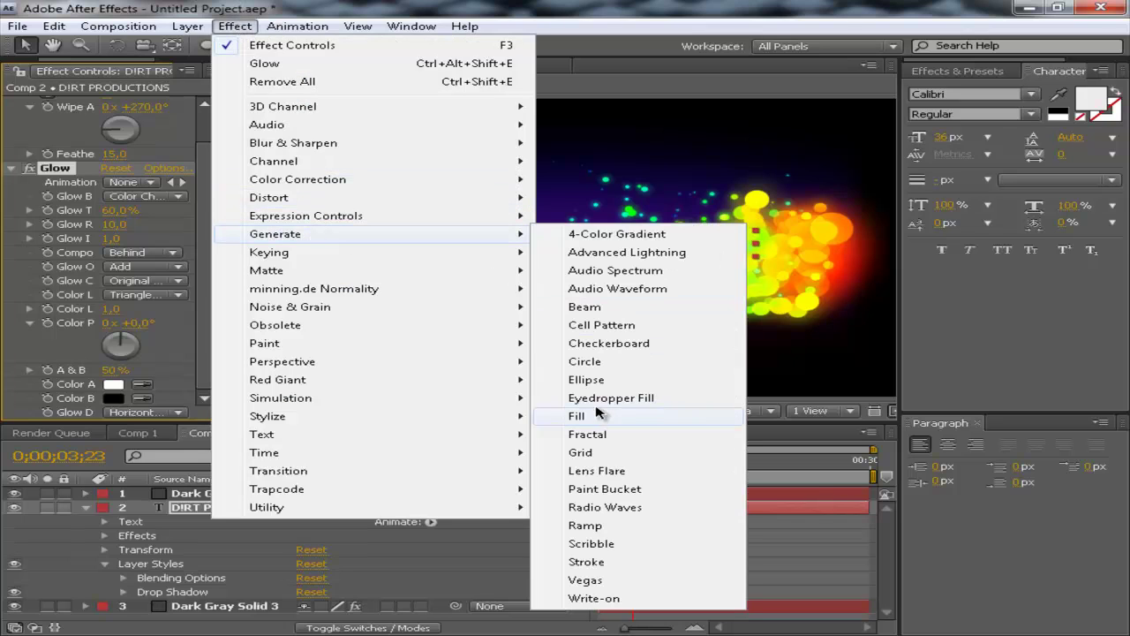
left_click(599, 527)
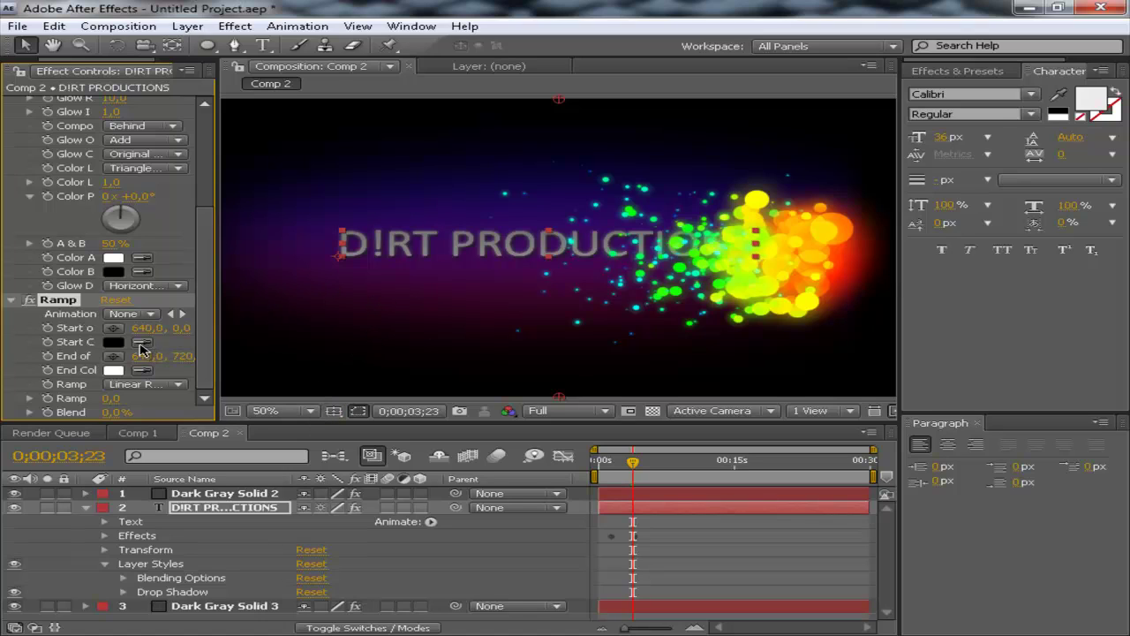
Set the title Ramp's Start Color to bright green and End Color to bright yellow.
left_click(113, 342)
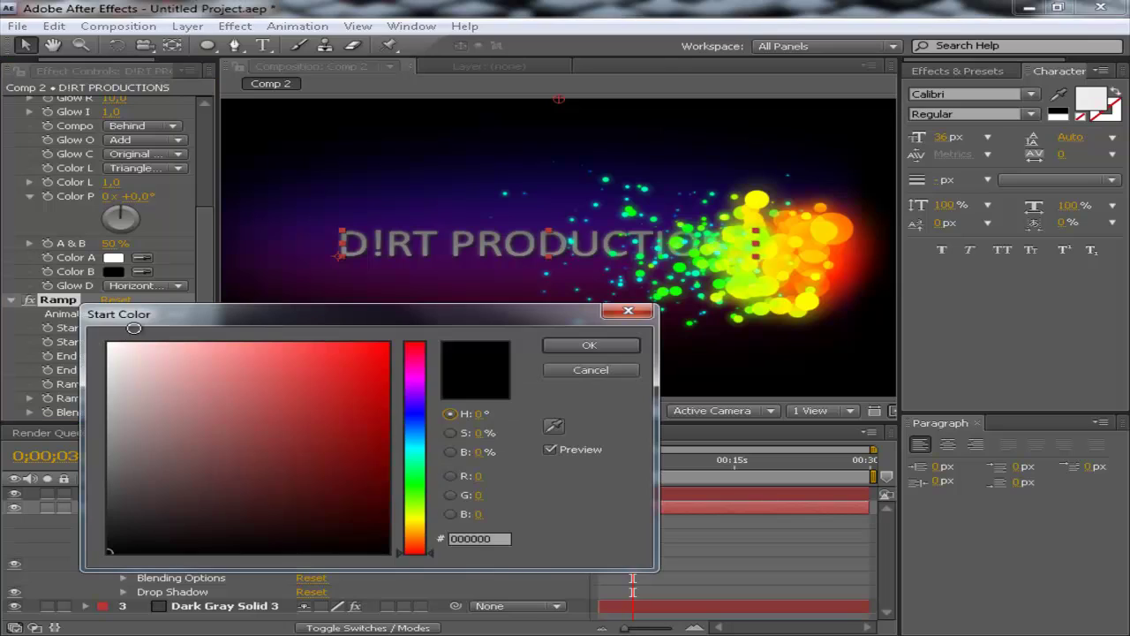
left_click(418, 482)
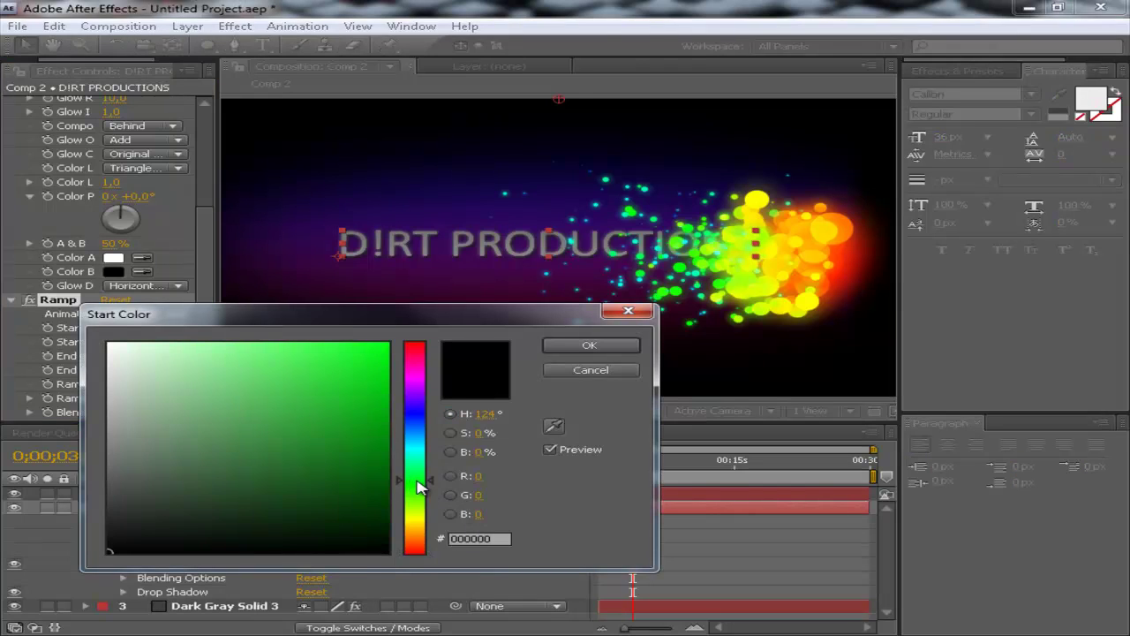
left_click(368, 434)
left_click_drag(368, 434, 456, 336)
left_click(604, 348)
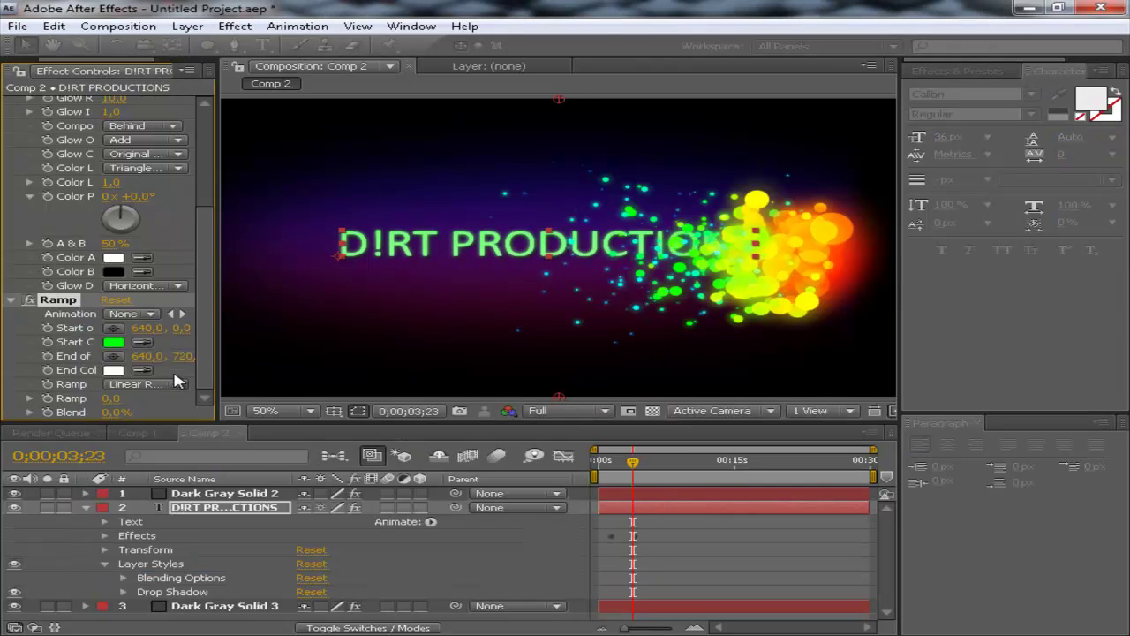
left_click(113, 370)
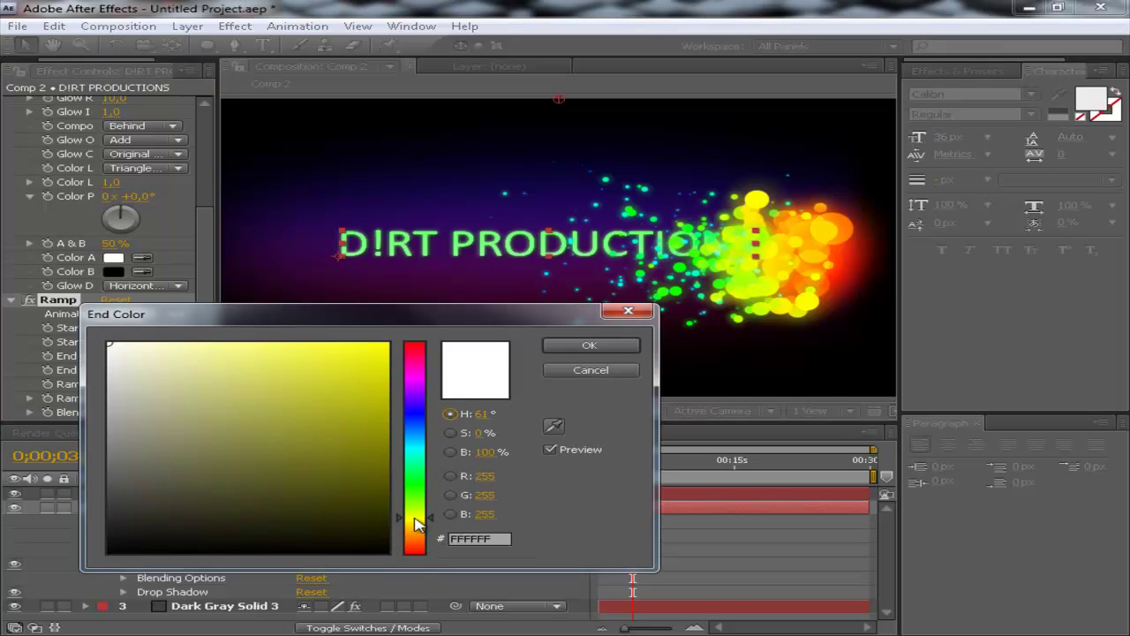
left_click_drag(318, 469, 388, 343)
left_click(588, 346)
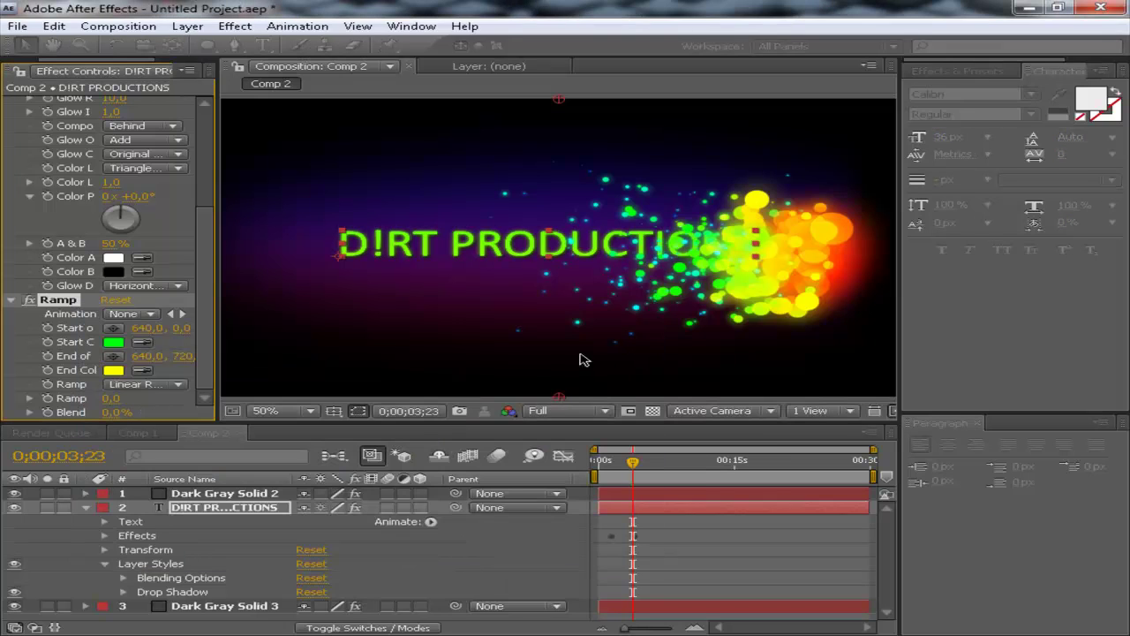
Reposition the ramp start and end points so the gradient spans the lettering.
left_click_drag(559, 101, 547, 197)
left_click_drag(559, 399, 560, 396)
left_click_drag(569, 353, 614, 276)
left_click_drag(548, 197, 420, 190)
Select the particle layer and scrub past and back to the particle burst.
left_click(386, 185)
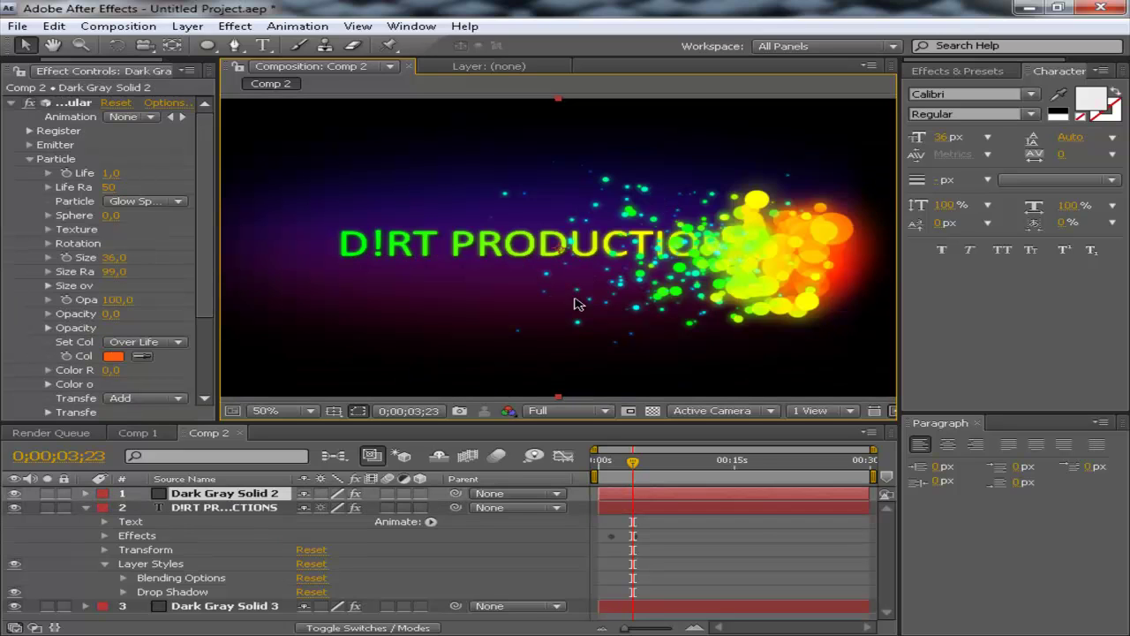
left_click_drag(645, 453, 667, 457)
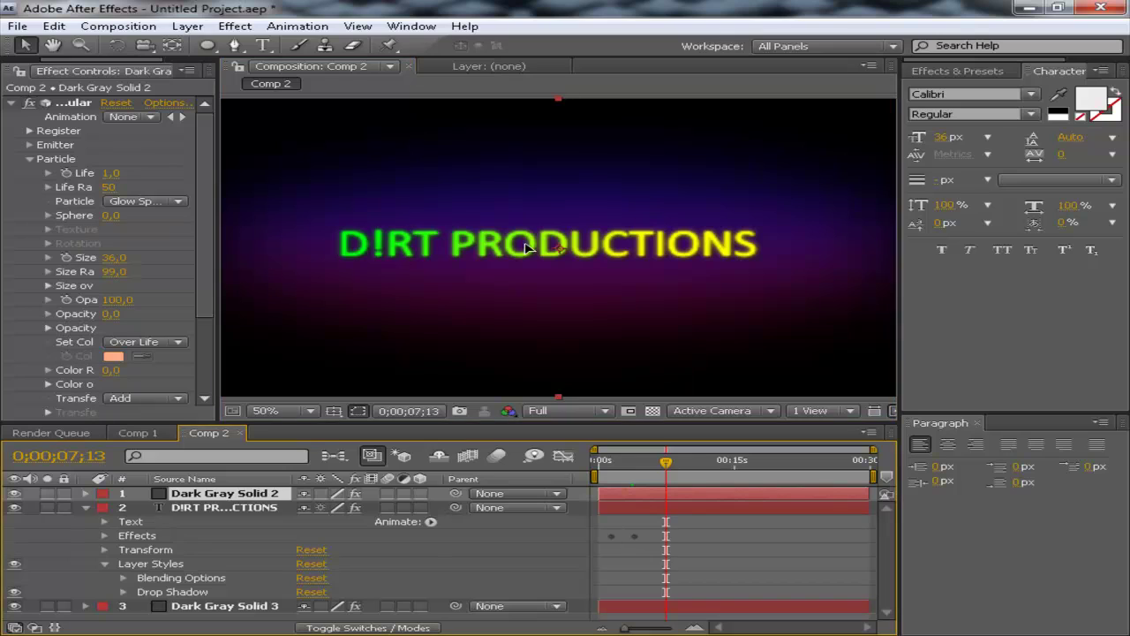
left_click(704, 210)
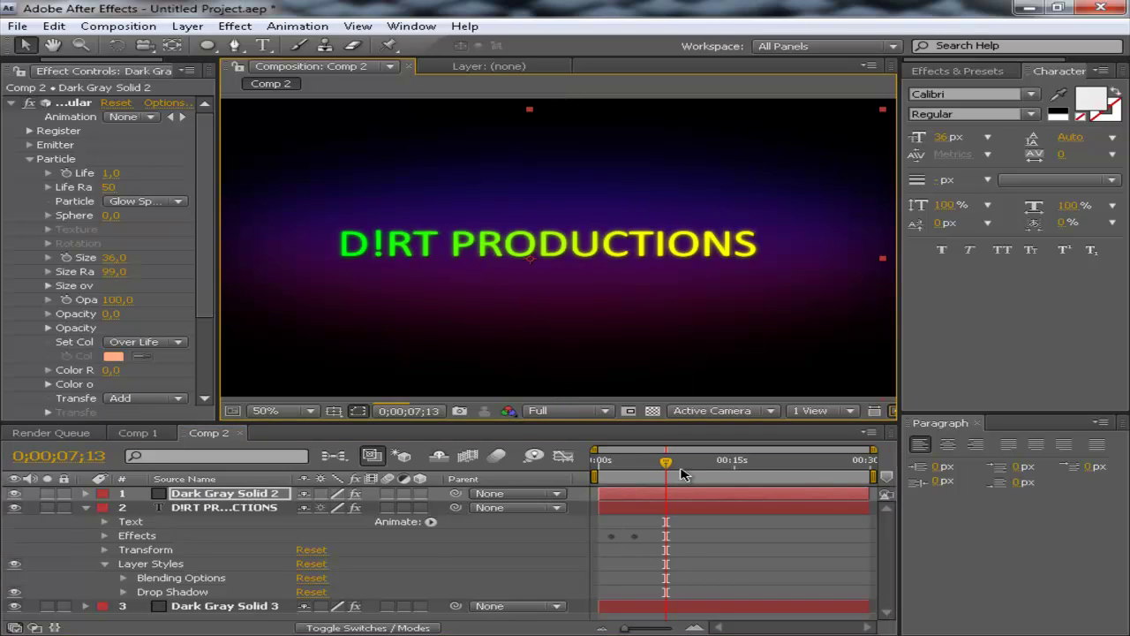
left_click_drag(689, 467, 645, 469)
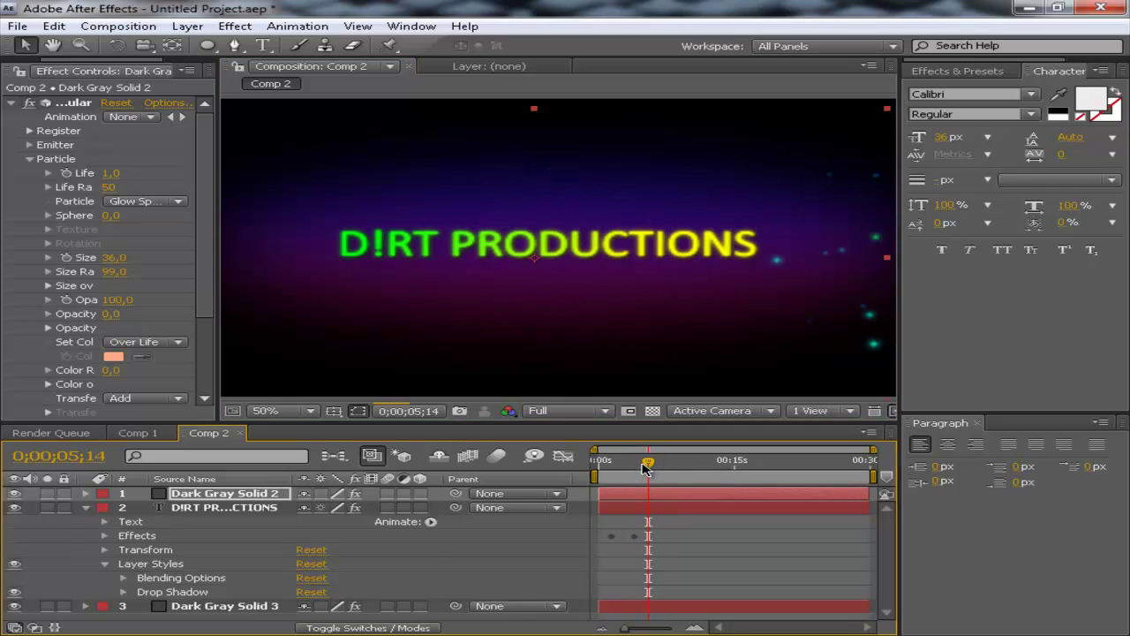
Return the viewer zoom to 50% and bring up the Project panel.
key("comma")
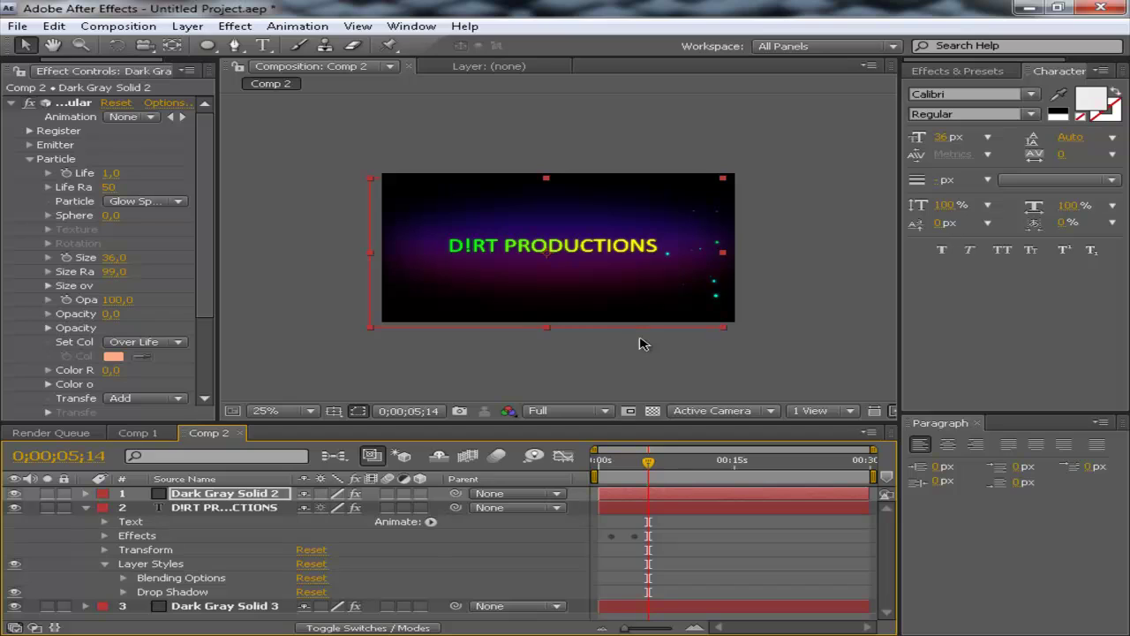
key("period")
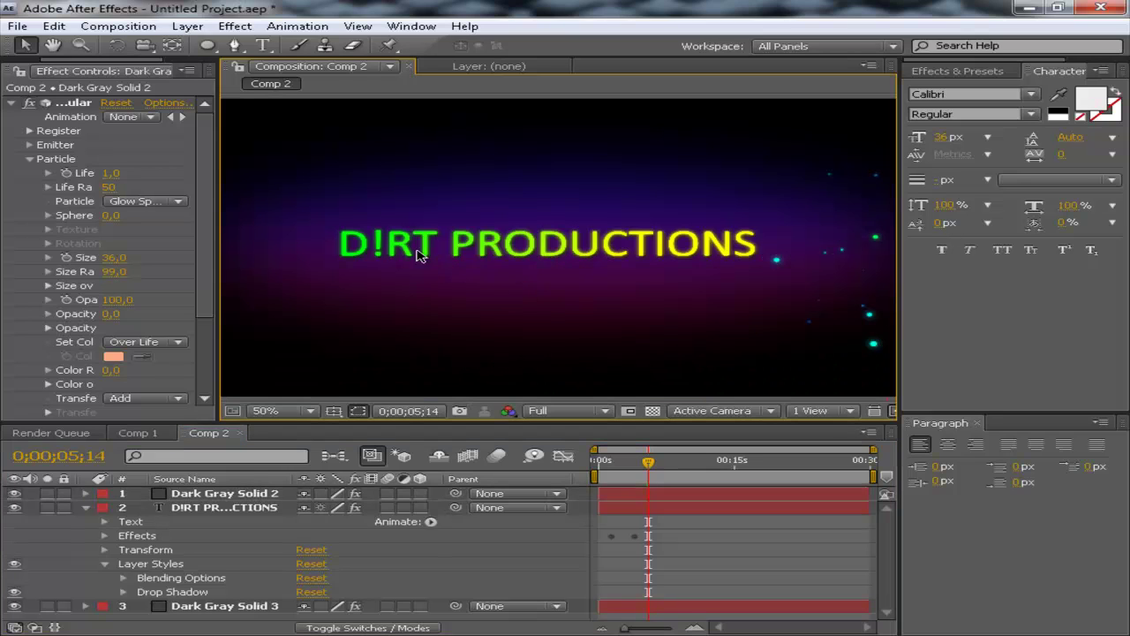
left_click_drag(133, 60, 36, 60)
left_click(31, 71)
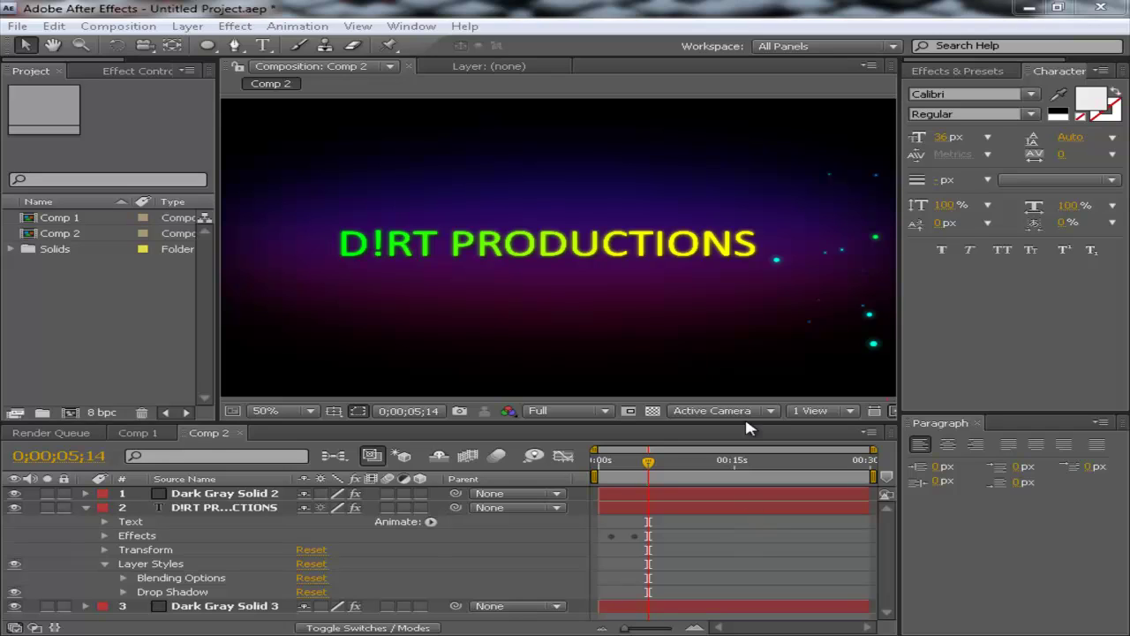
left_click(522, 325)
key("comma")
key("comma")
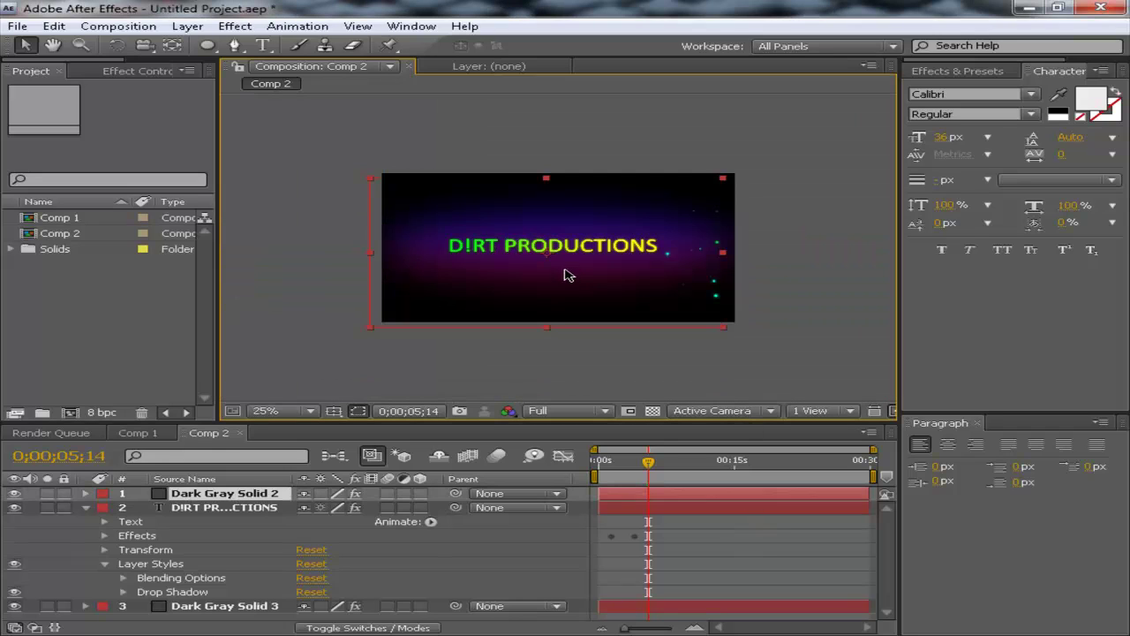
left_click(556, 361)
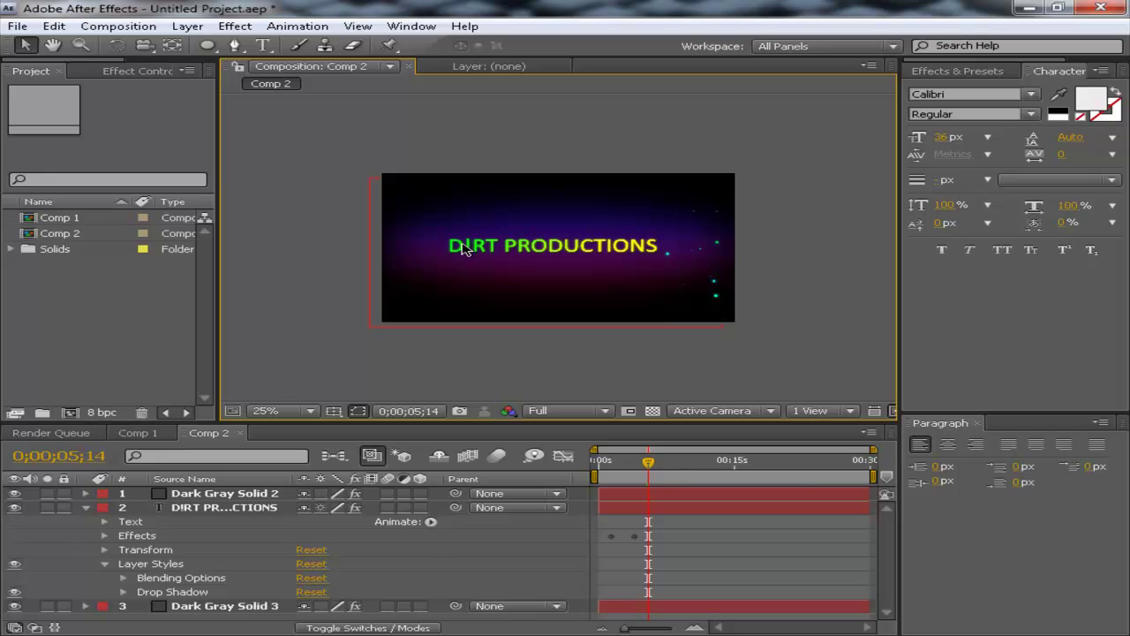
key("period")
key("period")
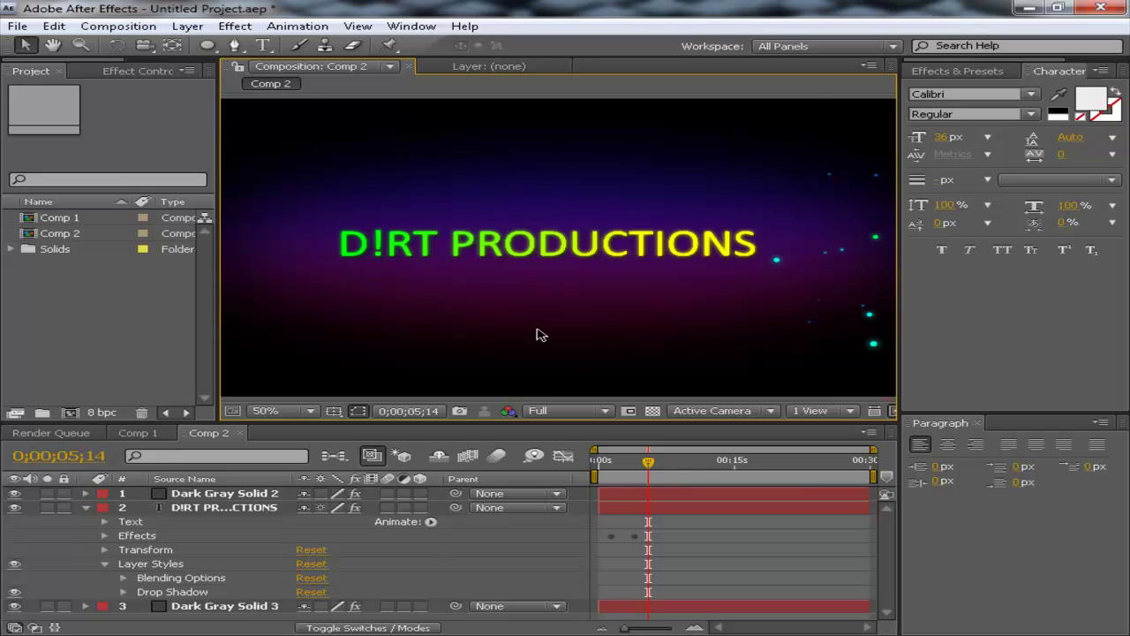
scroll(669, 228, "down", 1)
scroll(660, 261, "up", 1)
mouse_move(676, 464)
left_mouse_down()
mouse_move(598, 467)
mouse_move(666, 475)
left_mouse_up()
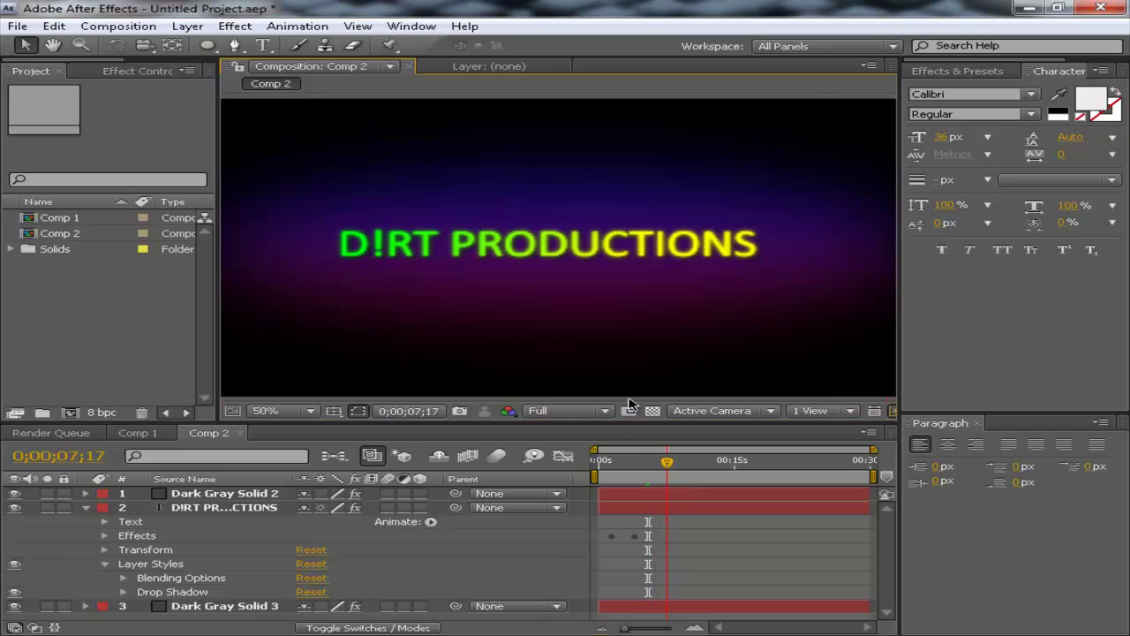
scroll(609, 359, "down", 1)
left_click(606, 356)
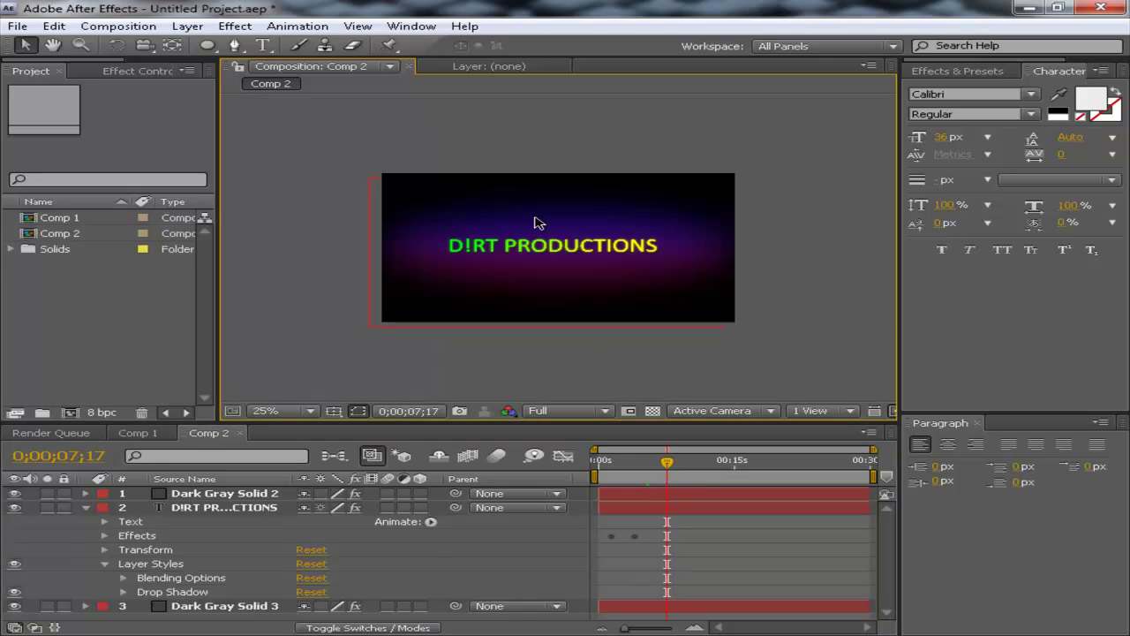
scroll(535, 223, "up", 1)
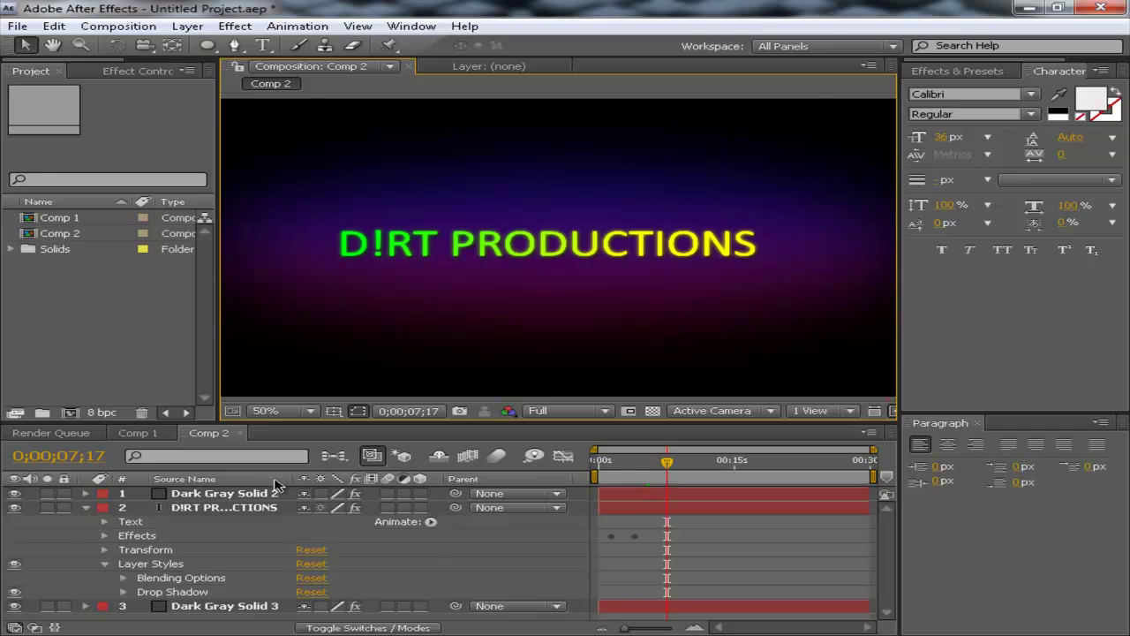
left_click(245, 508)
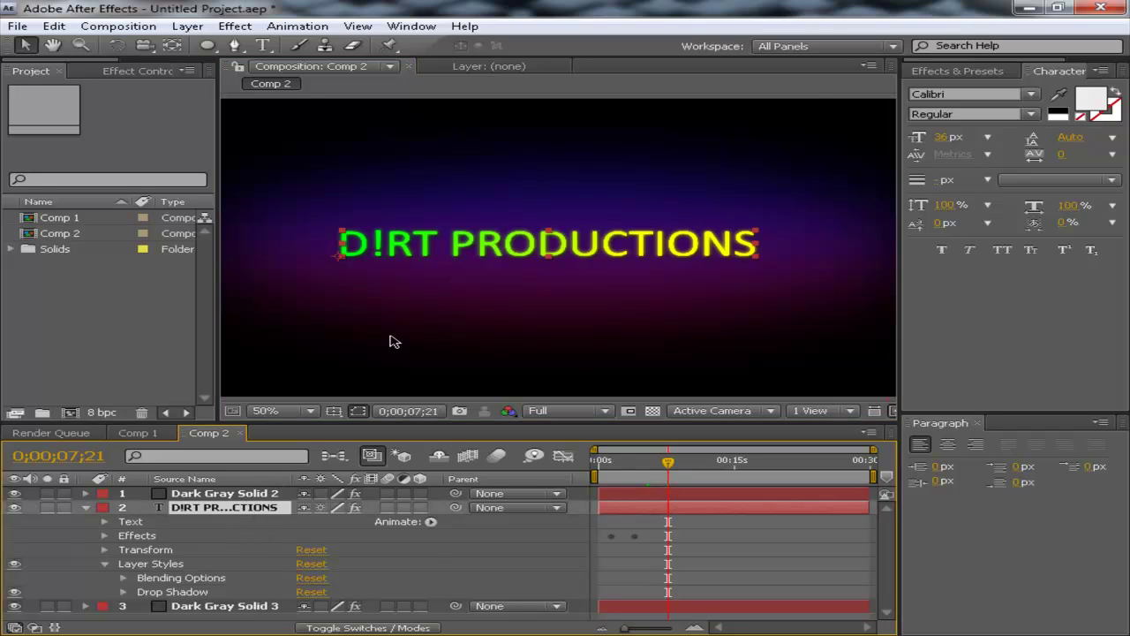
left_click_drag(481, 251, 486, 281)
Duplicate the title layer below the original and change its text to 'Presents'.
key("ctrl+z")
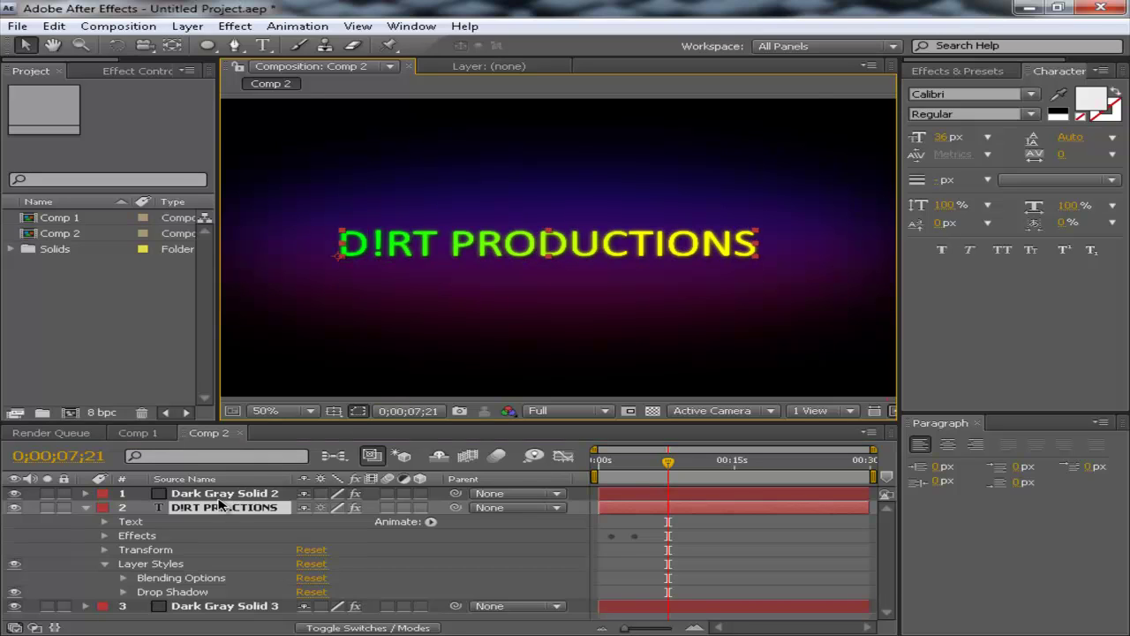
key("ctrl+d")
left_click_drag(503, 250, 500, 279)
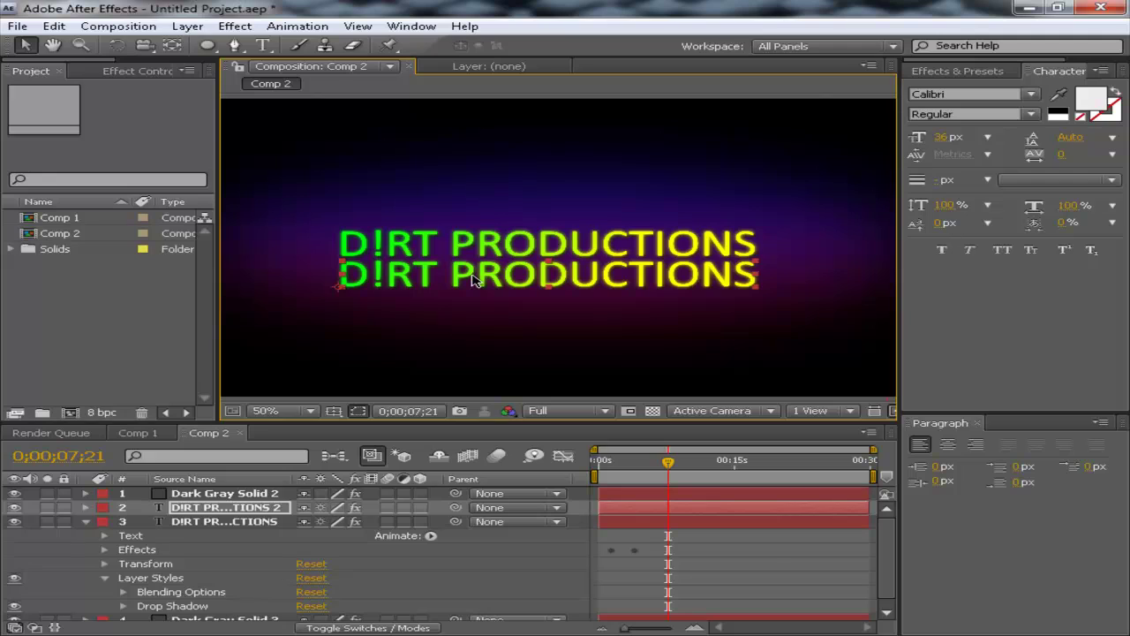
double_click(277, 510)
key("Right")
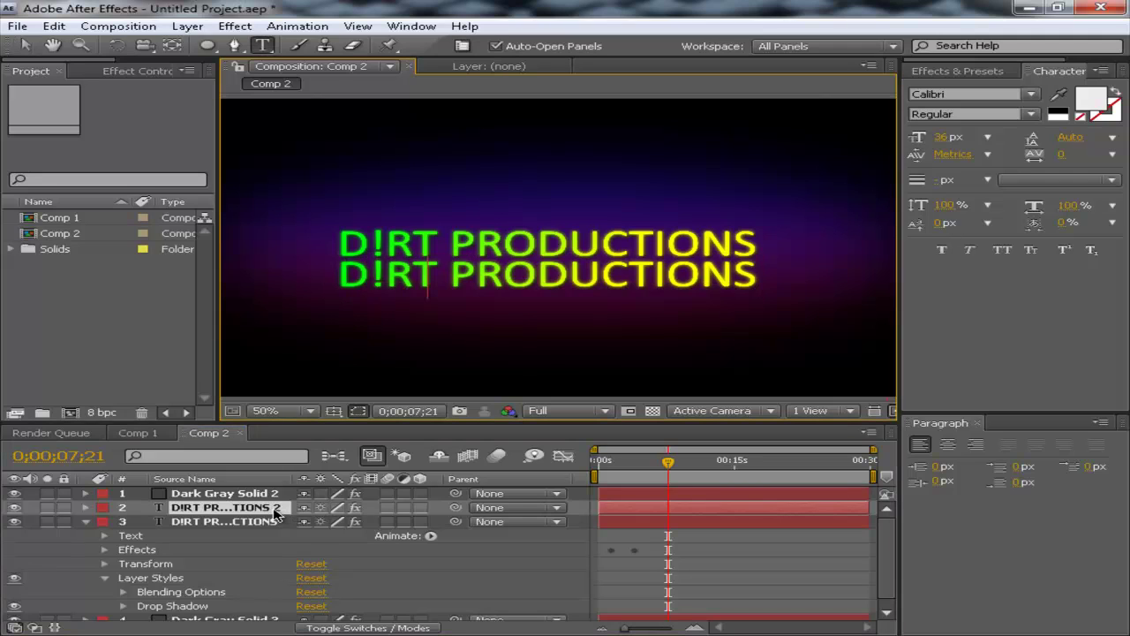
key("ctrl+a")
type("Presents")
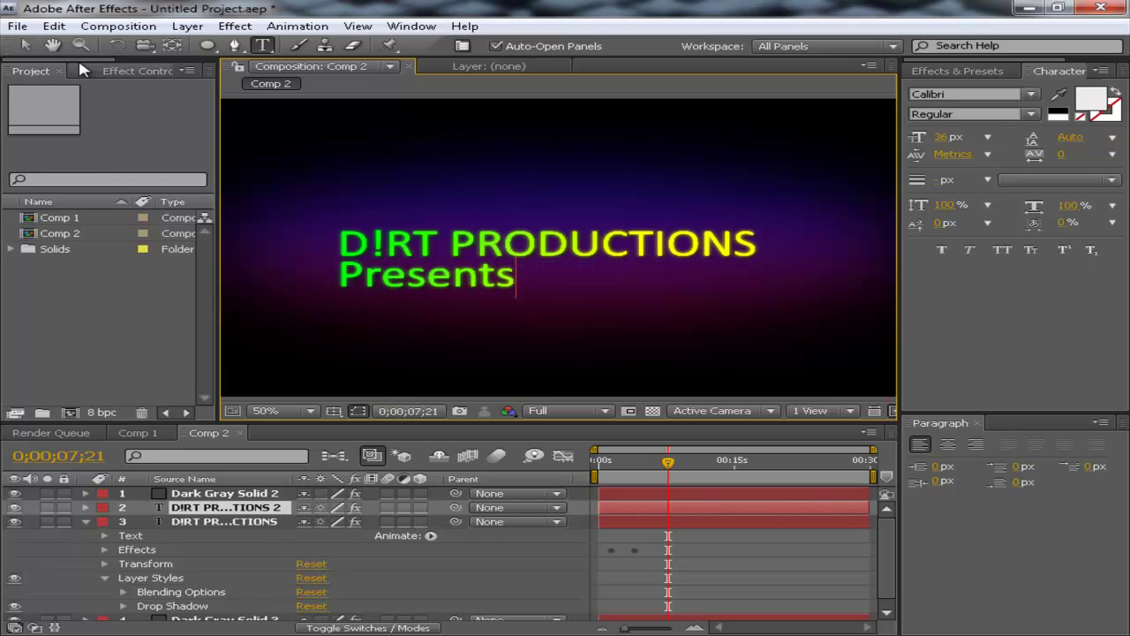
left_click(24, 46)
Shrink 'Presents', tuck it under the title's right end, and delay its layer start slightly.
left_click_drag(520, 272, 476, 277)
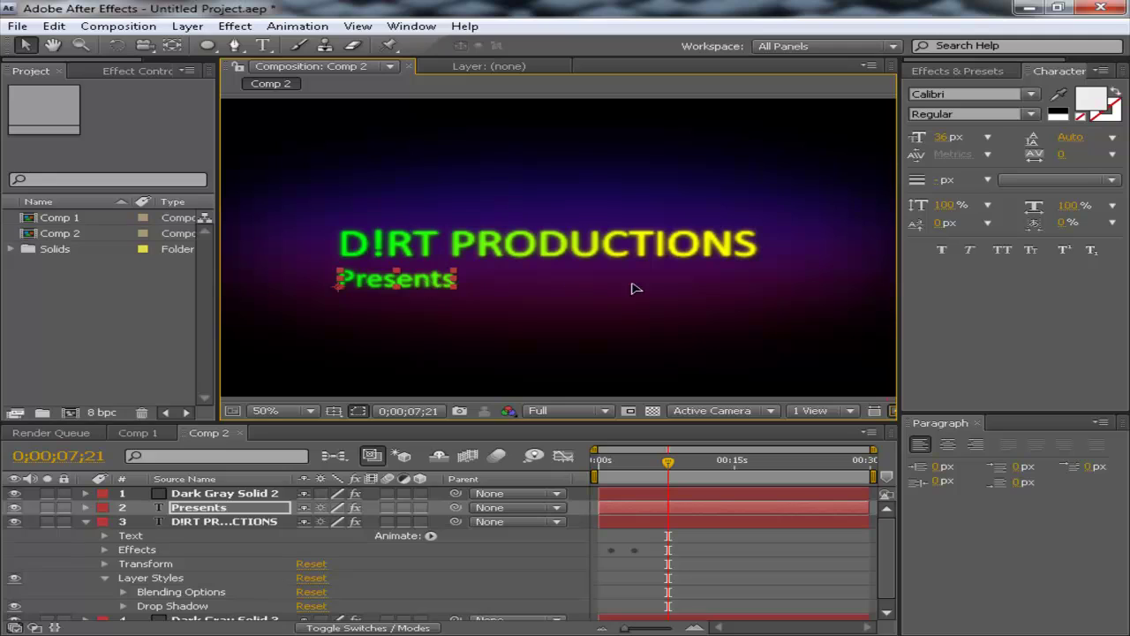
left_click_drag(643, 287, 731, 275)
key("shift+Up")
key("shift+Up")
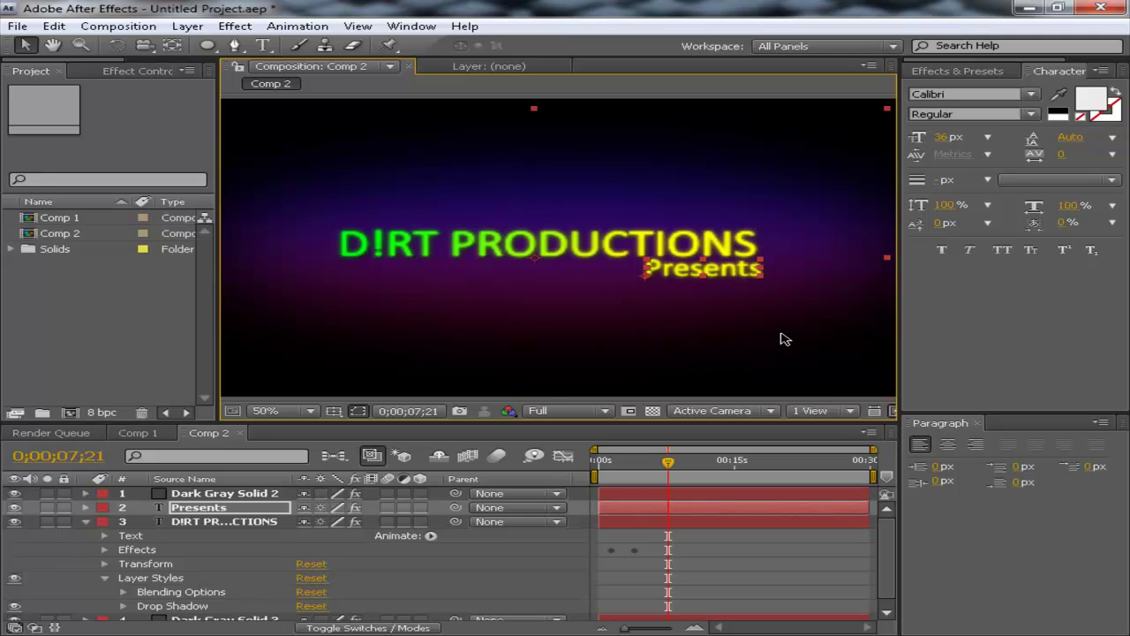
left_click(782, 338)
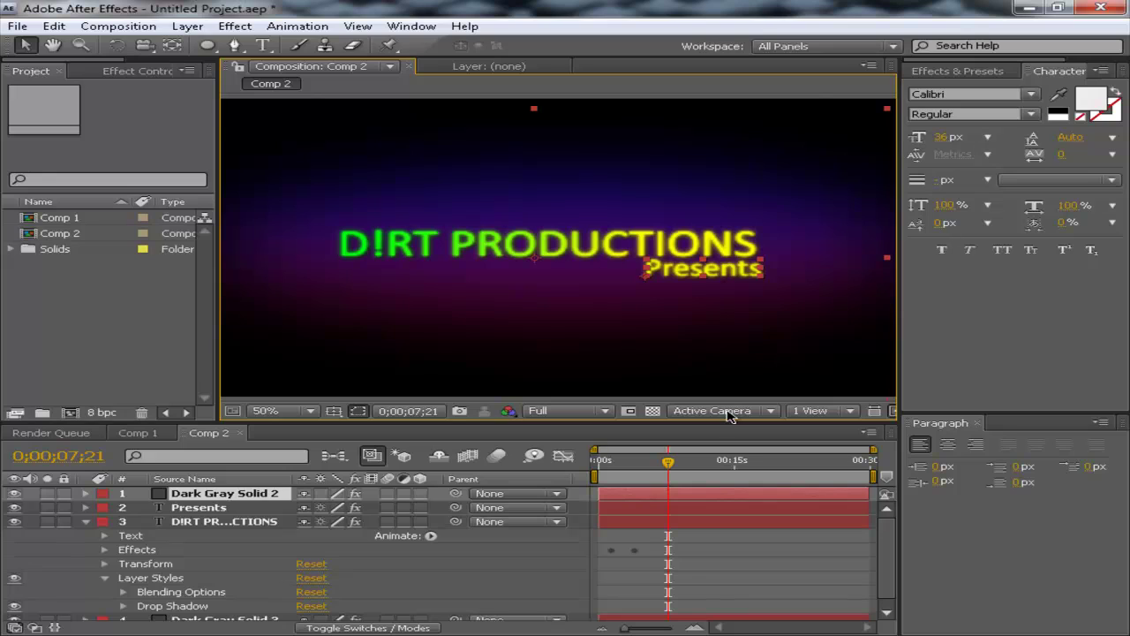
left_click(631, 508)
left_click_drag(630, 510, 645, 511)
left_click(724, 549)
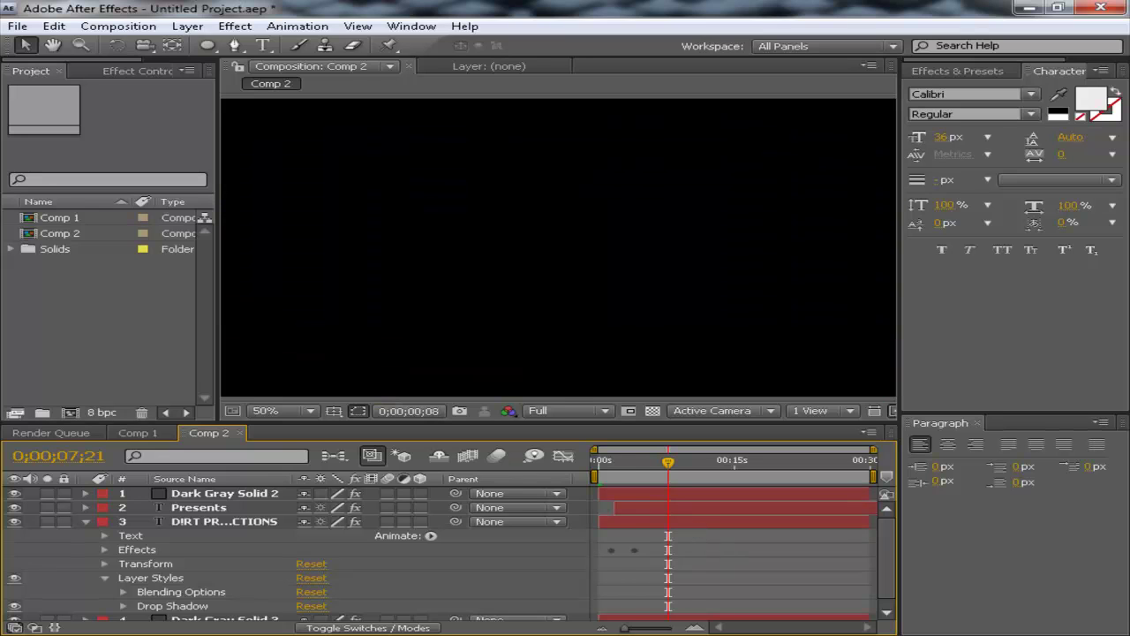
Return to the particle burst at 3;05 and zoom and pan to inspect the particles.
left_click(631, 461)
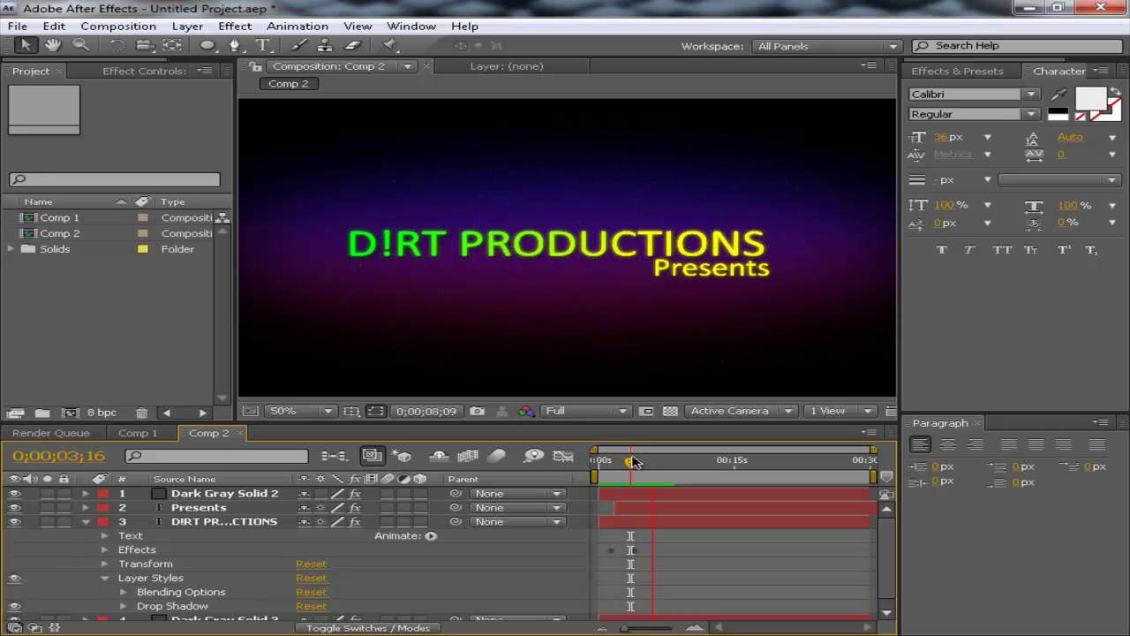
left_click(660, 466)
left_click_drag(660, 468, 629, 470)
scroll(741, 244, "up", 4)
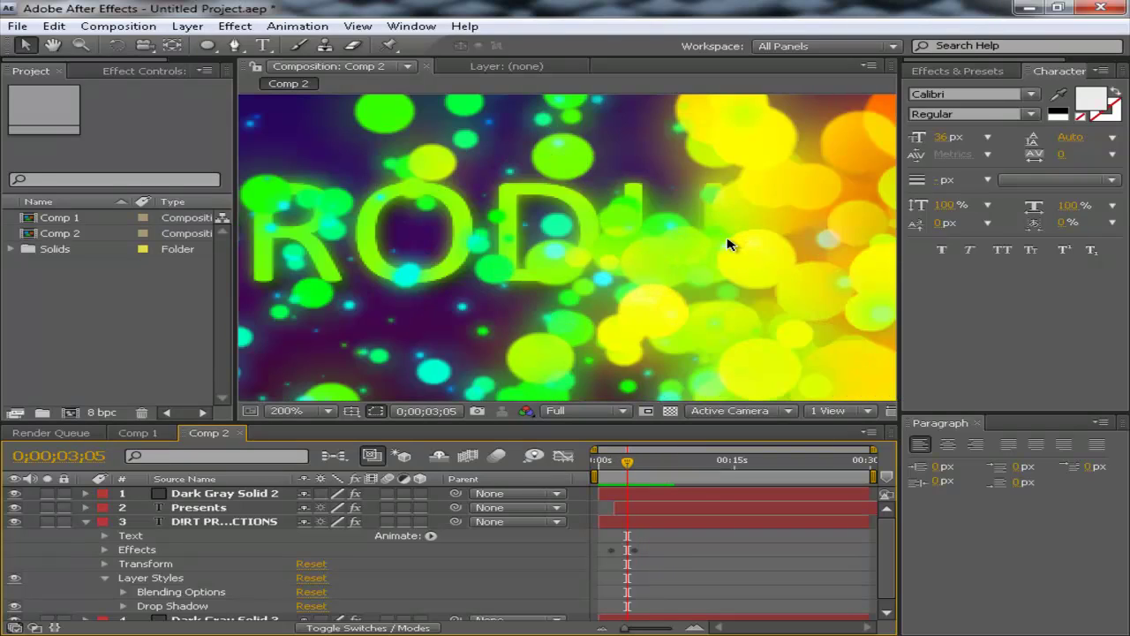
key("space")
left_click_drag(719, 235, 606, 222)
scroll(565, 195, "down", 1)
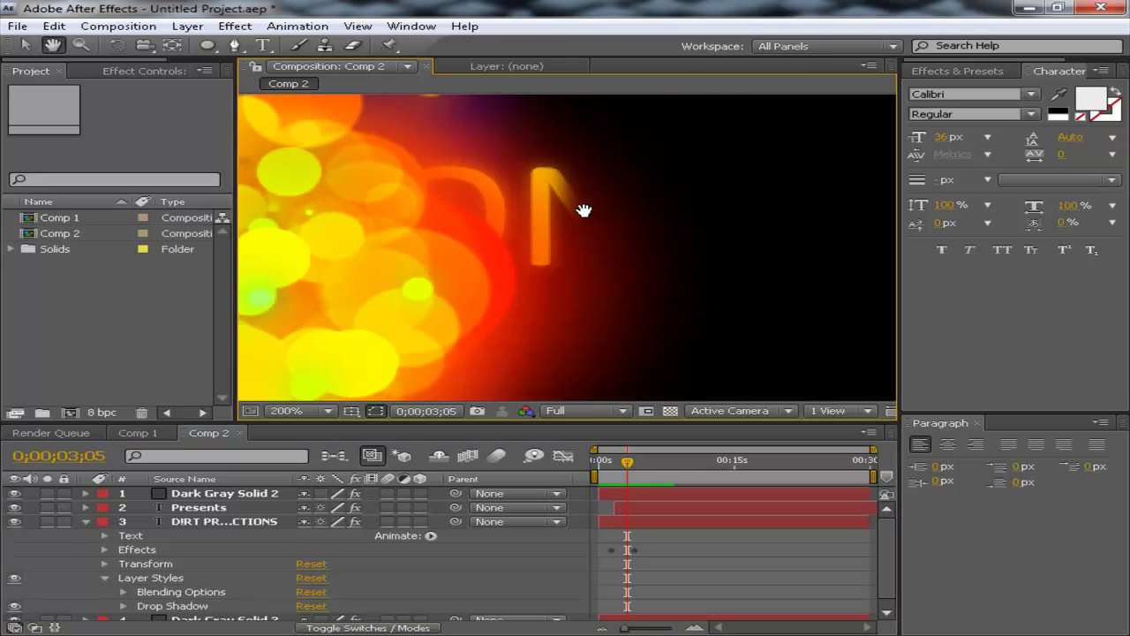
scroll(512, 187, "down", 3)
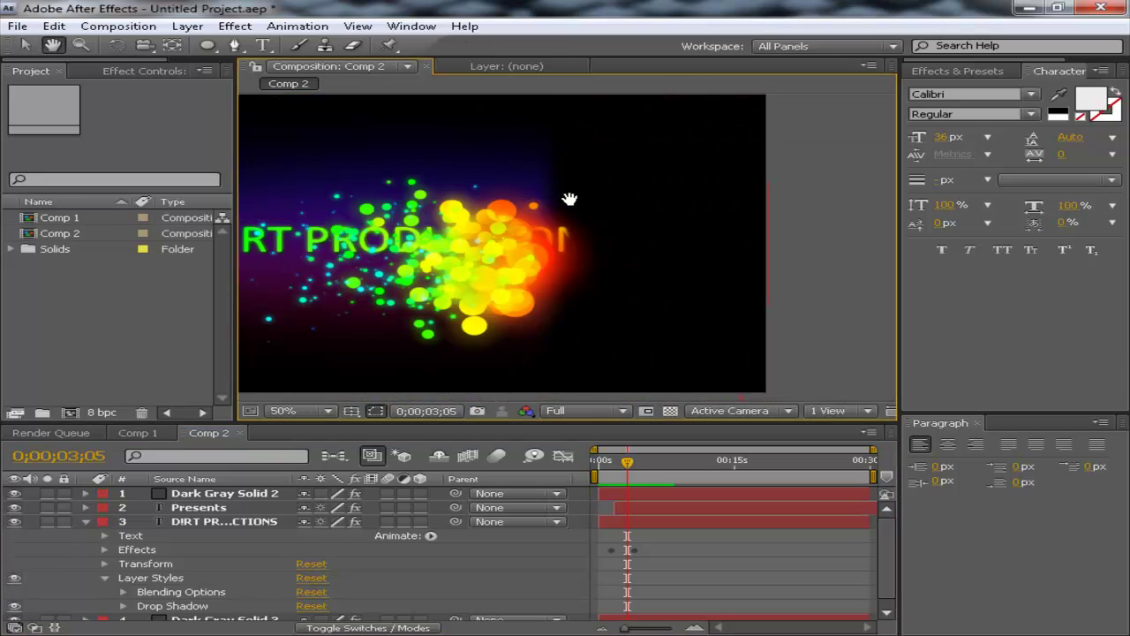
left_click_drag(569, 198, 694, 172)
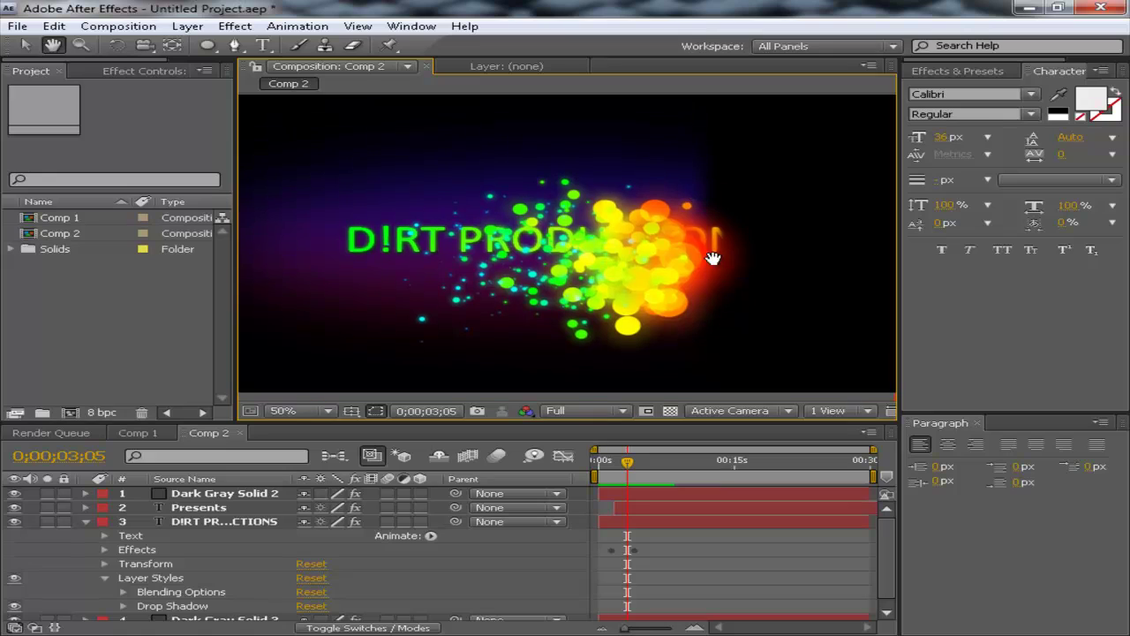
Set the work area end at the current time, then extend it to about 15 seconds.
key("n")
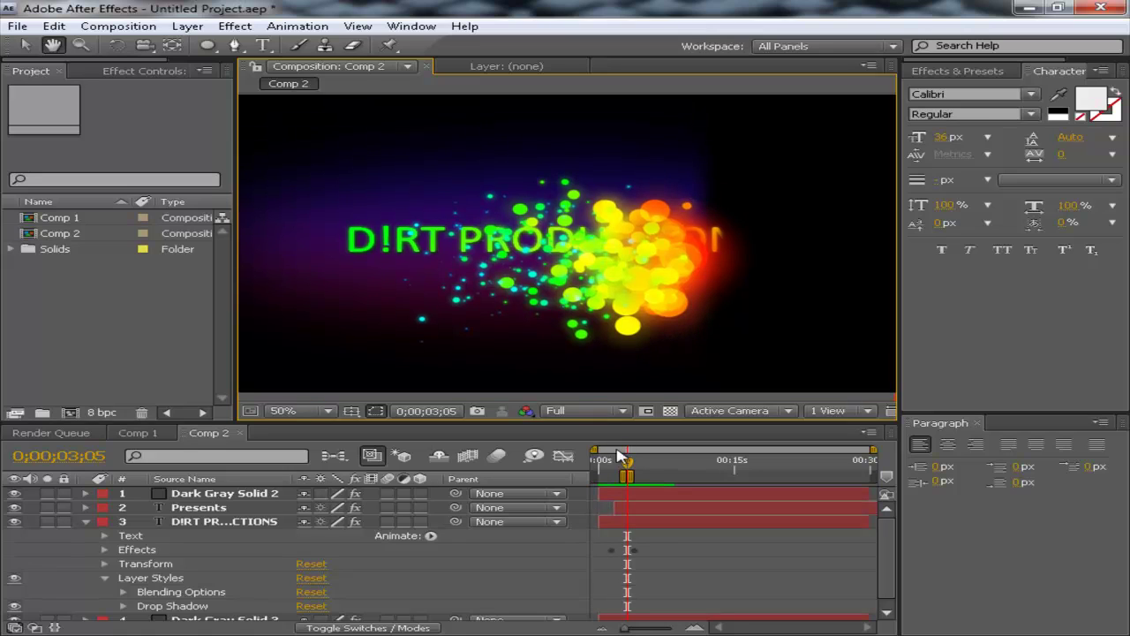
left_click_drag(615, 481, 696, 478)
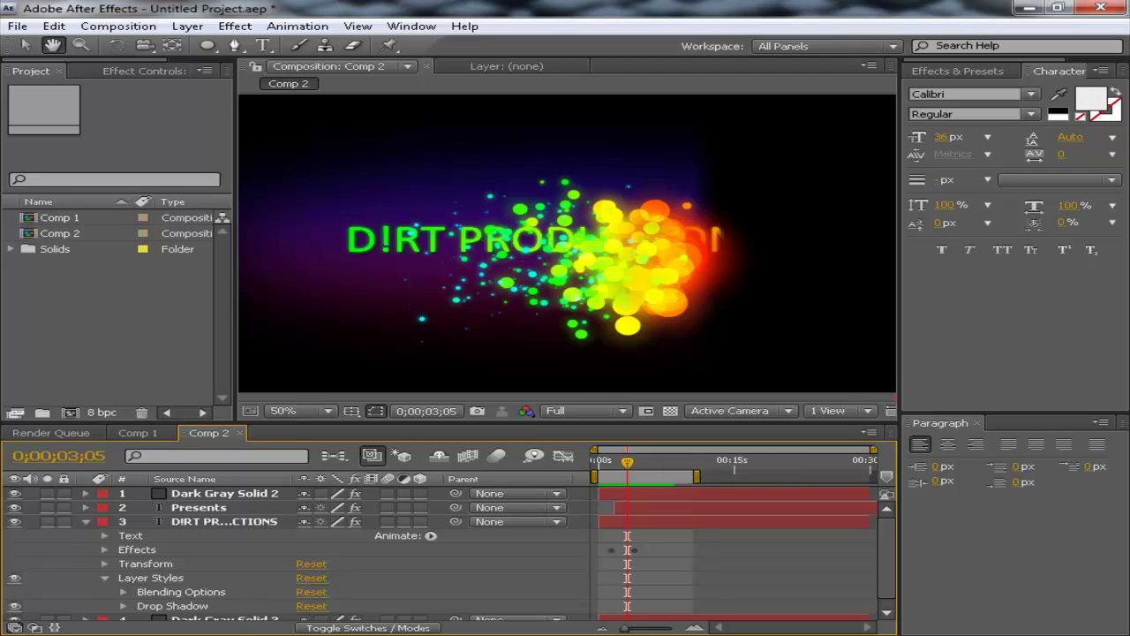
left_click_drag(696, 477, 727, 476)
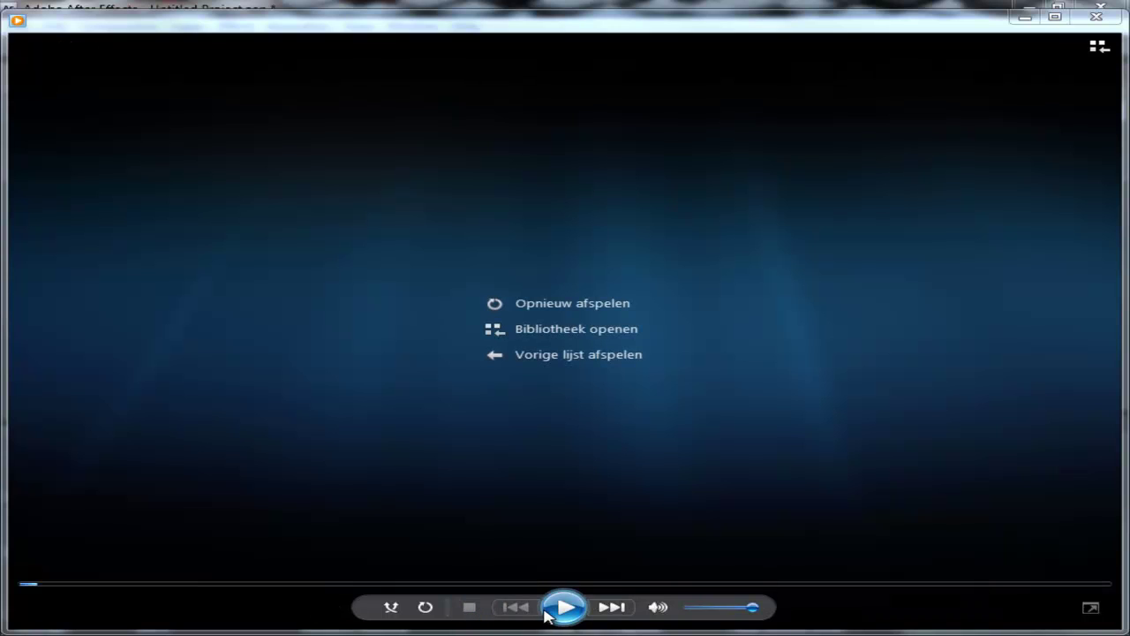
Maximise Windows Media Player and play the rendered Comp 2 video.
double_click(484, 28)
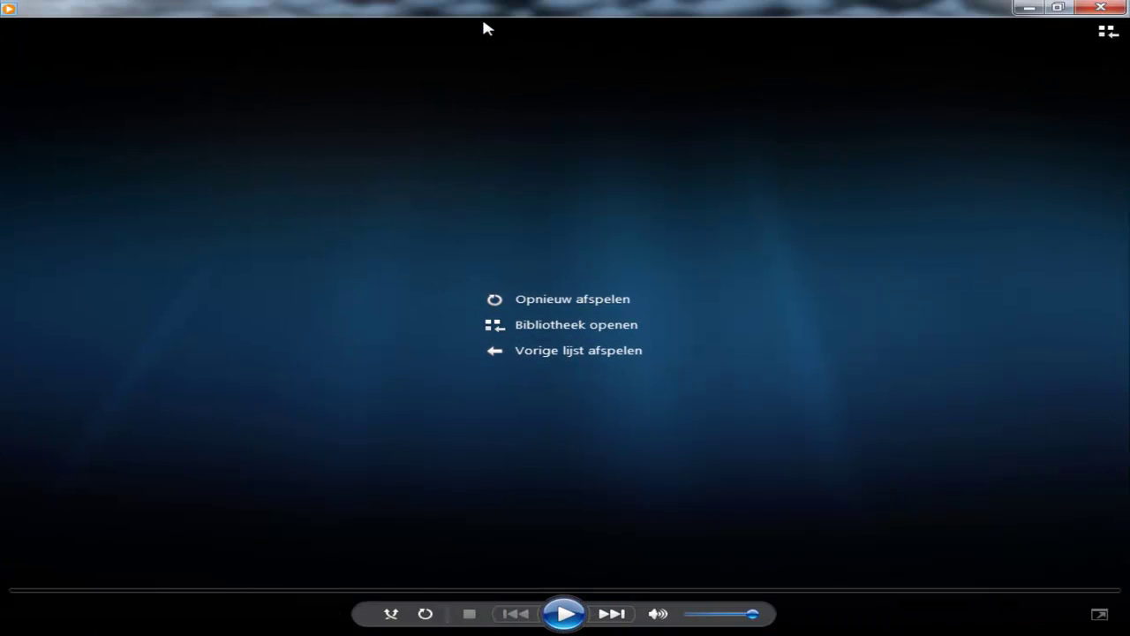
left_click(565, 614)
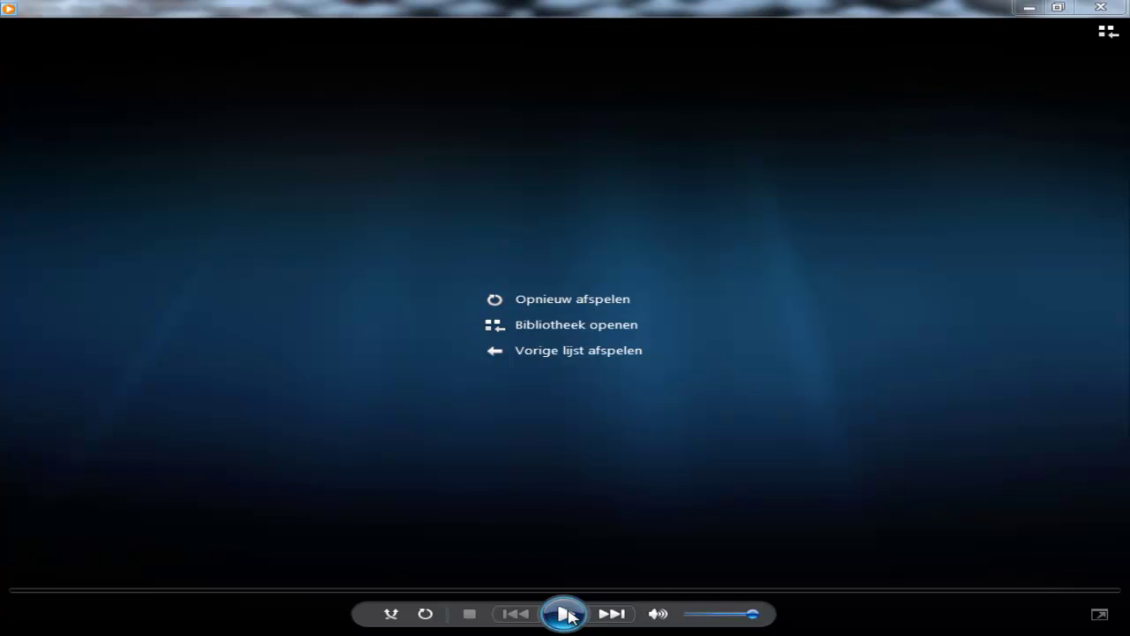